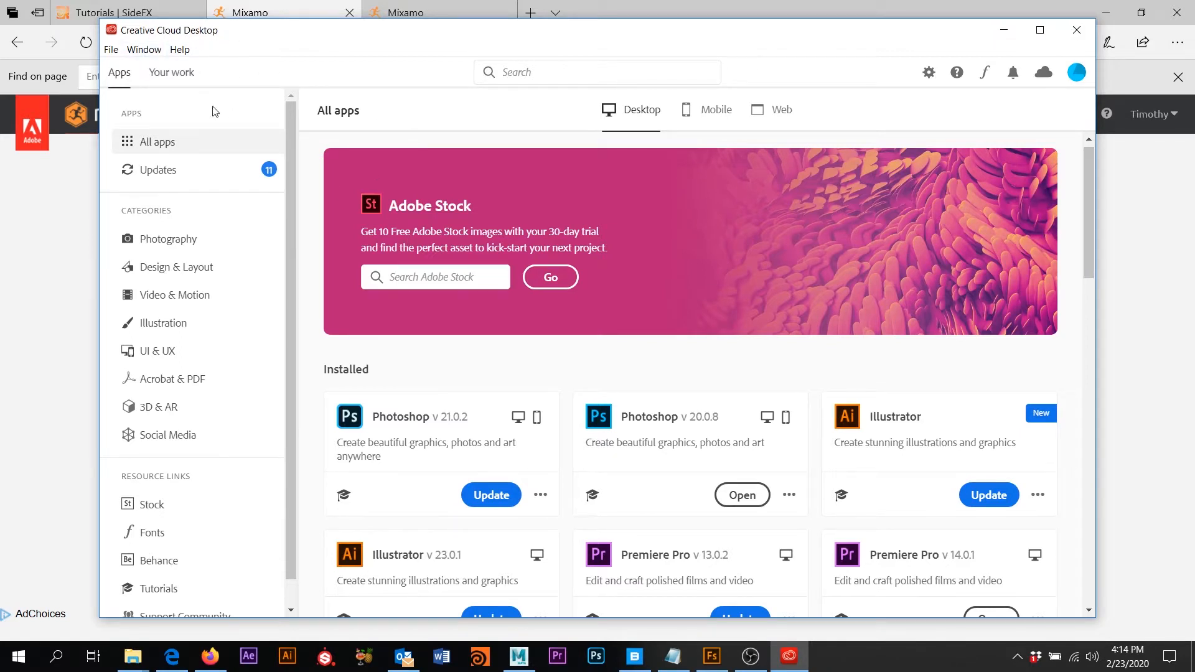
Locate Fuse CC (Beta) among the installed Creative Cloud apps and switch to Adobe Fuse.
scroll(649, 346, "down", 5)
scroll(608, 405, "down", 1)
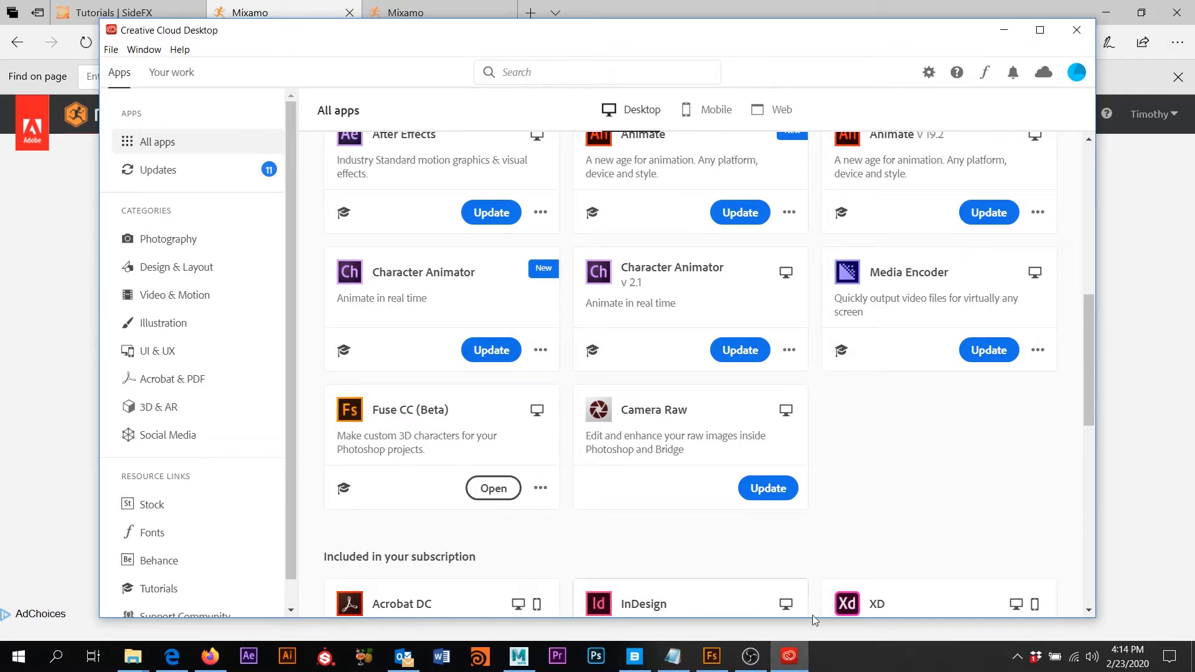
left_click(711, 656)
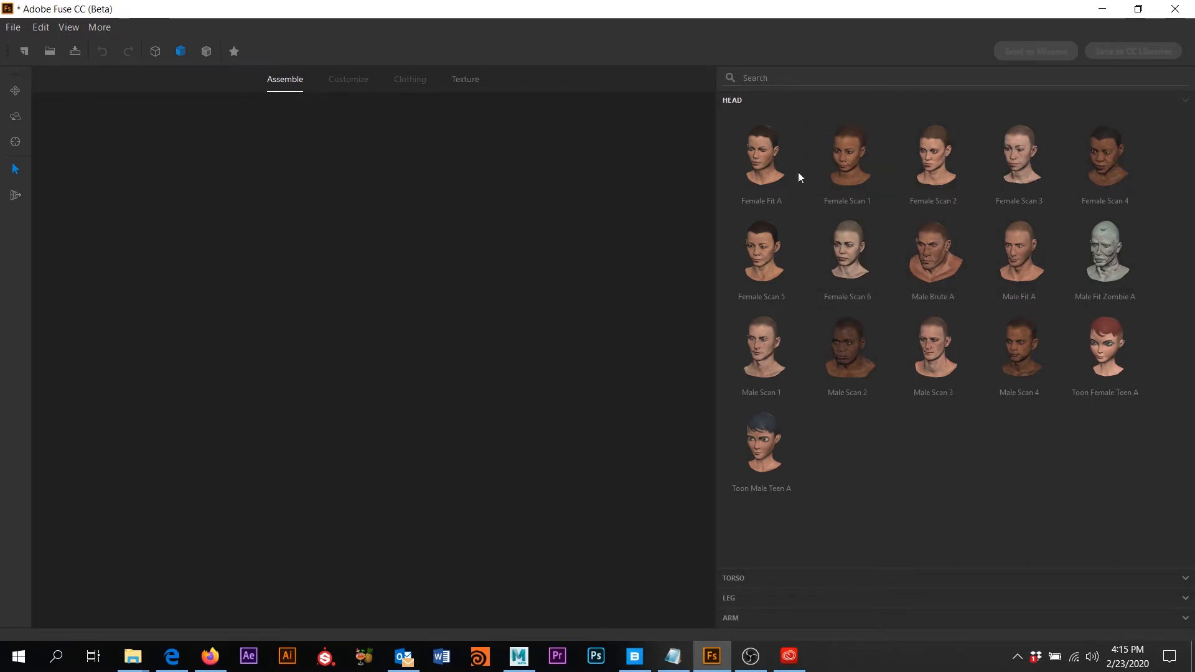
Assemble a full character using the Male Fit A head and the Male Fit A torso.
left_click(1021, 250)
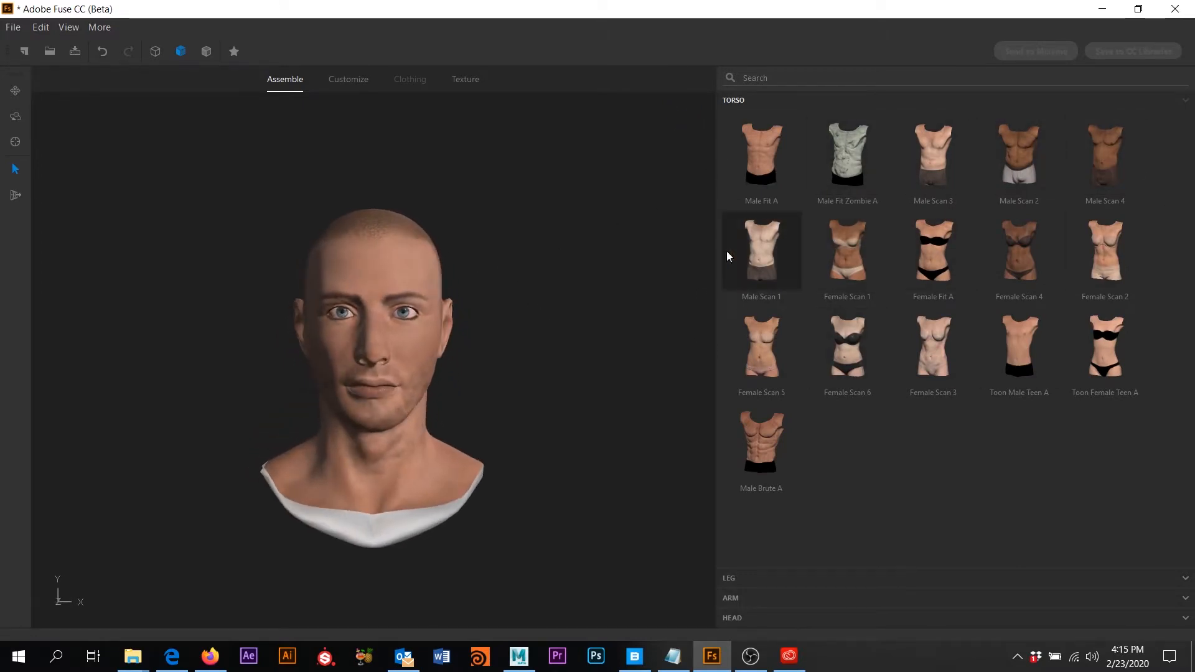
scroll(548, 348, "down", 3)
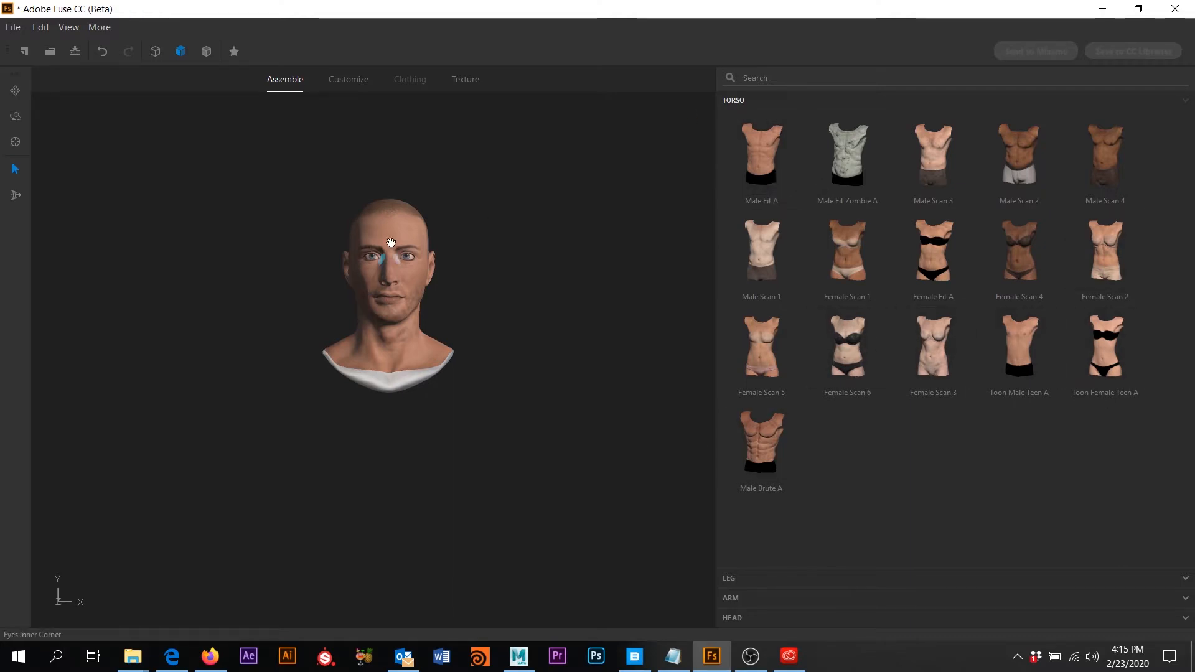
left_click(749, 153)
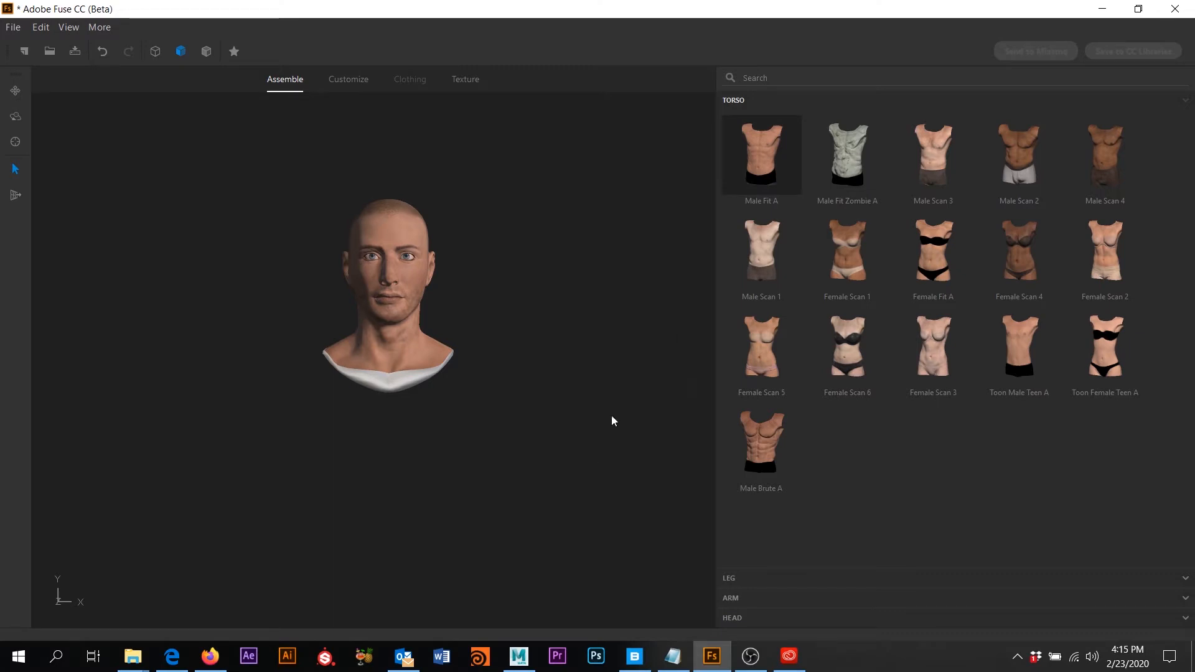
left_click(759, 158)
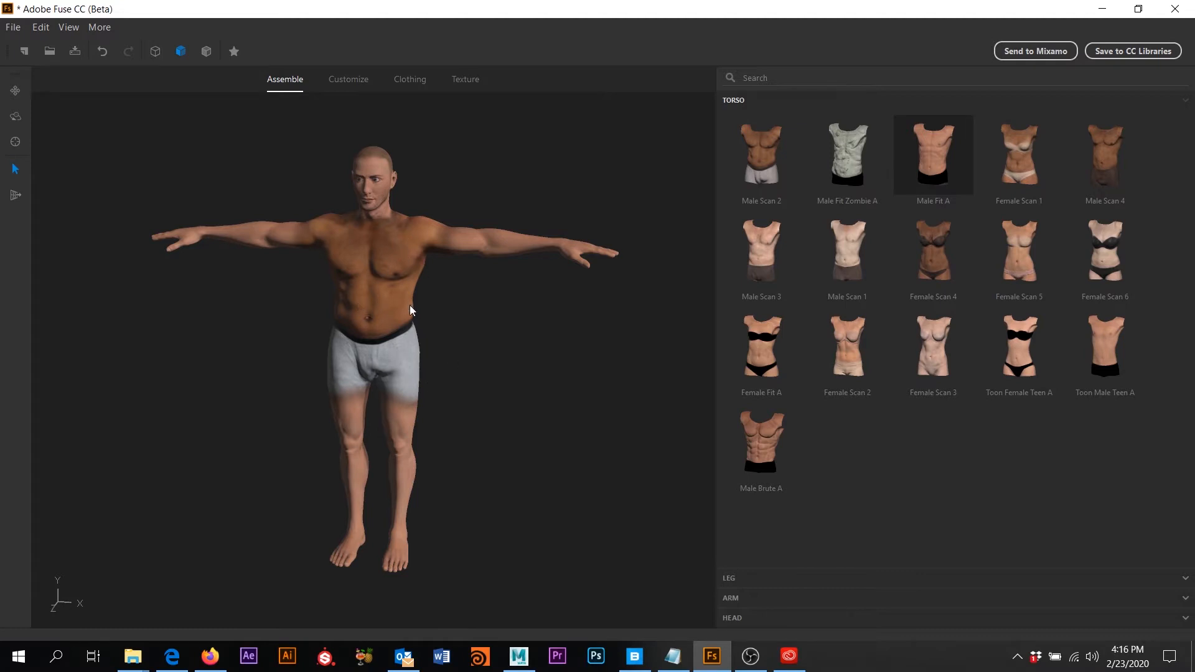
left_click_drag(483, 276, 511, 341)
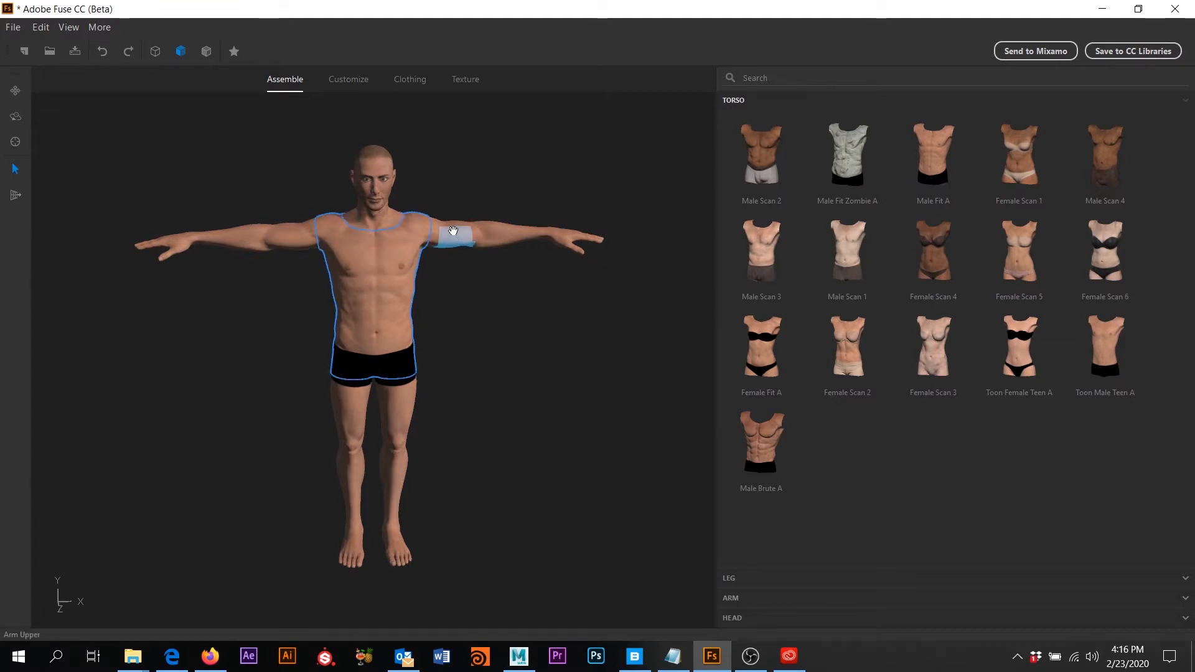
Try adjusting the character's arms, undo that change, and browse the available leg parts.
left_click(454, 233)
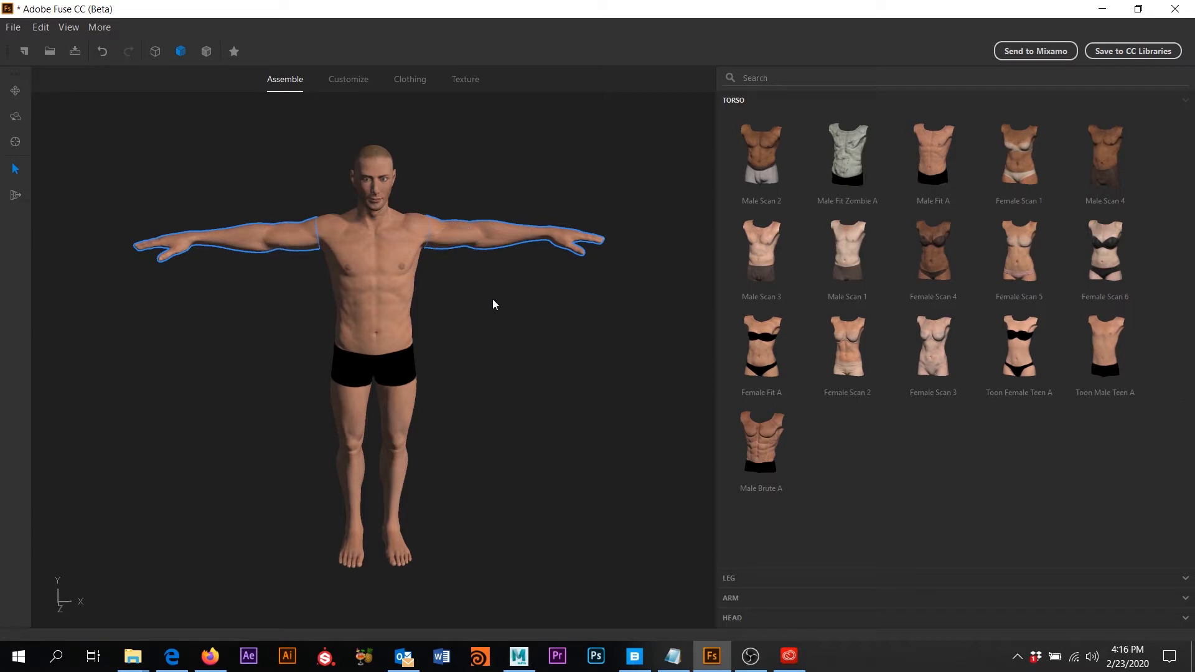
key("ctrl+z")
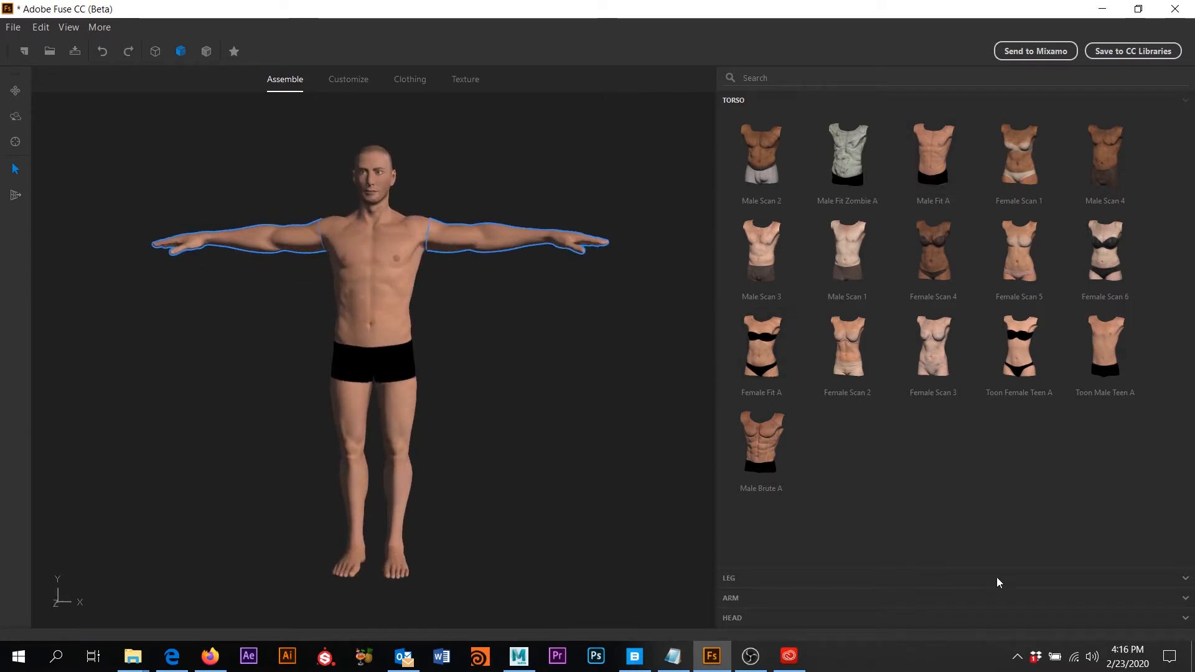
left_click(750, 575)
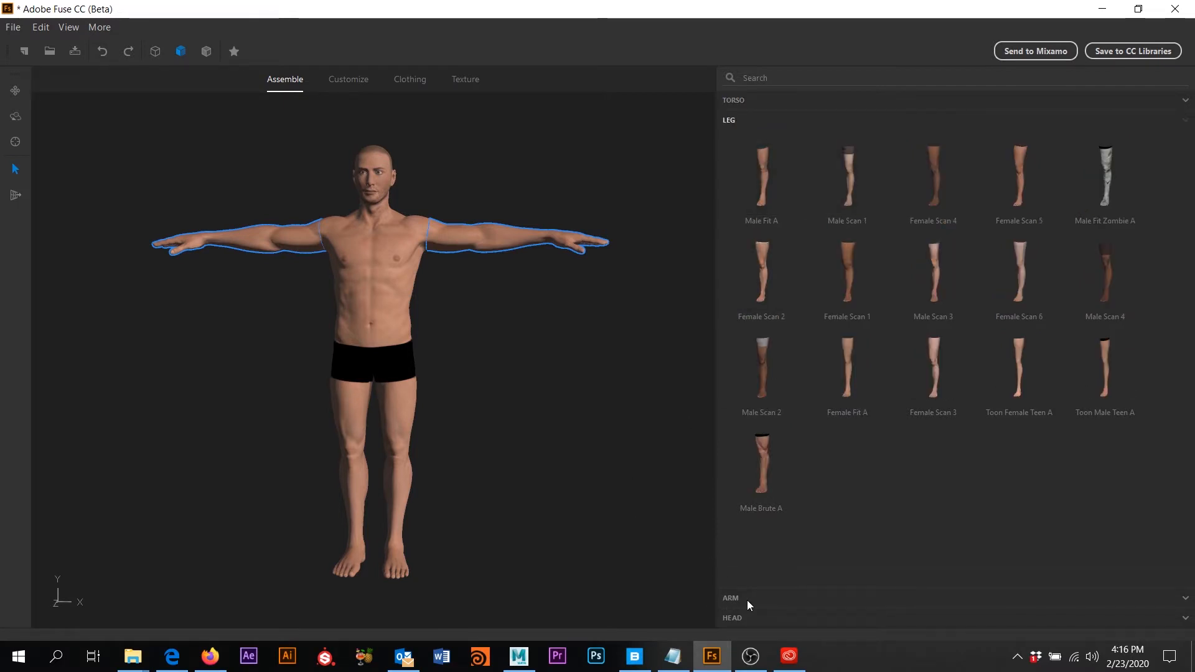
left_click(734, 102)
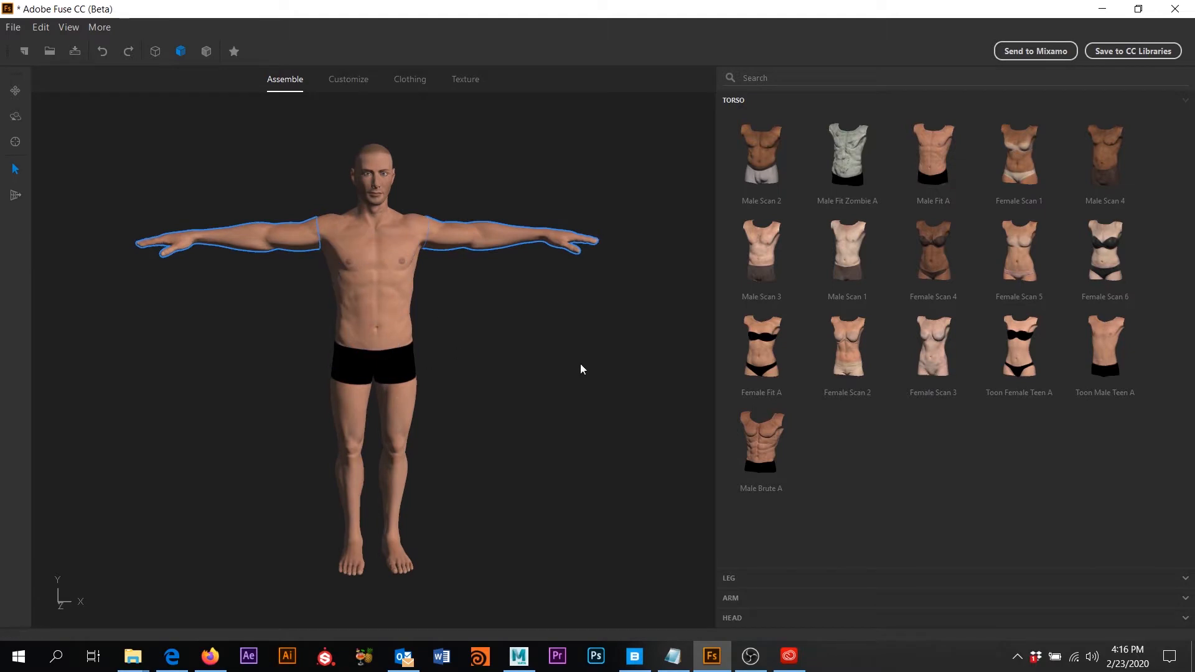
Dress the character in the closed blazer with dress shirt and the Sangu Armor bottoms.
left_click(415, 79)
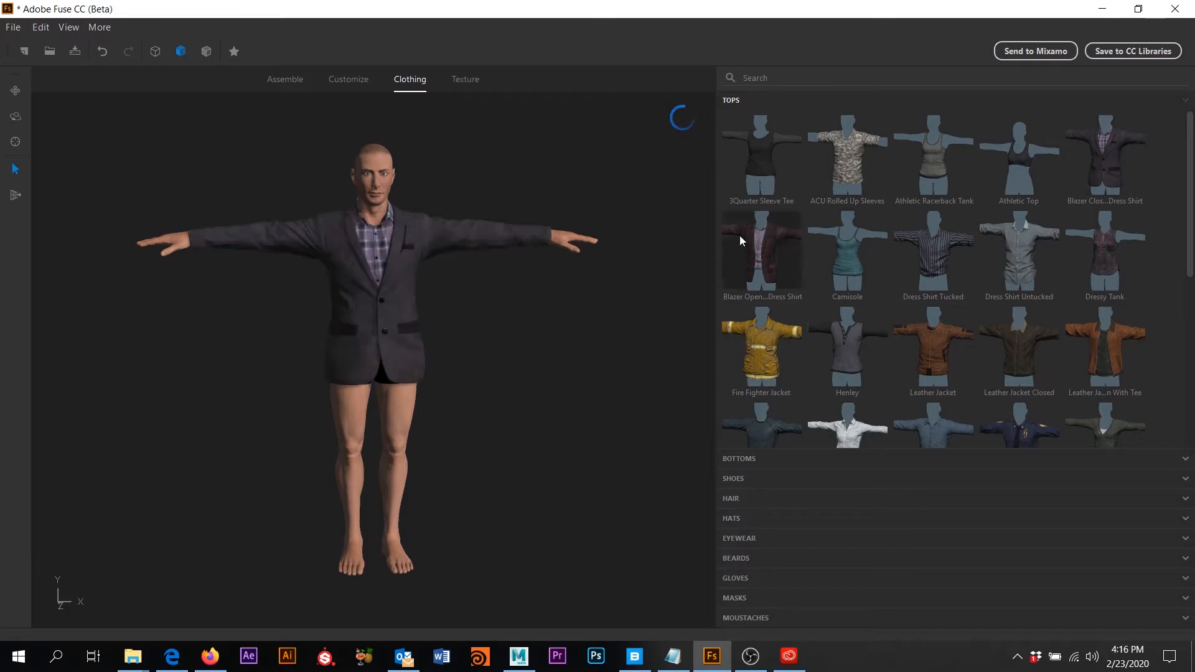
left_click(740, 458)
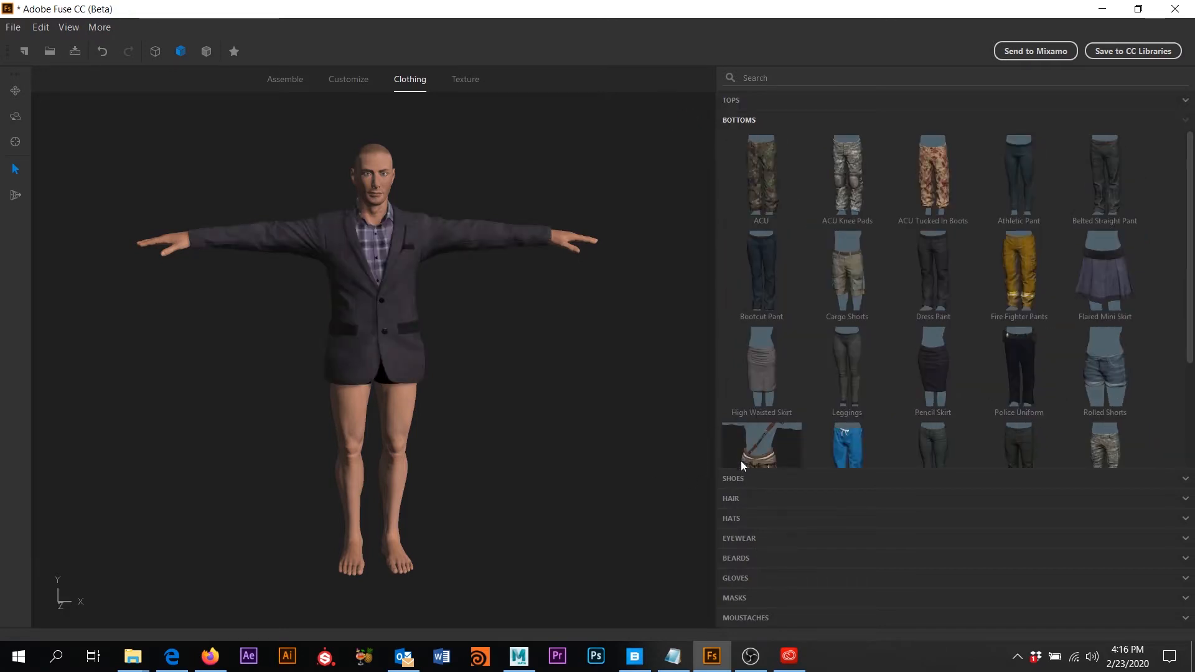
scroll(830, 389, "down", 1)
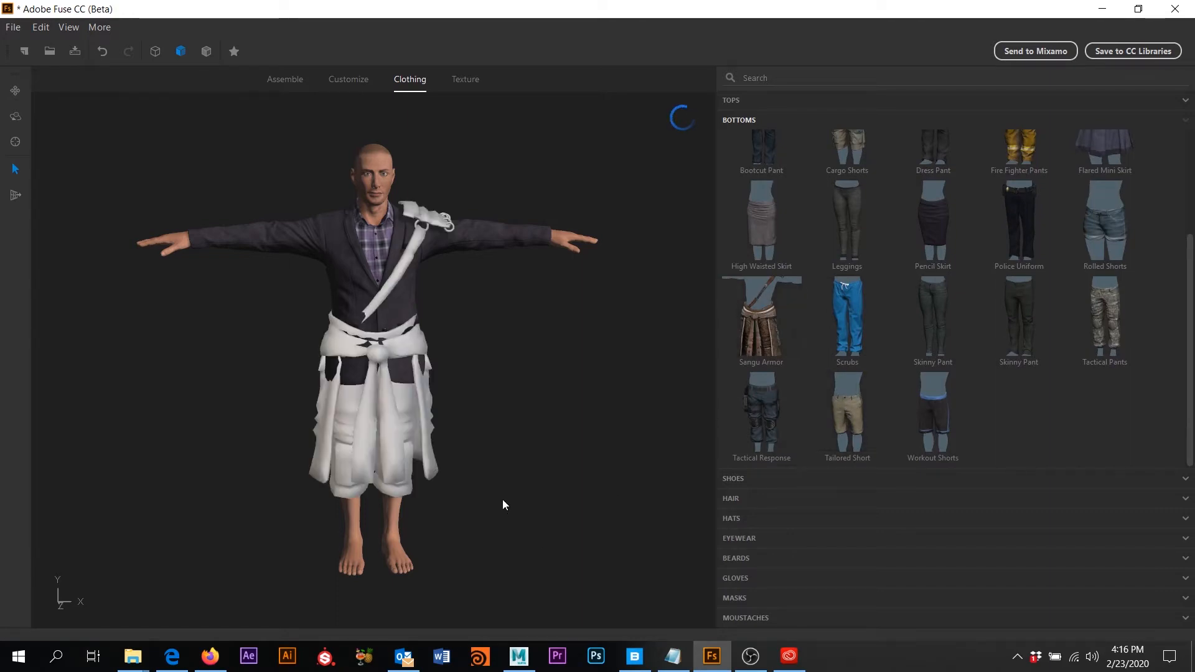
middle_click_drag(526, 417, 434, 418)
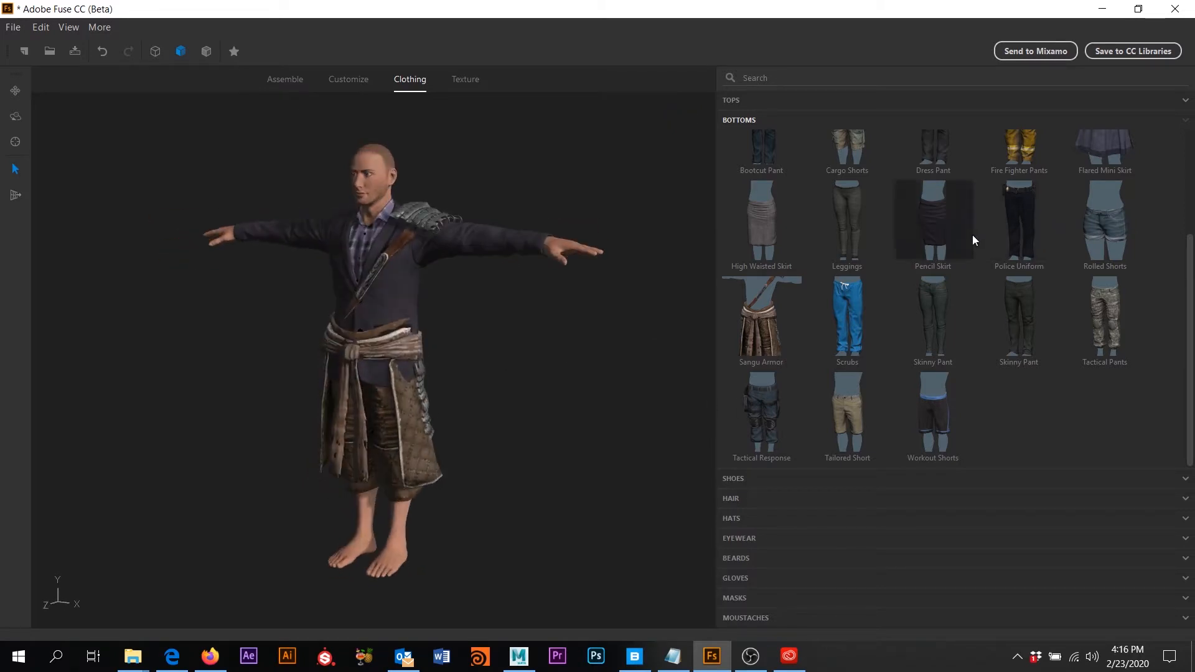
Change the character's outfit to the Long Sleeve Athletic top, dark grey trousers and Oxfords shoes.
scroll(972, 234, "up", 3)
left_click(735, 101)
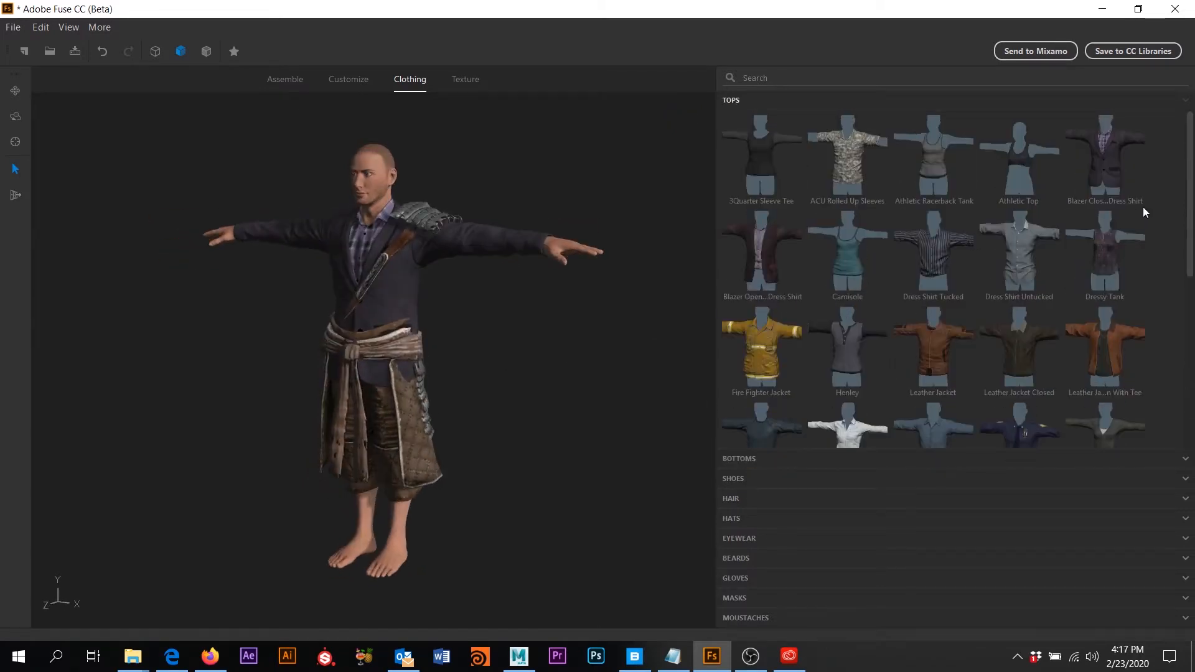
scroll(971, 314, "down", 3)
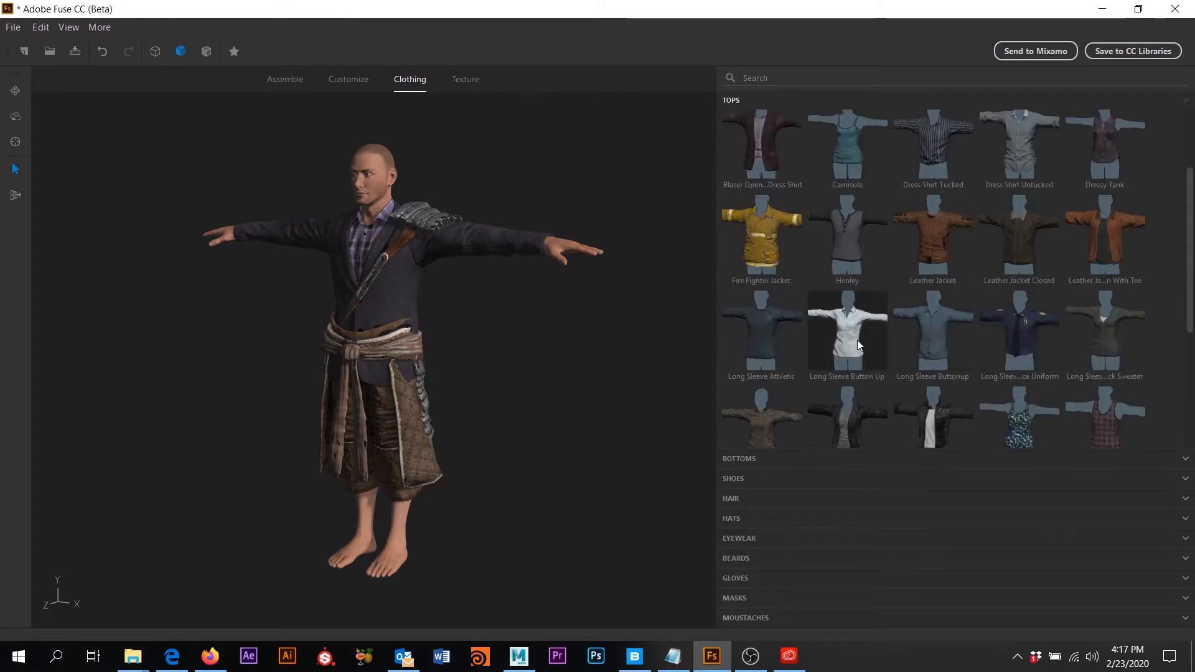
scroll(857, 342, "down", 1)
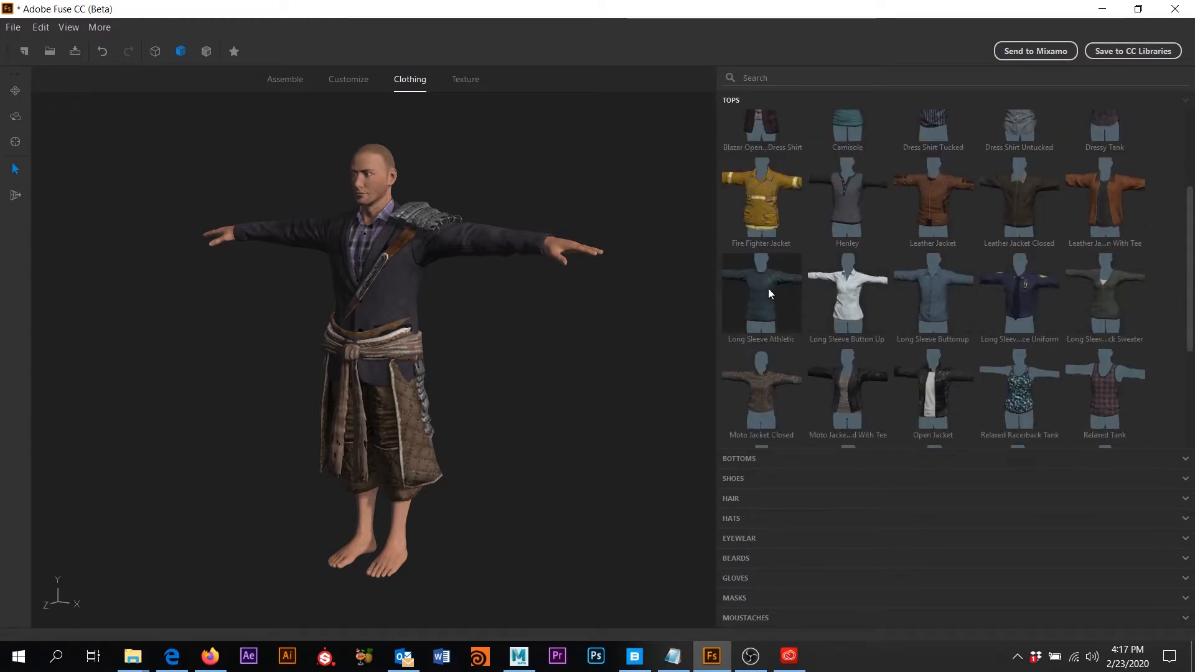
left_click(796, 301)
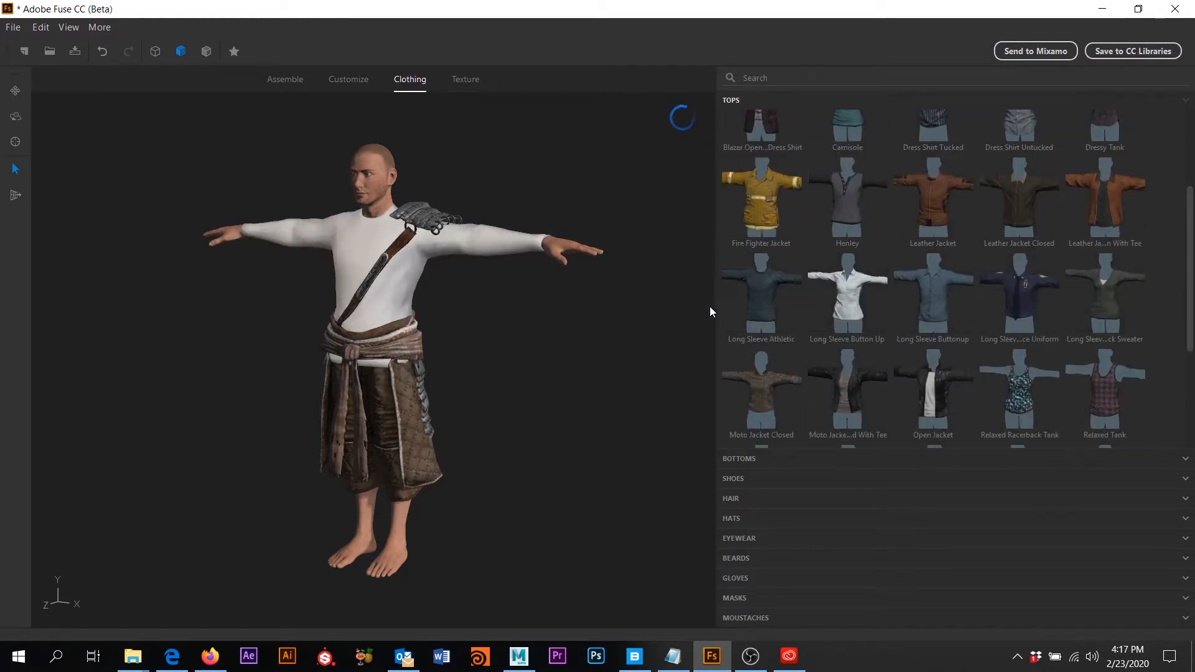
left_click(735, 459)
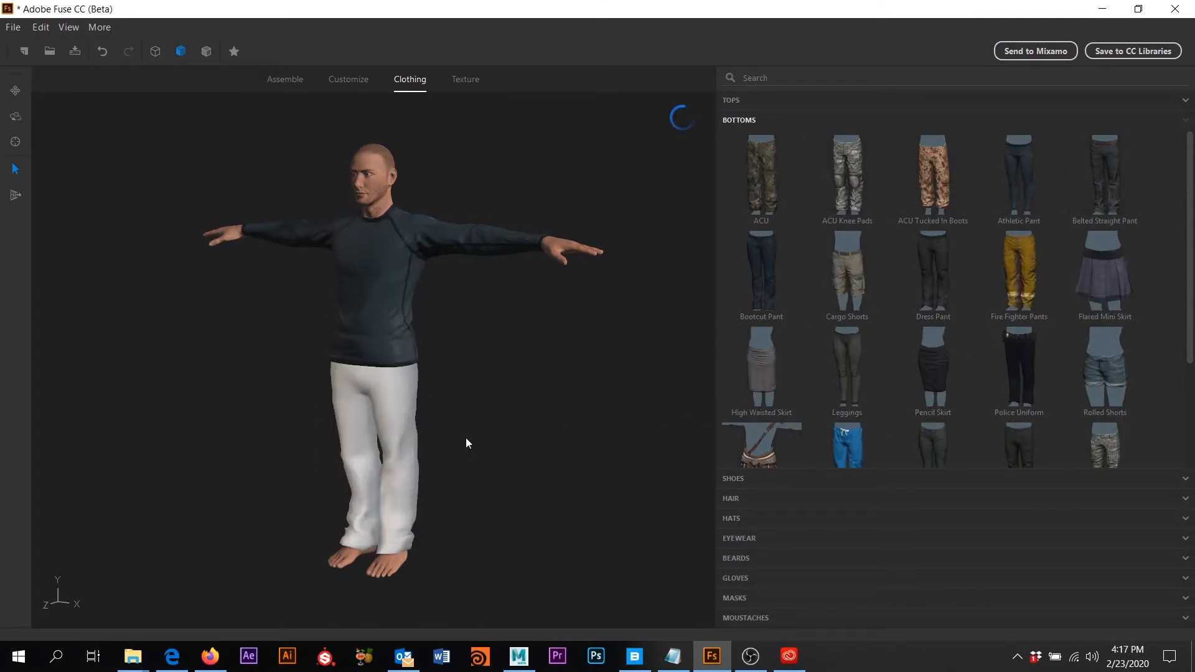
left_click(734, 479)
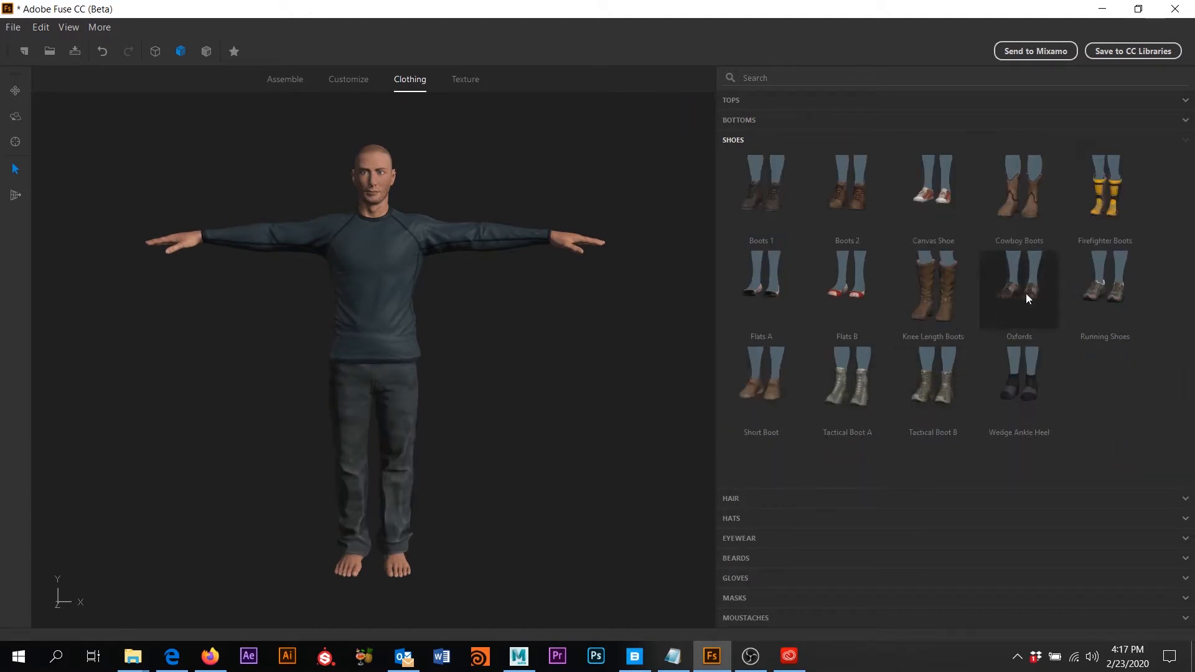
Look through the hair, eyewear and mask options and inspect the dressed character from different angles.
left_click(734, 498)
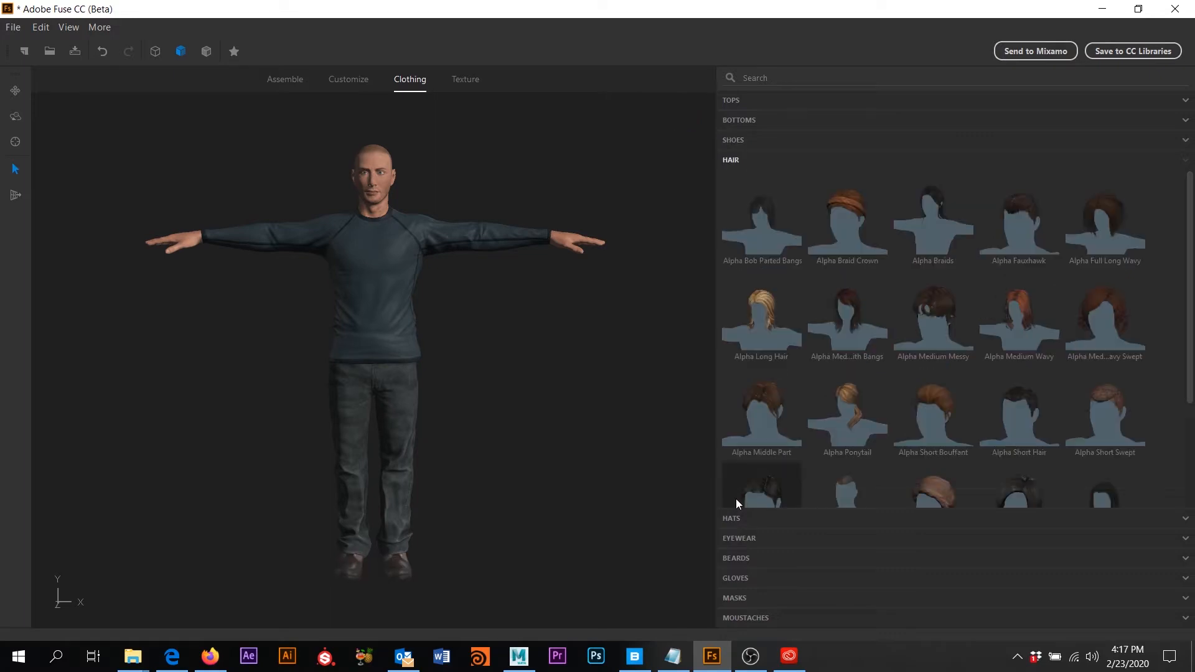
scroll(882, 374, "down", 3)
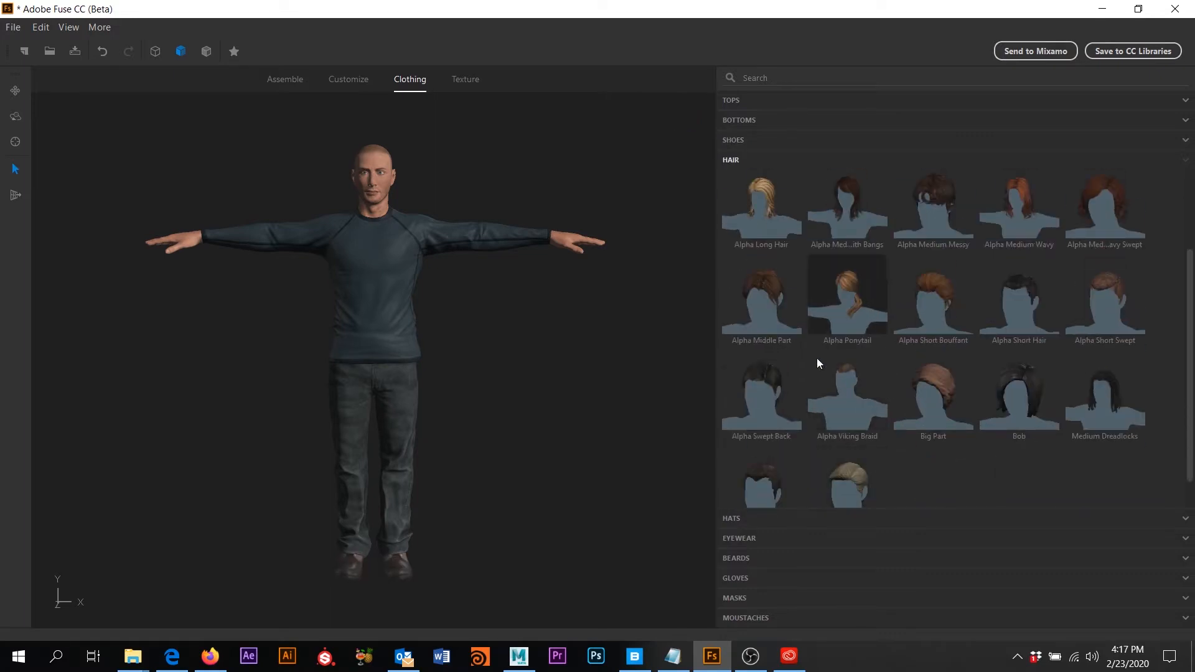
scroll(864, 350, "down", 1)
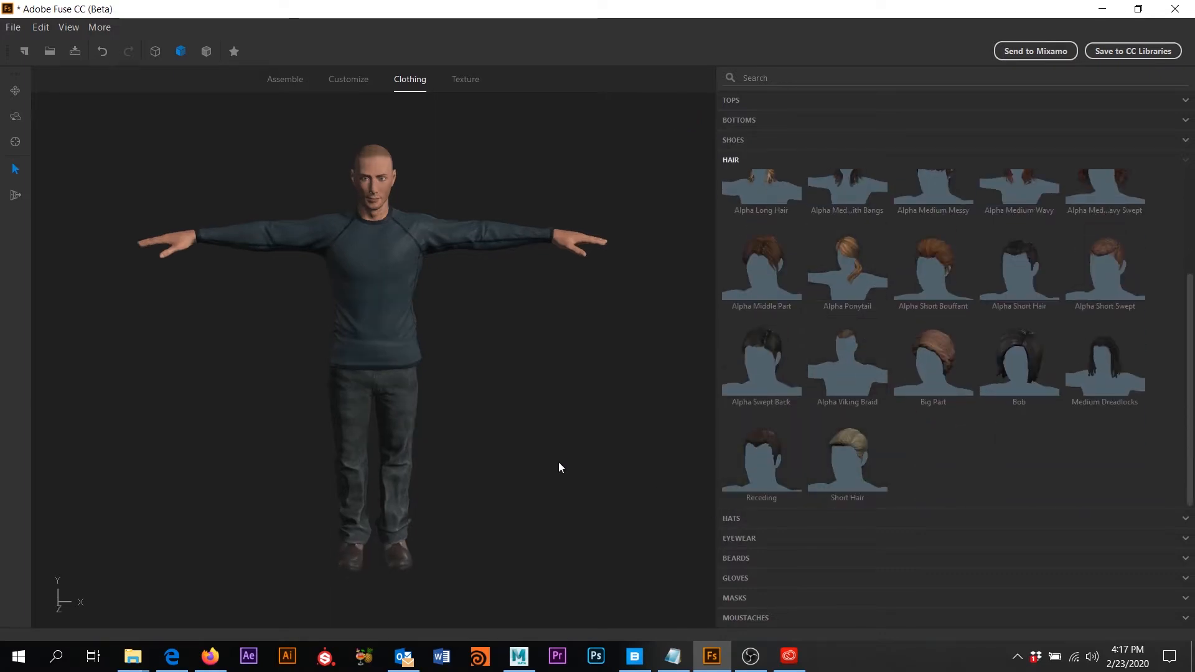
mouse_move(558, 462)
left_mouse_down()
mouse_move(577, 491)
mouse_move(498, 446)
mouse_move(571, 465)
left_mouse_up()
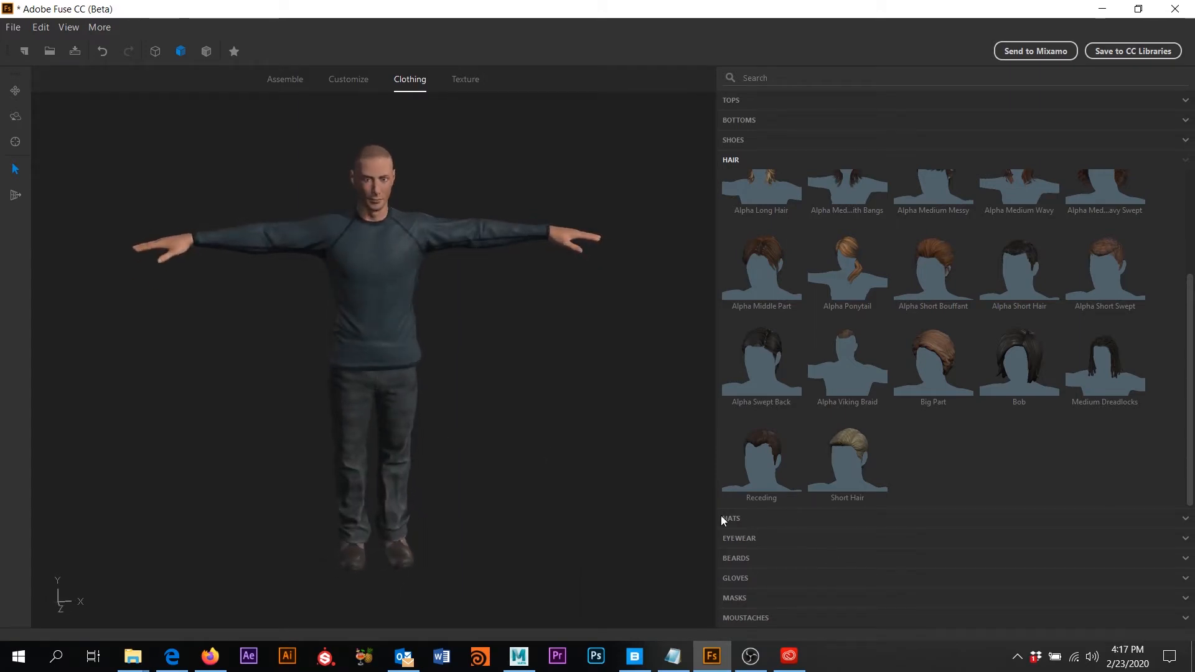
left_click_drag(697, 498, 544, 424)
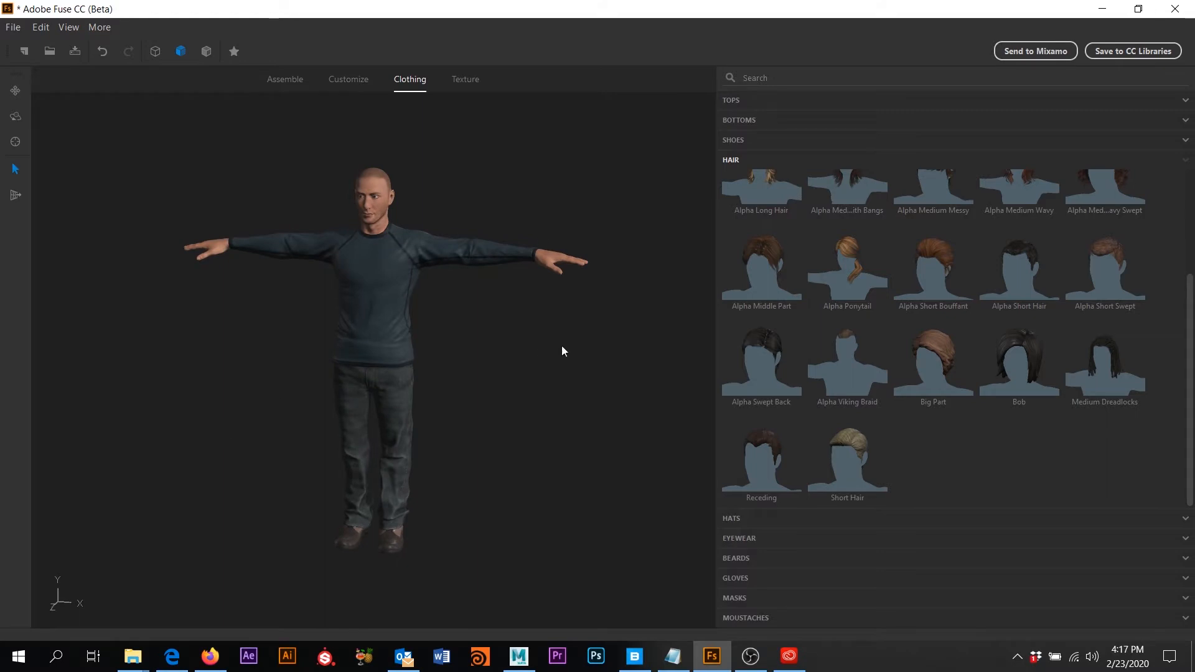
left_click(749, 539)
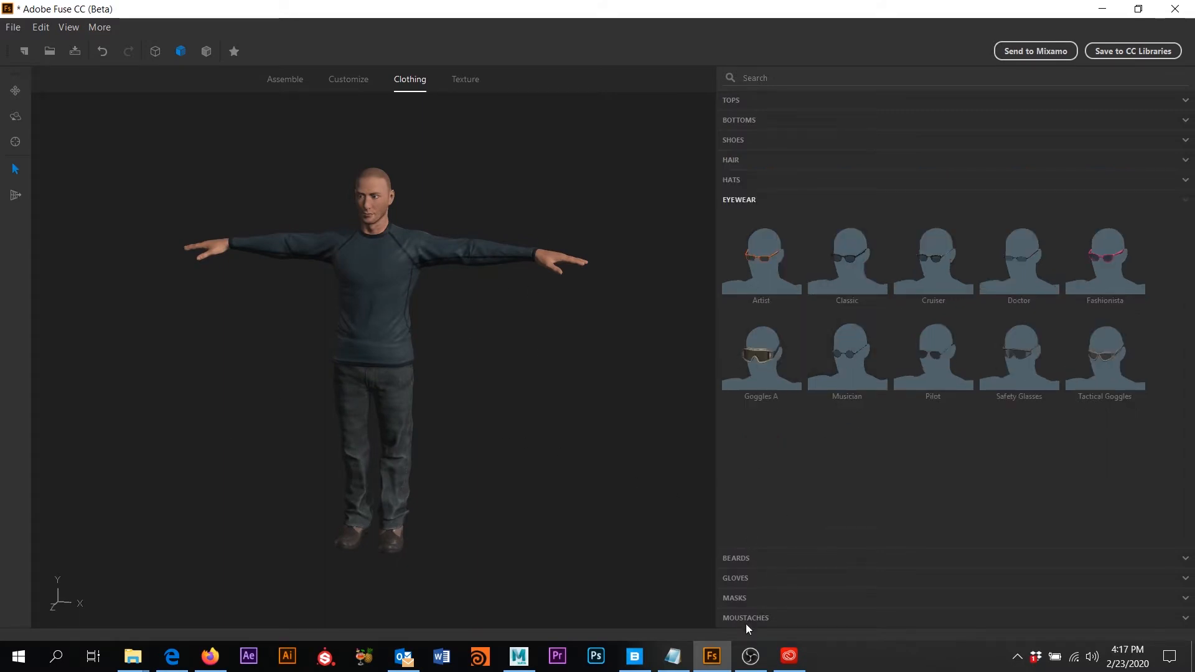
left_click(735, 599)
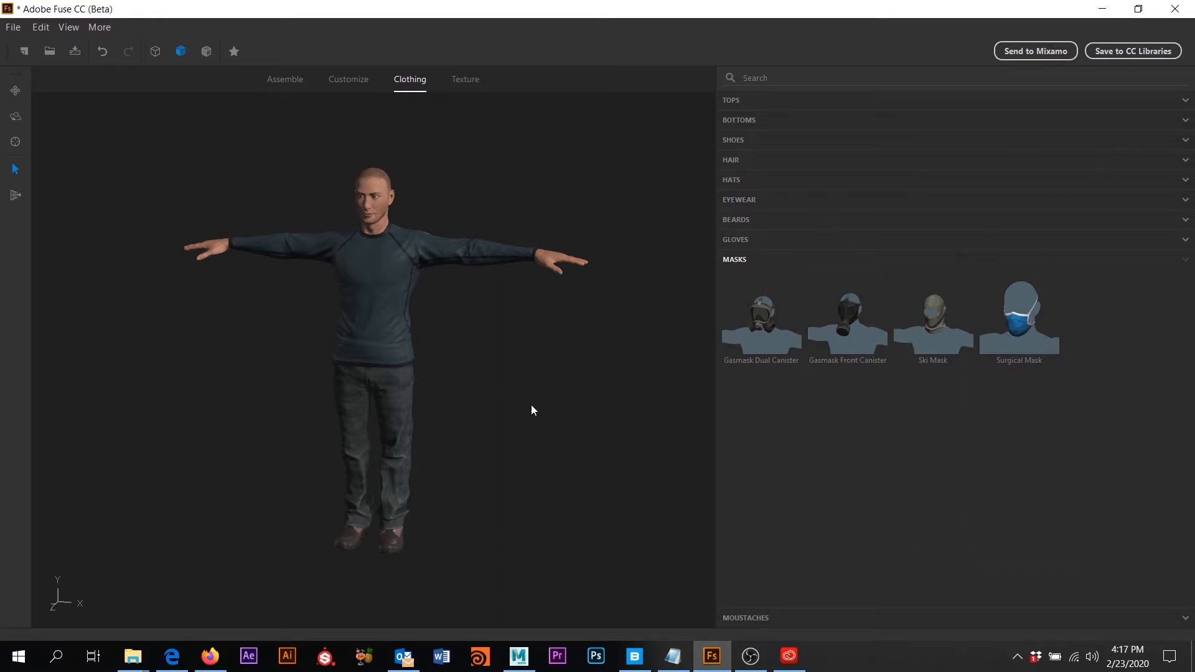
scroll(497, 417, "up", 2)
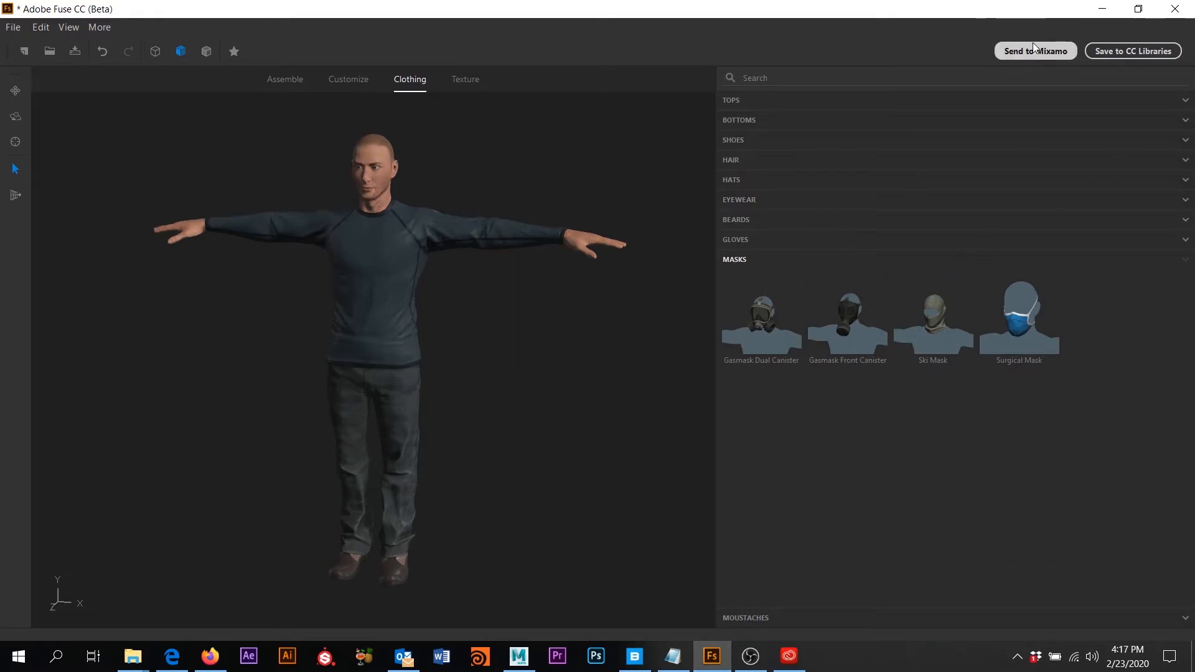
Switch to the Mixamo Auto-Rigger and update the rig with Facial Blendshapes Enabled and Standard Skeleton (65).
left_click(181, 666)
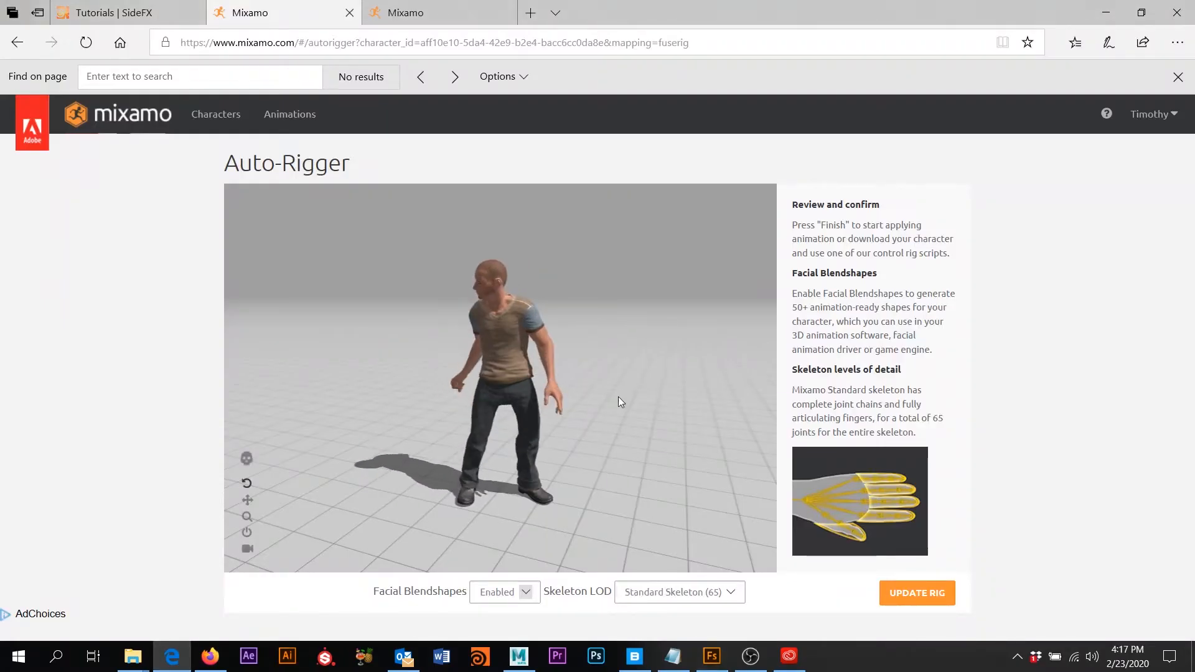
left_click_drag(576, 402, 544, 386)
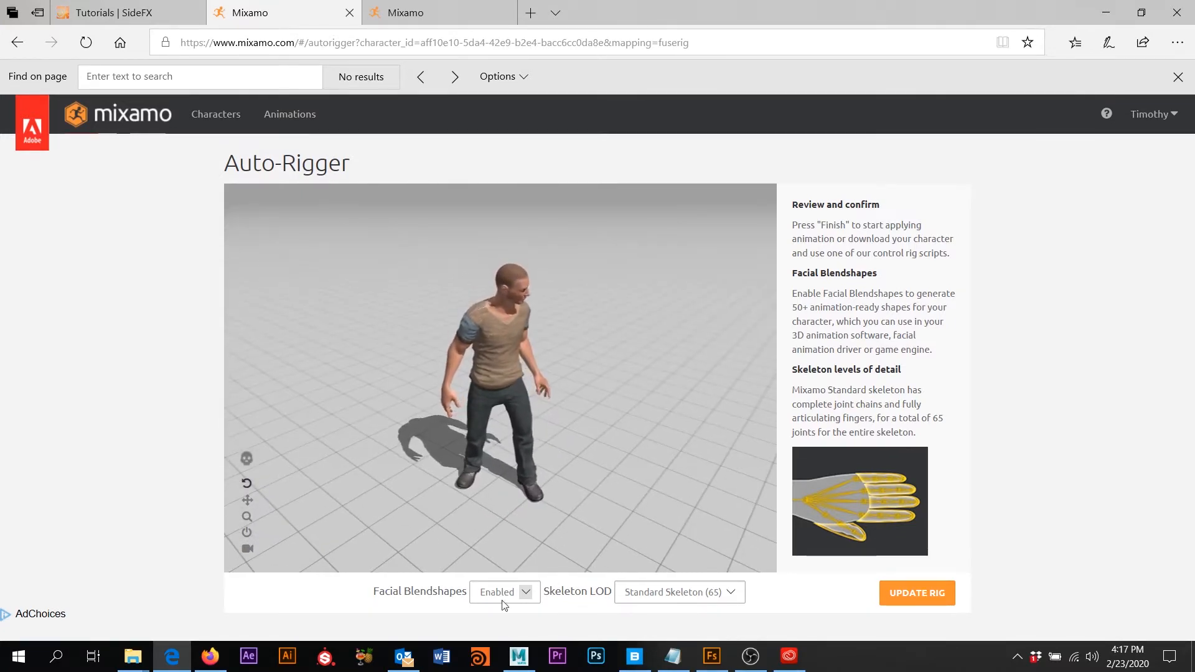
left_click(526, 592)
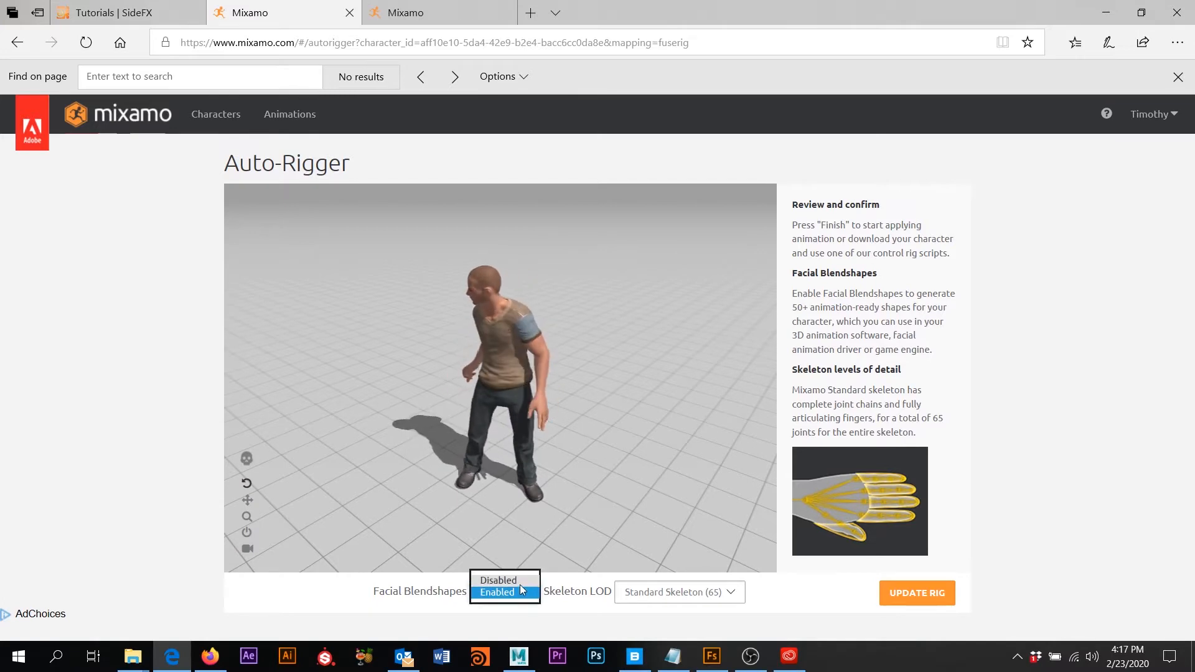
left_click(387, 607)
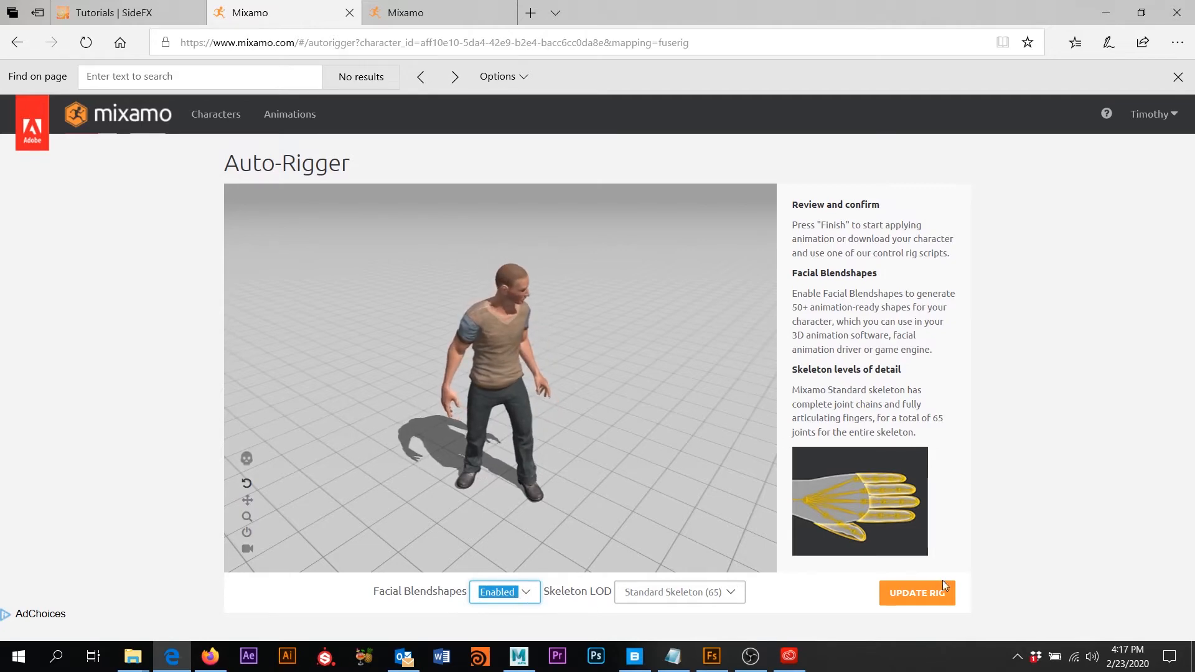
left_click(914, 594)
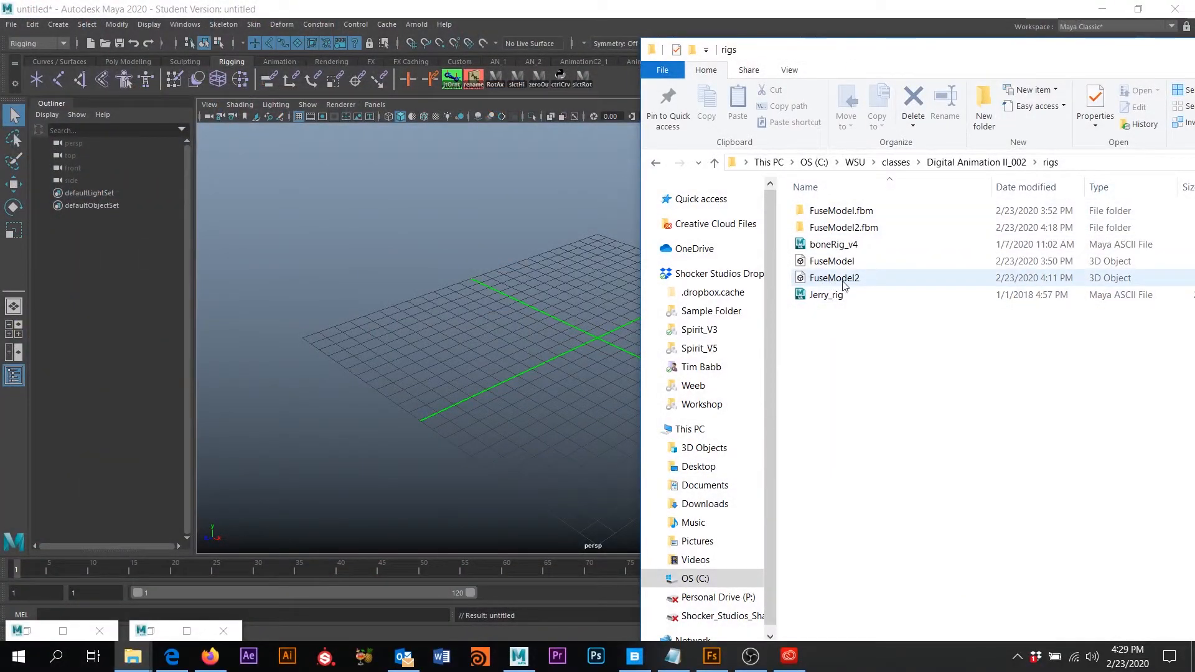
Import the FuseModel2 3D object from the rigs folder into the empty Maya scene.
left_click_drag(844, 283, 571, 317)
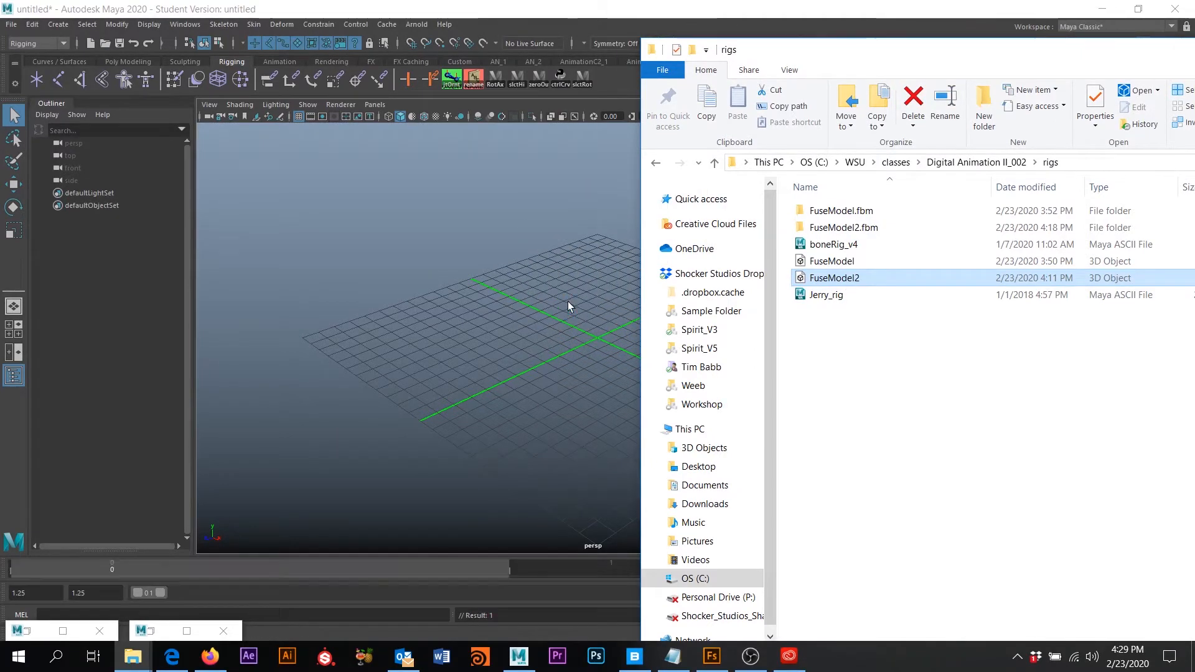
Return to the Maya scene, show the Channel Box / Layer Editor and frame the whole imported character from the front.
scroll(511, 294, "down", 5)
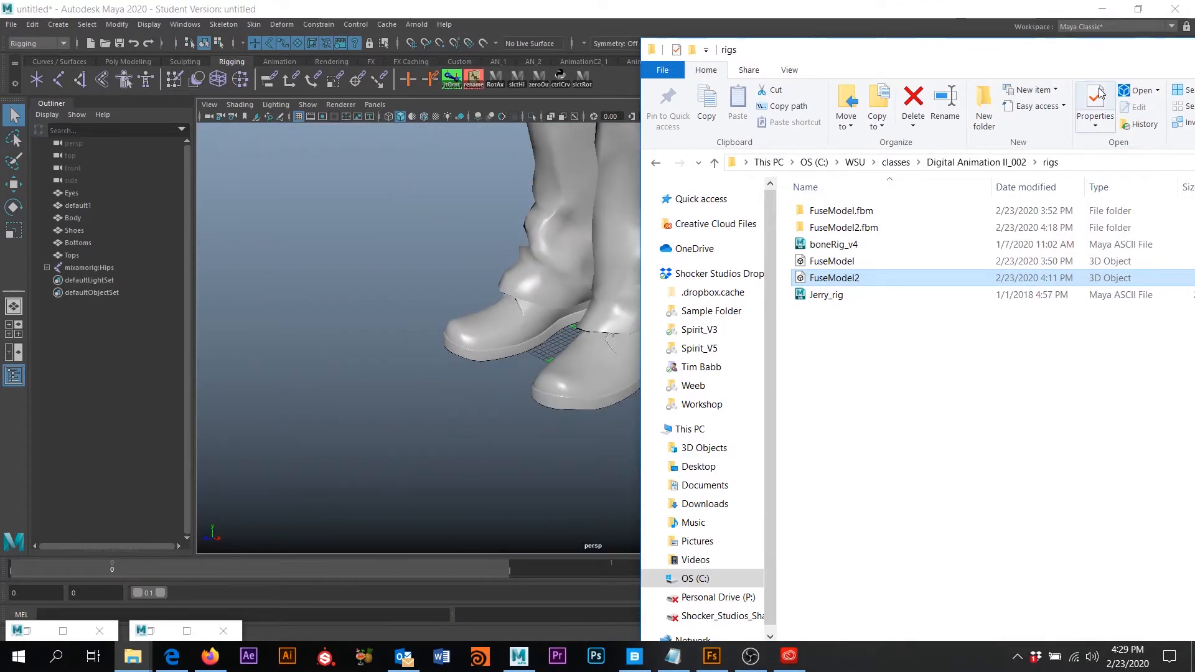
left_click_drag(974, 52, 366, 76)
left_click(743, 75)
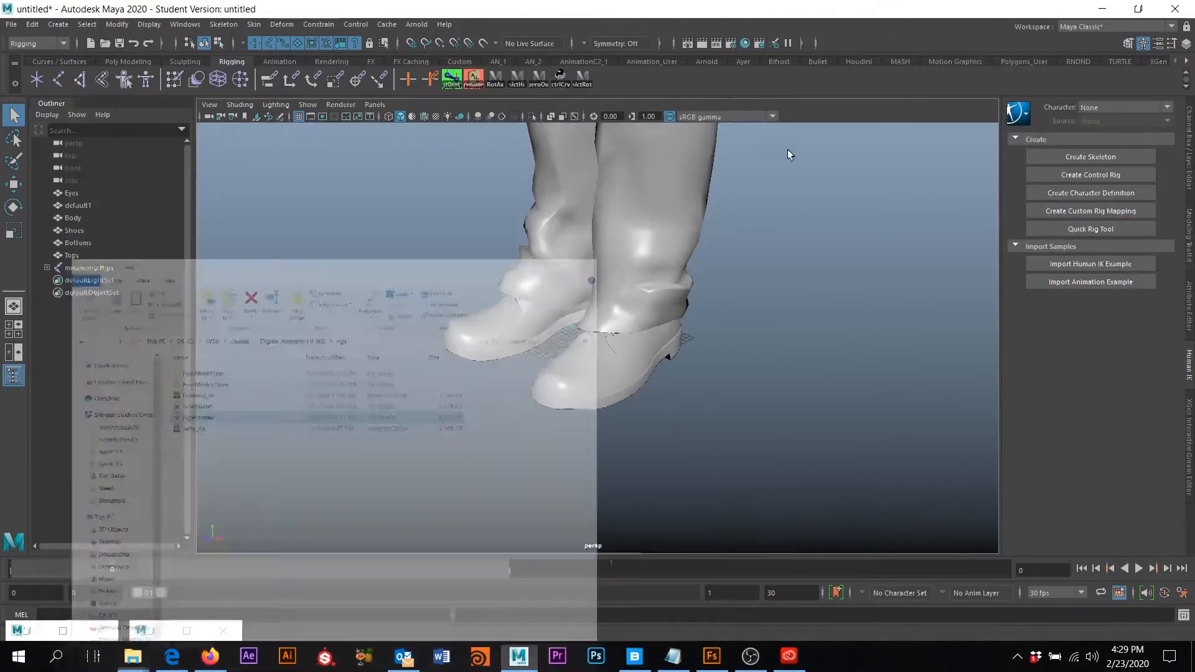
middle_click_drag(983, 163, 982, 228, "alt")
left_click(1190, 140)
middle_click_drag(608, 303, 597, 445, "alt")
scroll(631, 337, "down", 9)
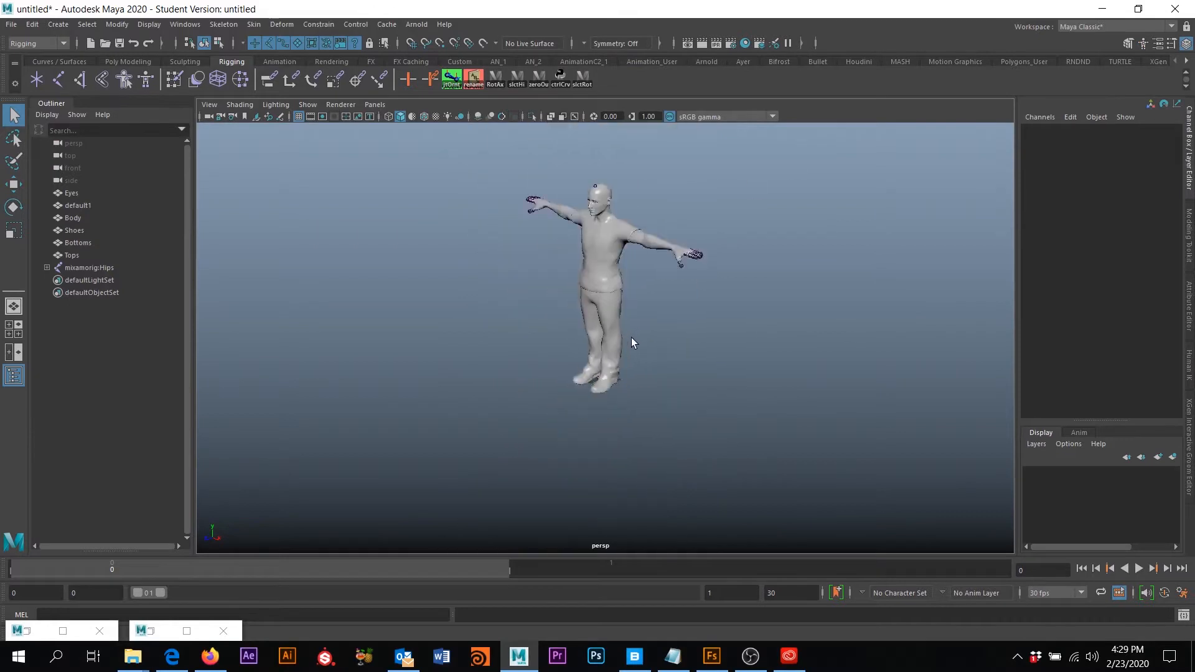
scroll(615, 328, "up", 3)
middle_click_drag(653, 232, 590, 306, "alt")
left_click_drag(590, 306, 652, 287, "alt")
scroll(654, 241, "up", 3)
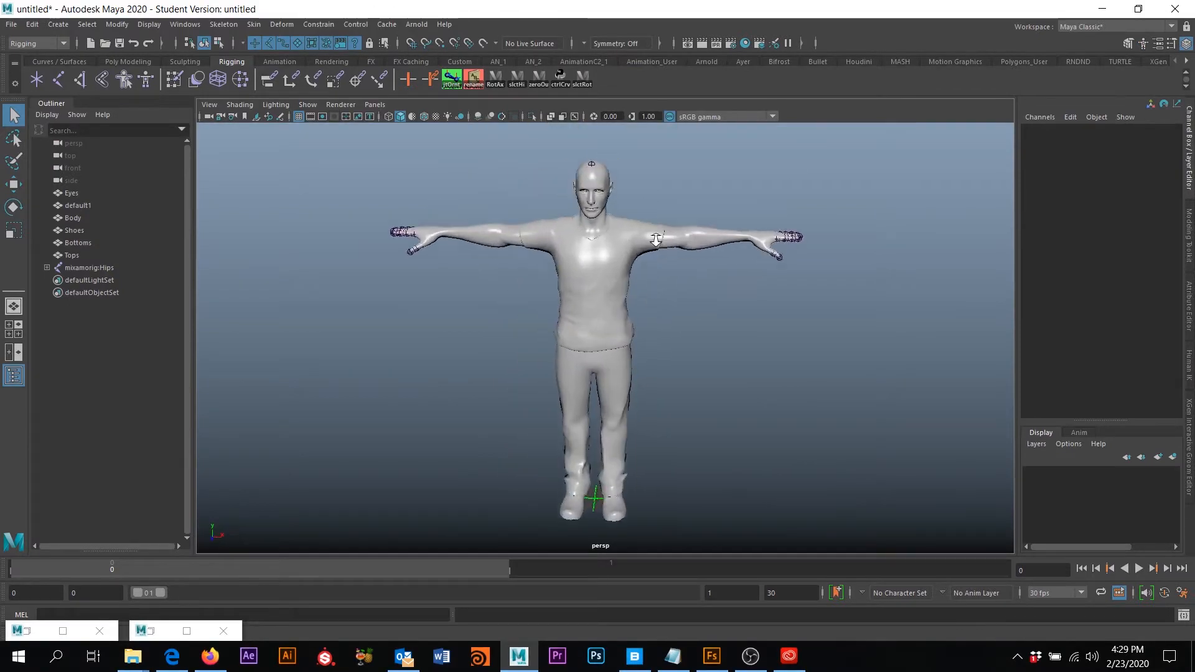
Turn on X-ray joint display so the skeleton shows through the character's mesh.
left_click(576, 115)
left_click_drag(647, 266, 607, 266, "alt")
right_click_drag(607, 267, 620, 246, "alt")
middle_click_drag(620, 247, 654, 313, "alt")
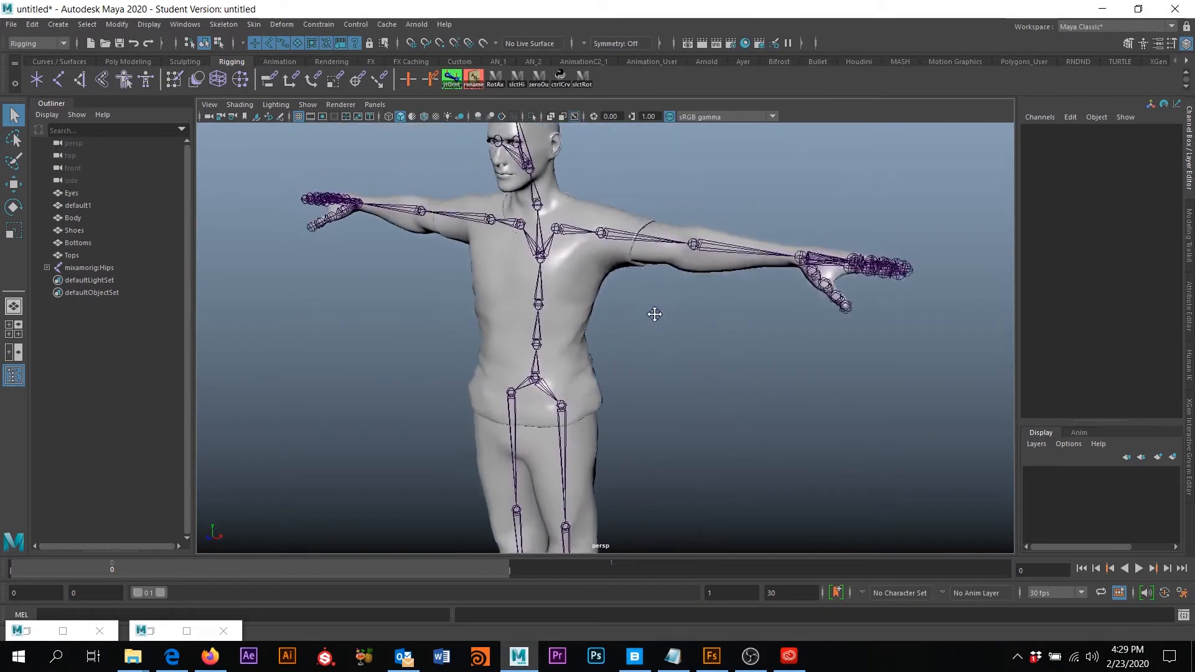
Try rotating the LeftArm joint to test the arm's skinning, and undo the rotation.
left_click_drag(654, 302, 682, 259, "alt")
left_click(703, 220)
key("e")
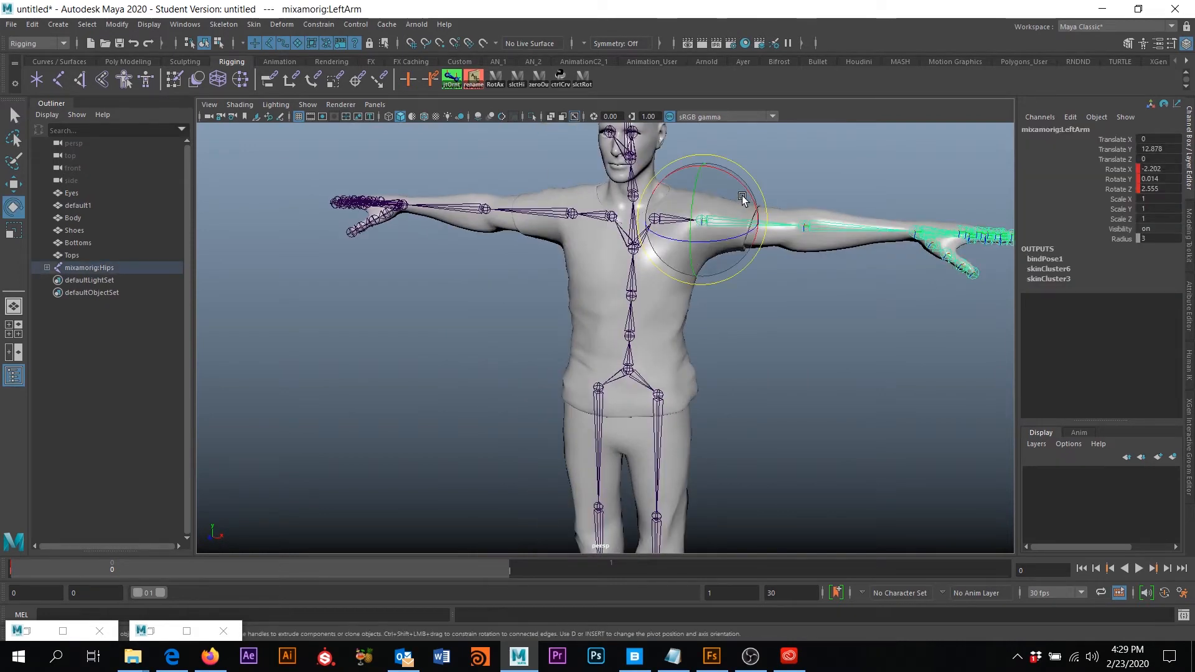
left_click_drag(734, 177, 767, 249)
key("ctrl+z")
Hide the eyelash mesh default1 on the character's face.
middle_click_drag(680, 190, 681, 280, "alt")
right_click_drag(683, 178, 690, 228, "alt")
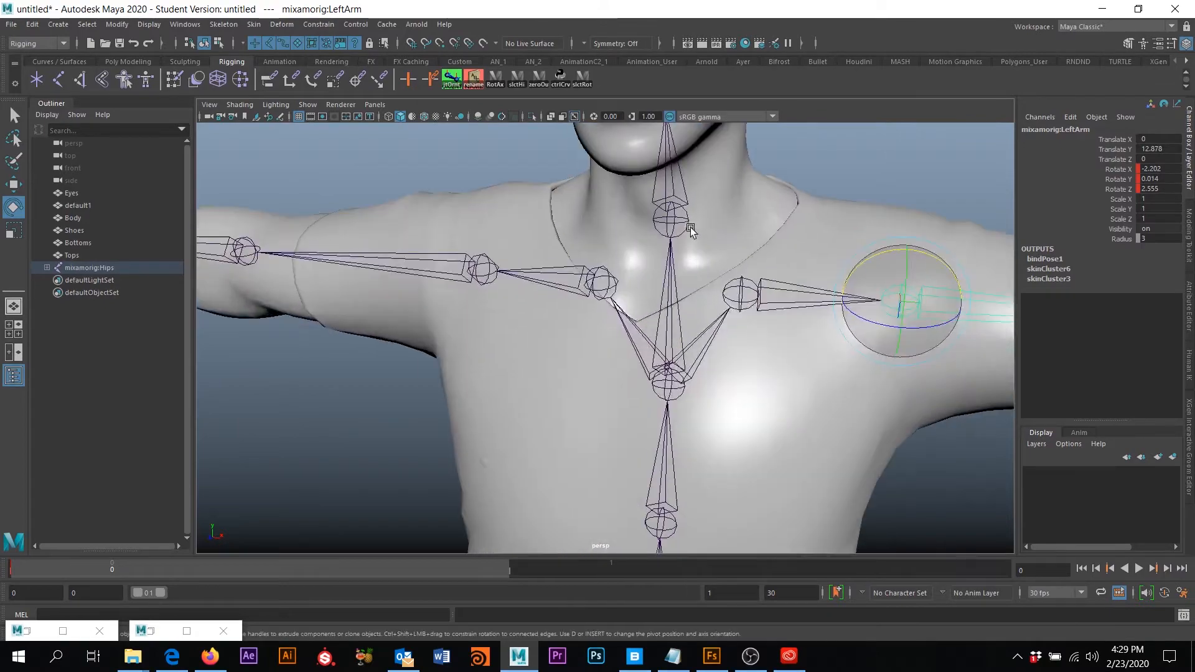
left_click_drag(691, 228, 659, 248, "alt")
middle_click_drag(659, 247, 811, 152, "alt")
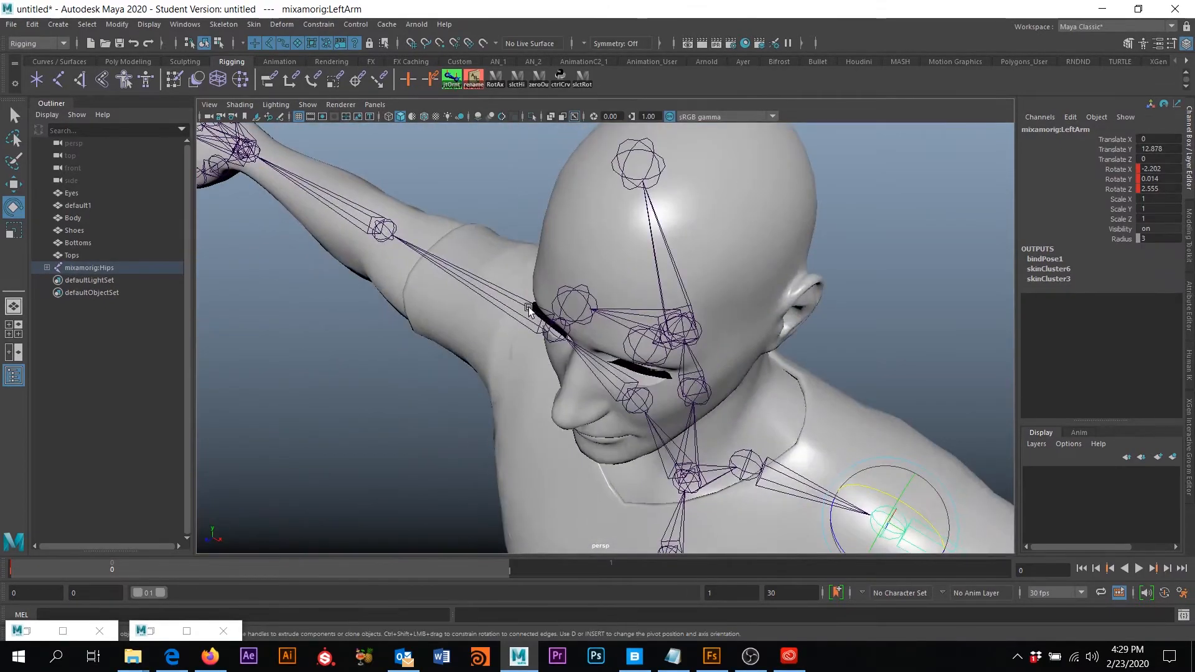
left_click(578, 338)
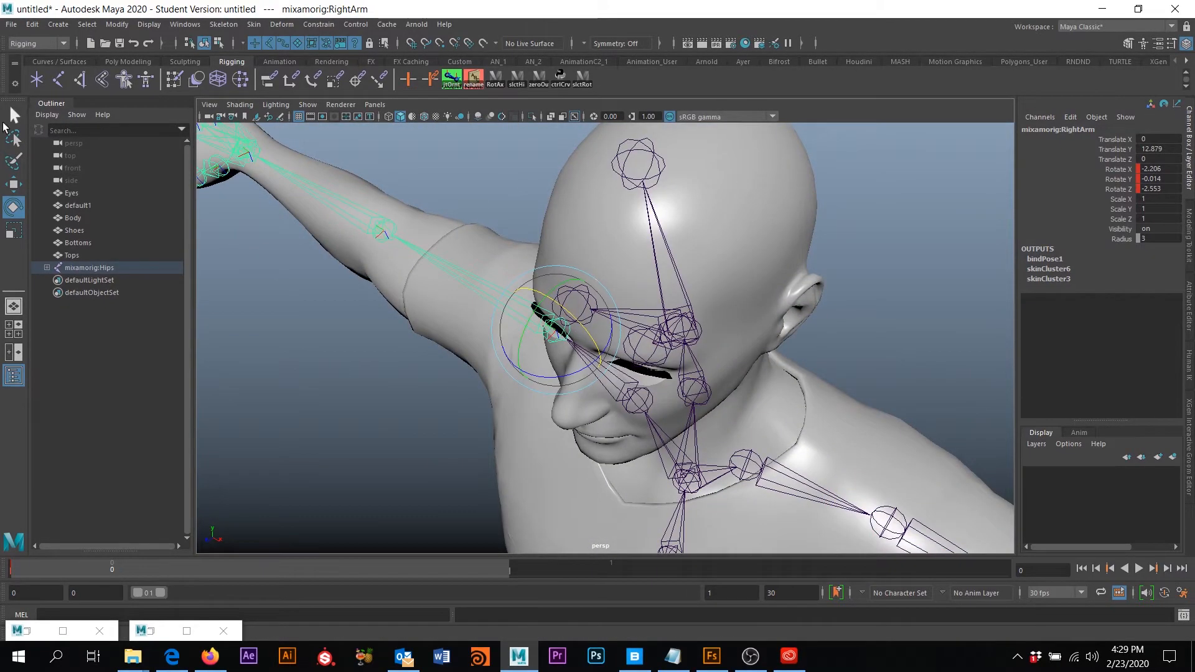
key("q")
left_click_drag(579, 338, 445, 312, "alt")
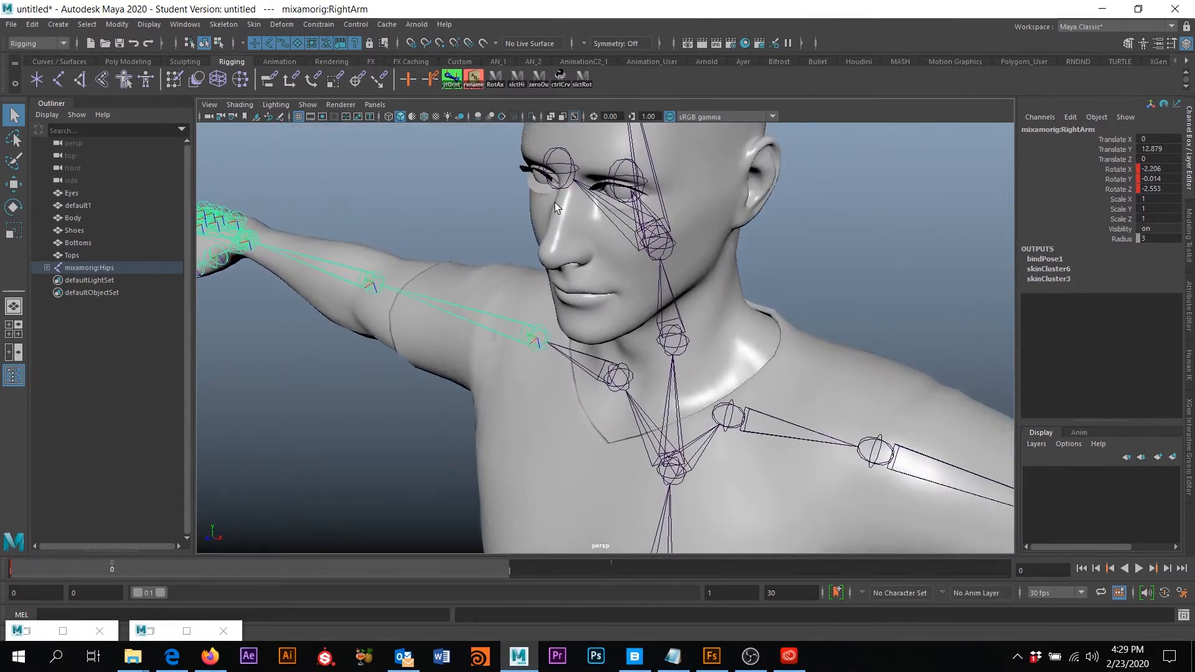
left_click(661, 198)
right_click_drag(545, 286, 428, 227, "alt")
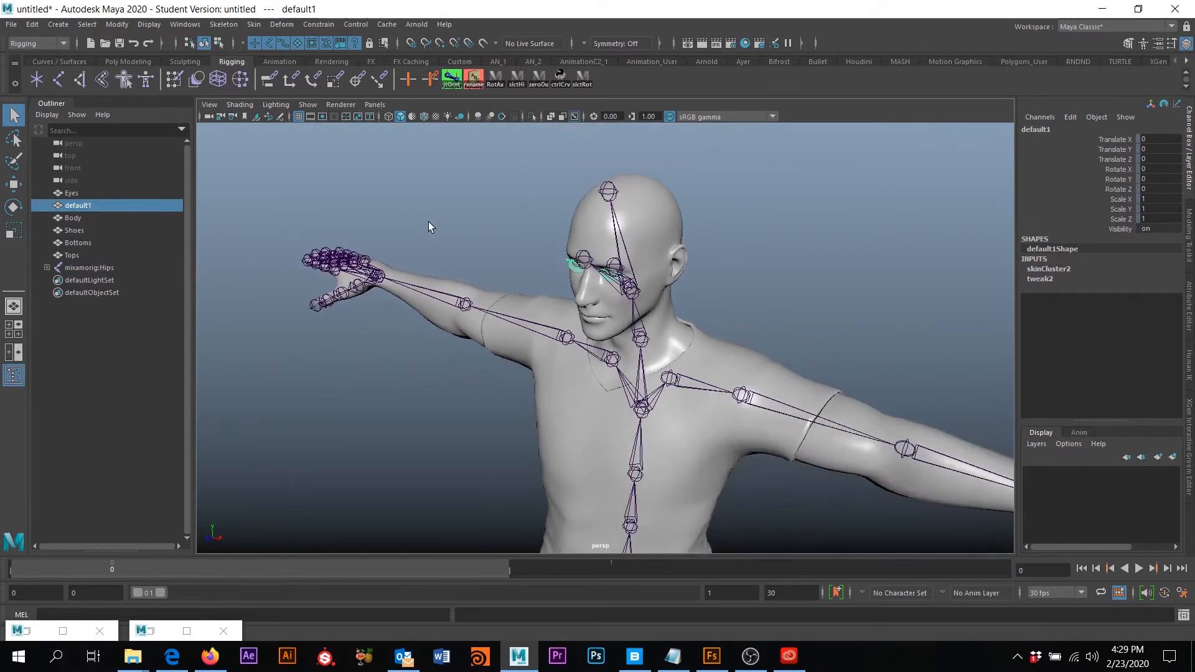
key("h")
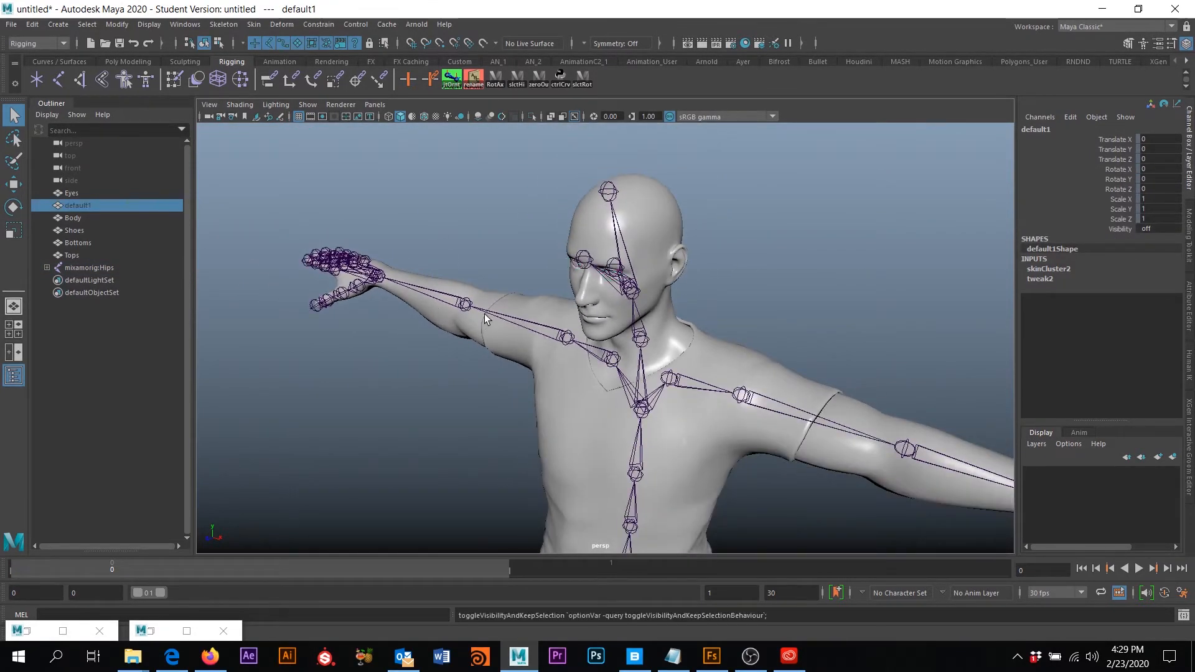
Inspect the skeleton from several angles and frame the full character from the front.
right_click_drag(484, 322, 486, 338, "alt")
middle_click_drag(487, 338, 434, 236, "alt")
left_click_drag(435, 240, 558, 253, "alt")
middle_click_drag(558, 253, 466, 187, "alt")
right_click_drag(623, 262, 585, 293, "alt")
left_click_drag(585, 293, 610, 307, "alt")
middle_click_drag(610, 307, 637, 332, "alt")
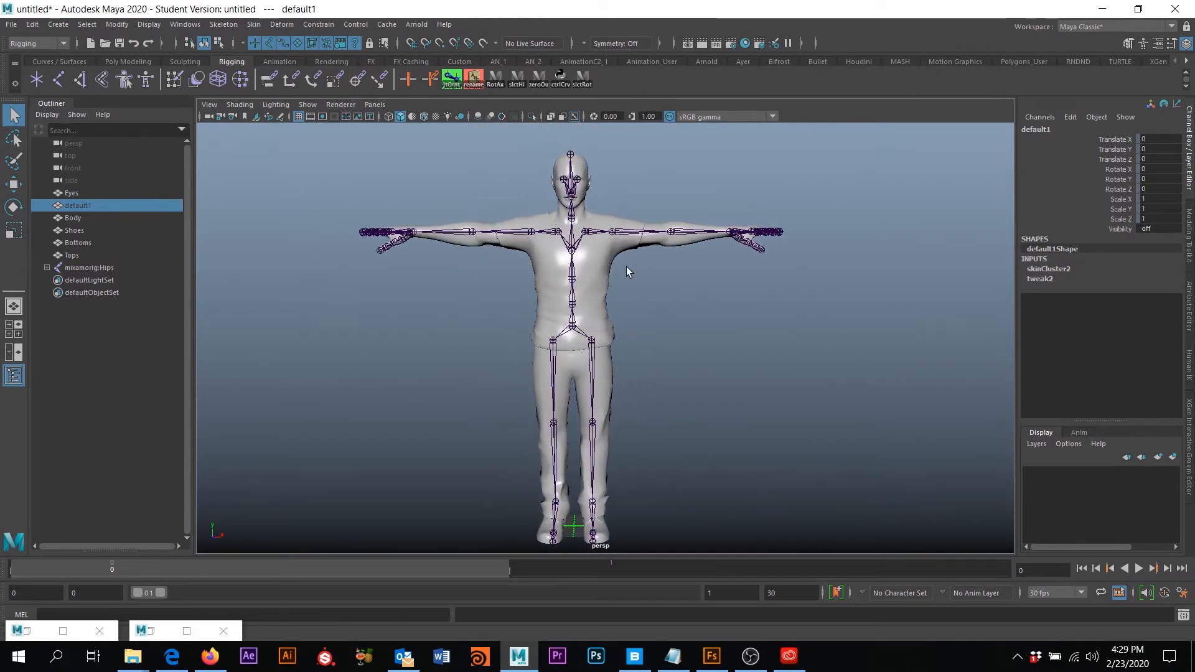
Try rotating the LeftUpLeg joint in two directions to test the leg's skinning, undoing each rotation.
left_click(592, 343)
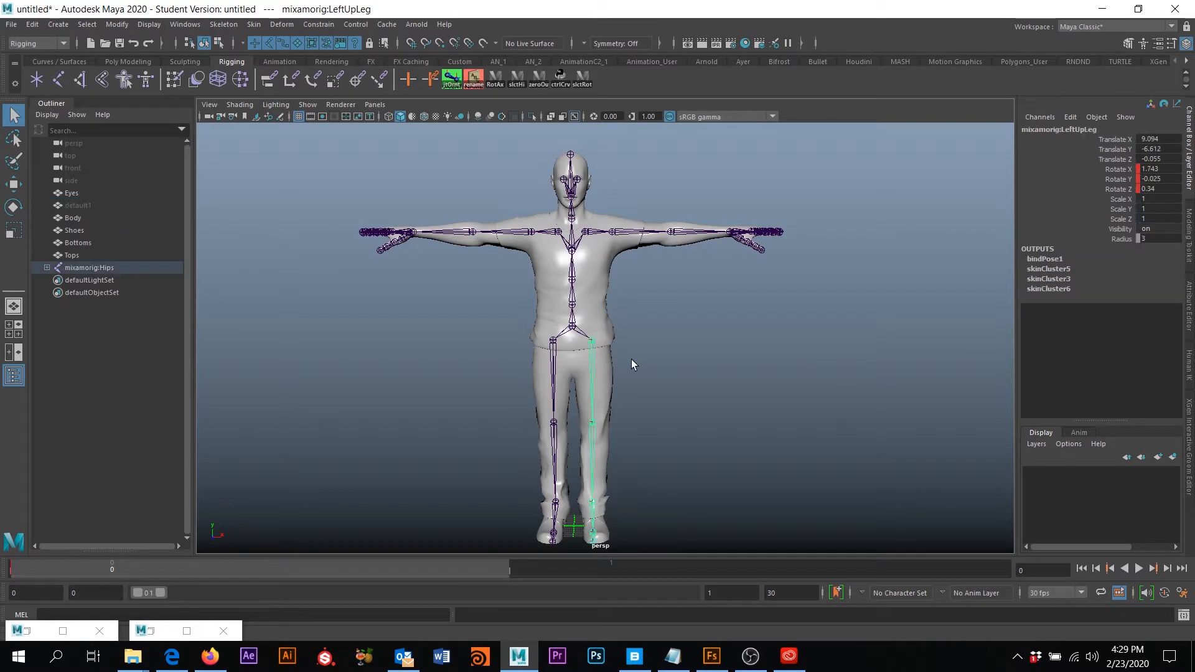
key("e")
mouse_move(633, 311)
left_mouse_down()
mouse_move(616, 297)
mouse_move(639, 308)
left_mouse_up()
key("ctrl+z")
left_click_drag(763, 376, 627, 363, "alt")
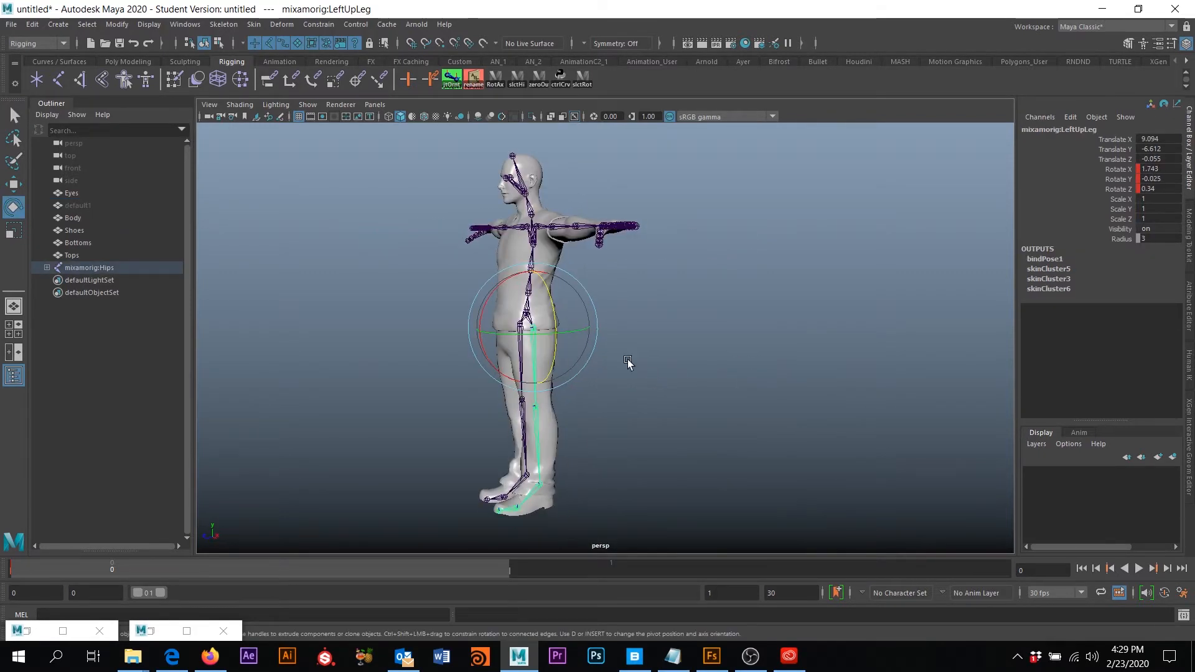
left_click_drag(486, 295, 580, 285)
key("ctrl+z")
Try rotating the LeftLeg knee joint to test its skinning, undo the rotation and clear the selection.
left_click_drag(448, 348, 572, 356, "alt")
right_click_drag(622, 263, 683, 370, "alt")
left_click_drag(733, 356, 666, 355, "alt")
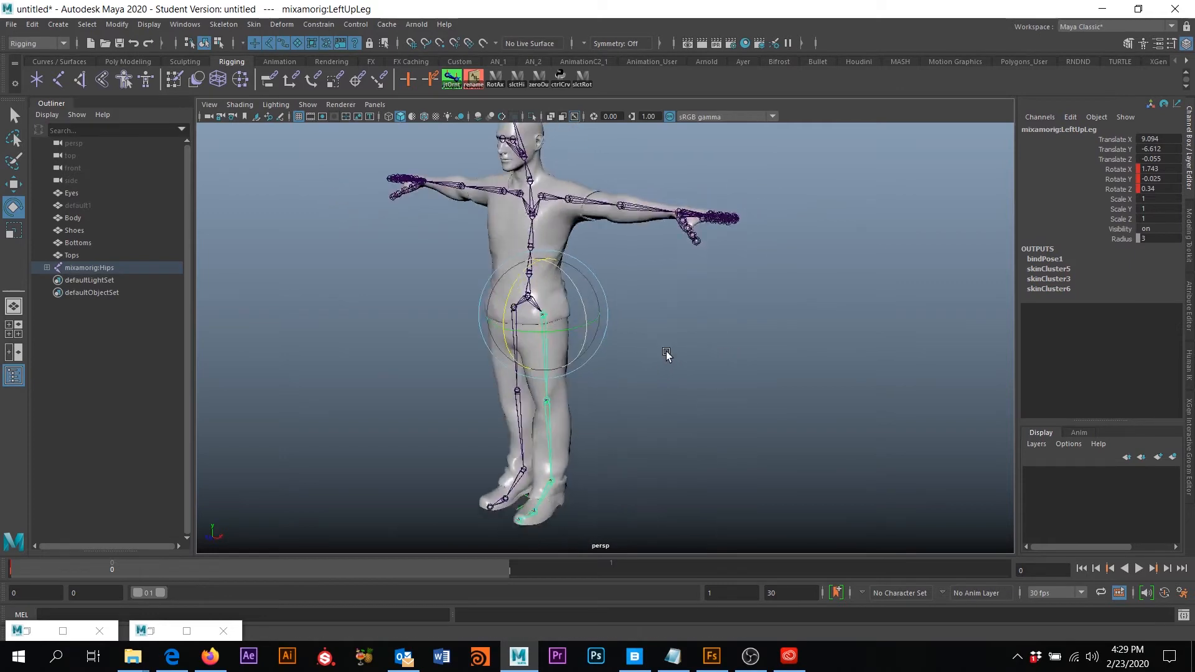
left_click(548, 403)
left_click_drag(547, 403, 558, 323)
key("ctrl+z")
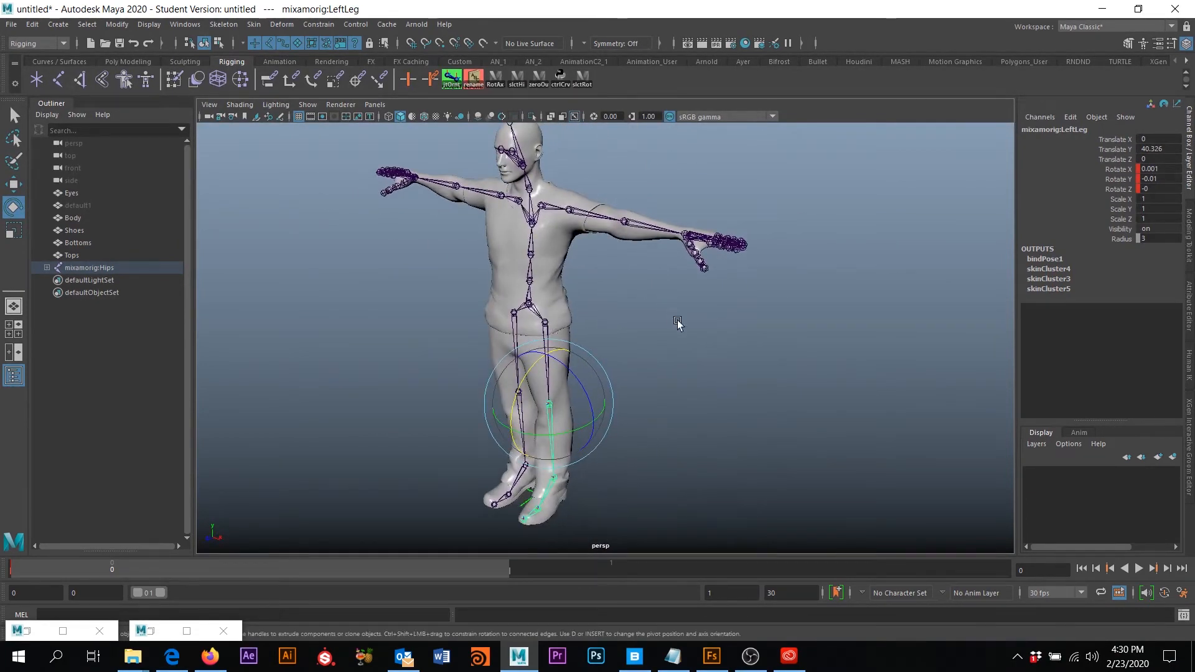
left_click_drag(677, 324, 627, 336, "alt")
left_click(755, 336)
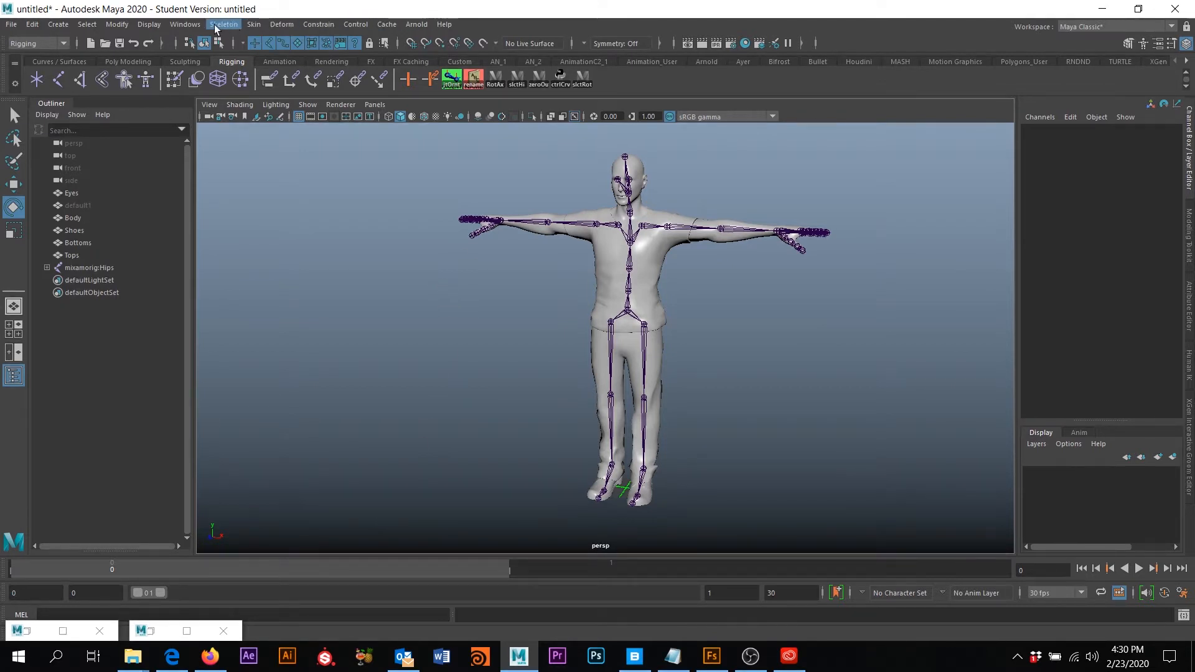
Open the Content Browser and locate the Motion Capture folder under the Animation examples.
left_click(190, 25)
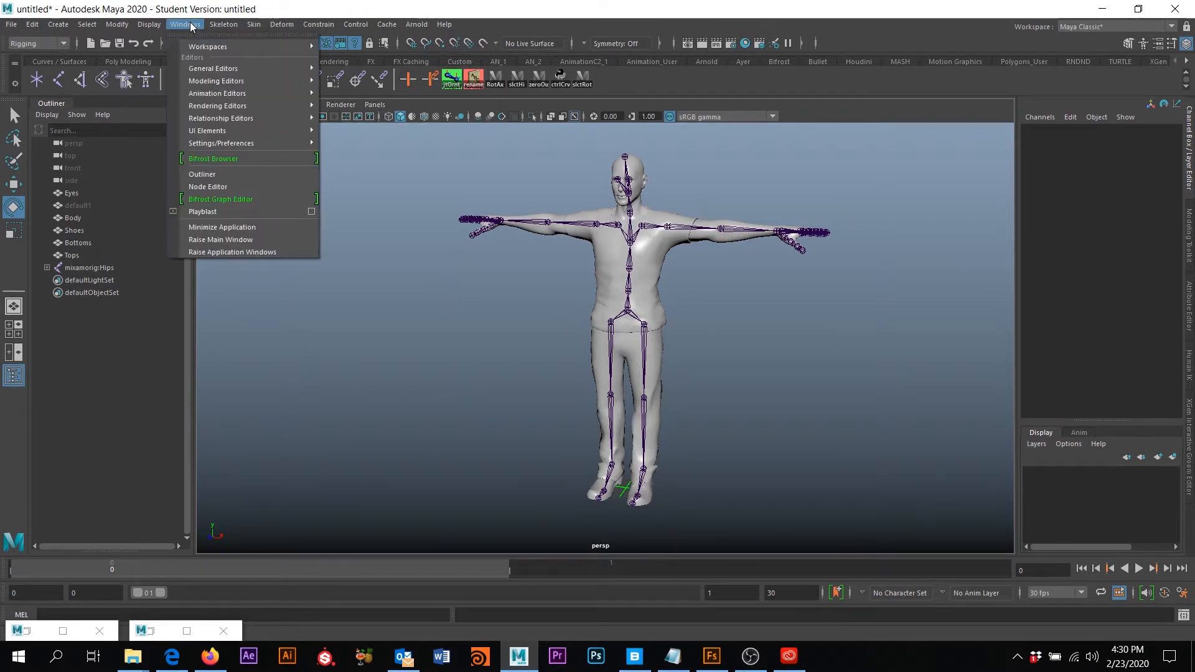
mouse_move(211, 70)
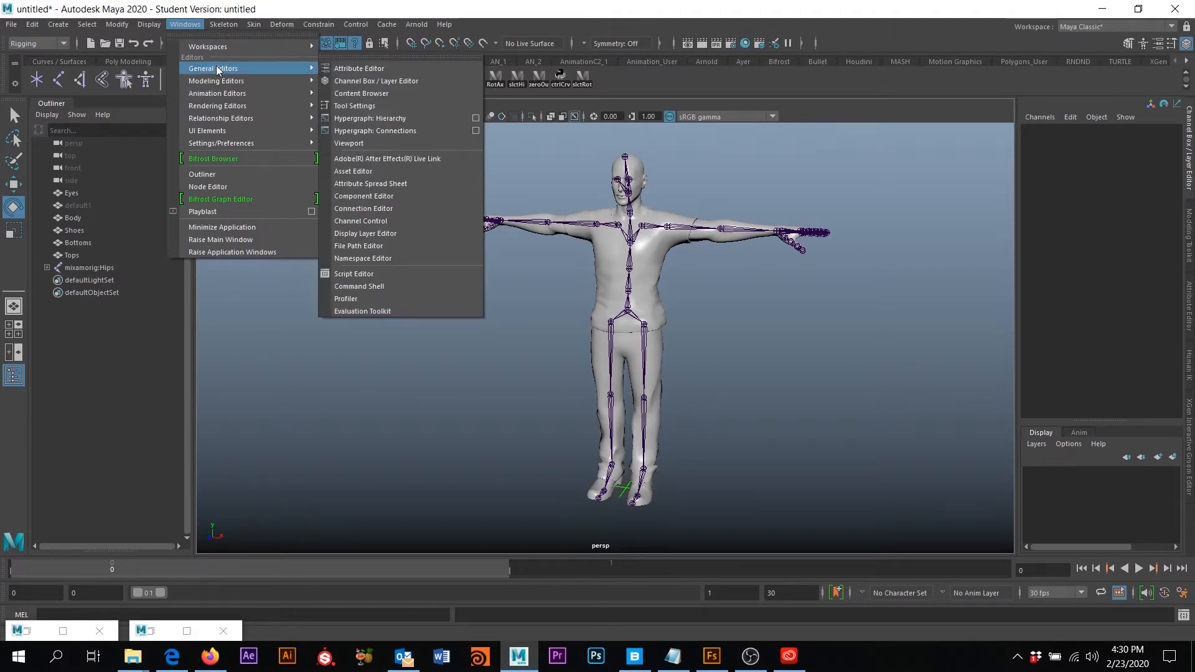
left_click(361, 95)
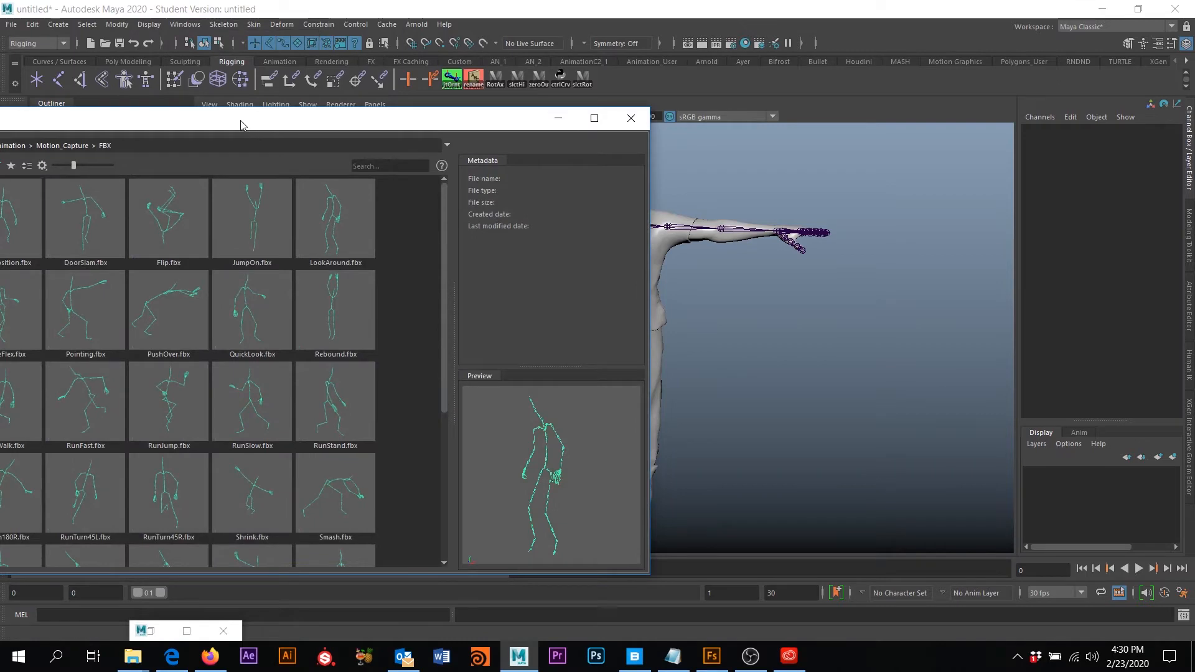
left_click_drag(240, 120, 593, 111)
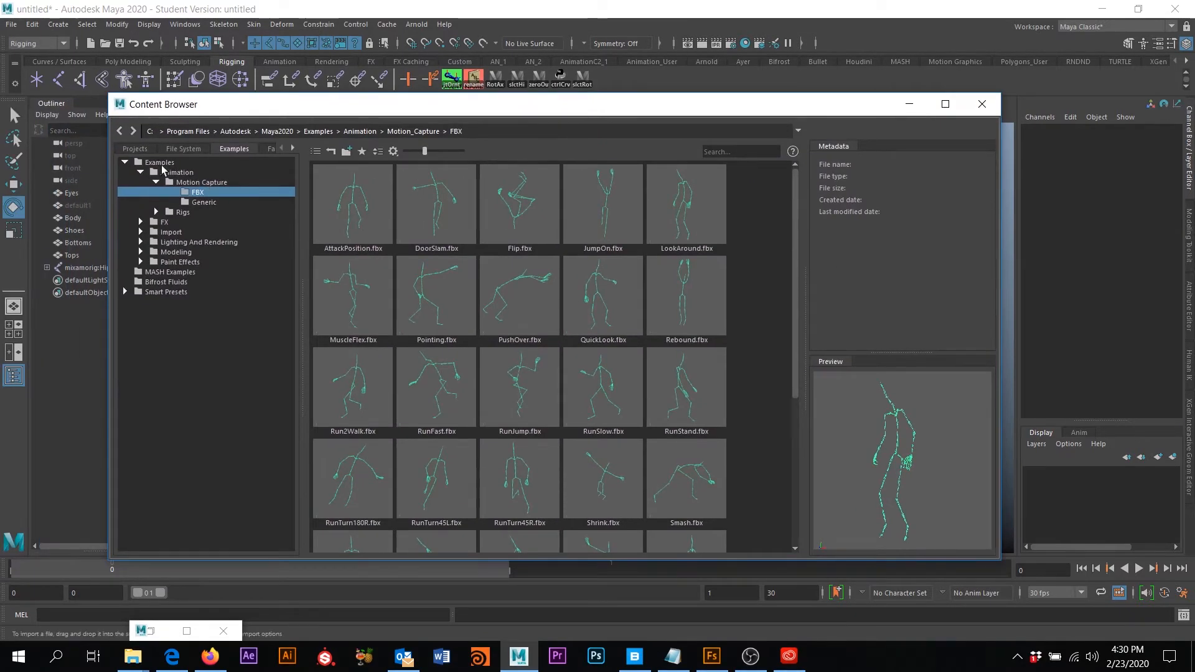
left_click(141, 173)
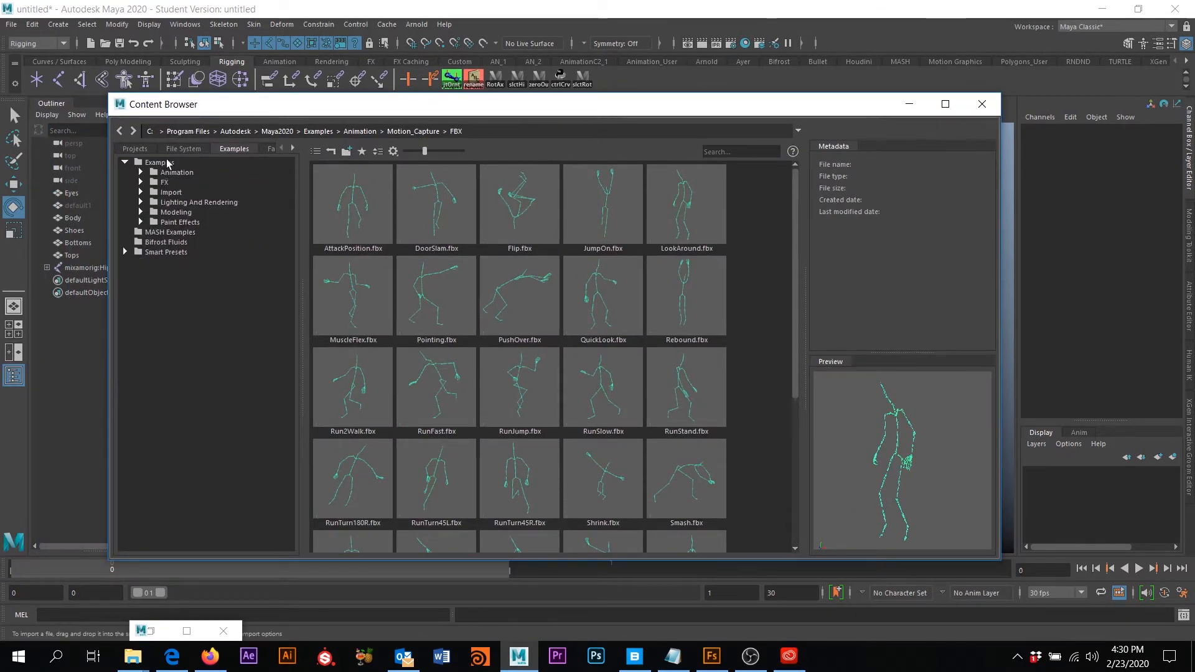
double_click(176, 174)
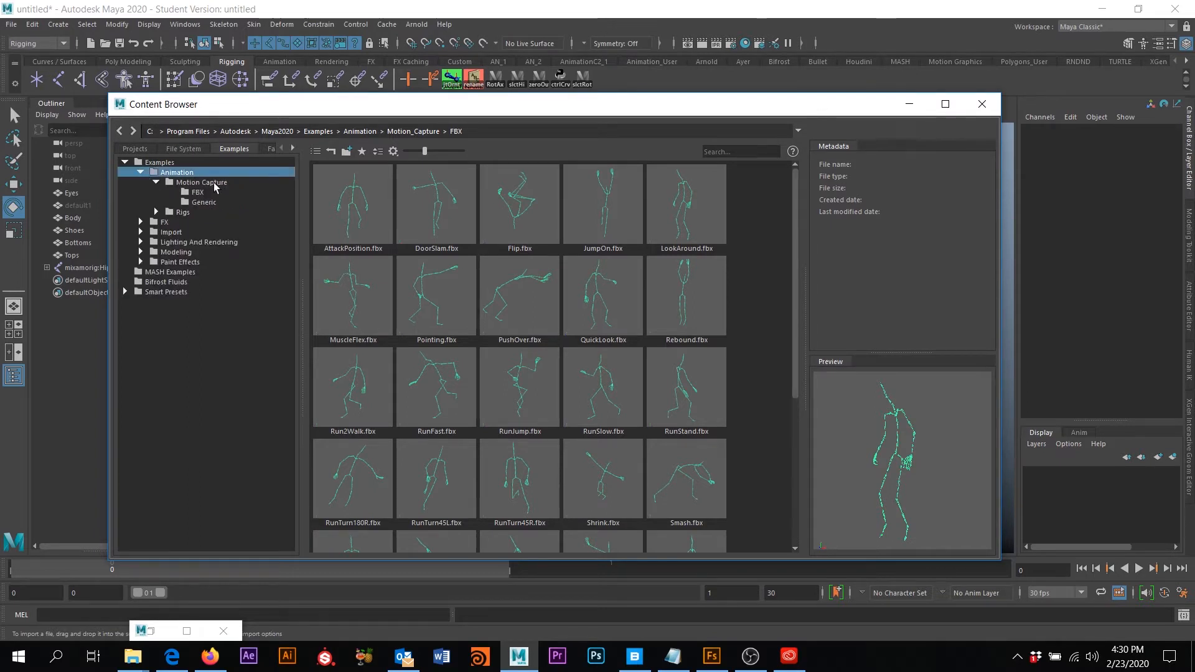
double_click(197, 183)
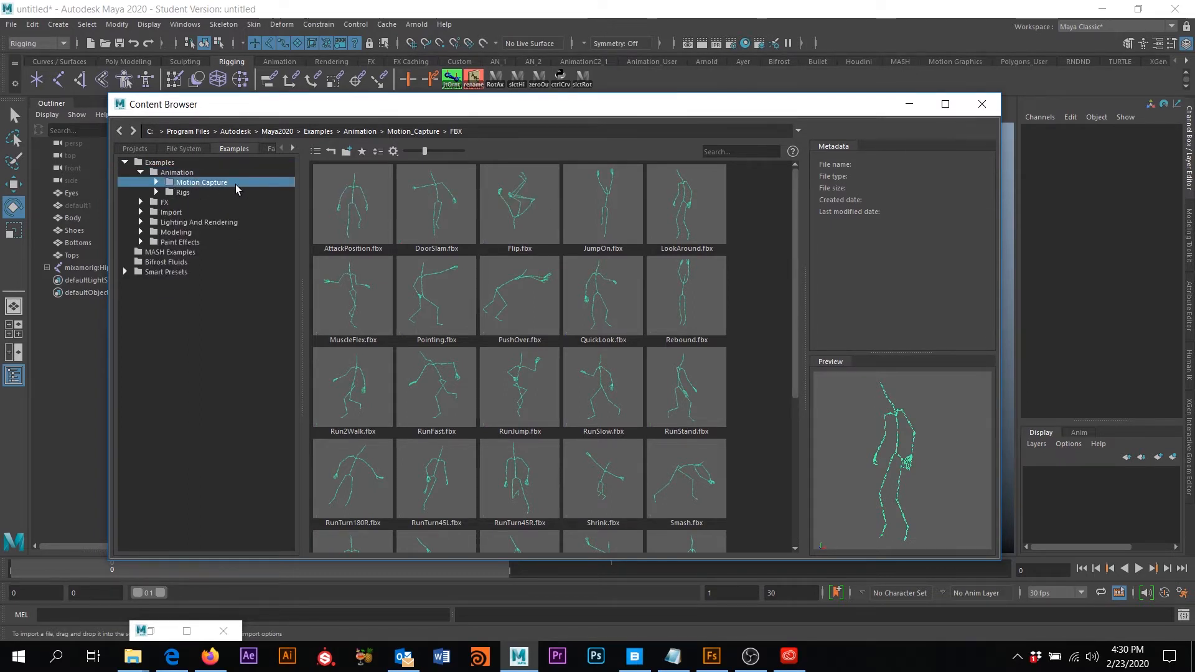
Look through the Bifrost Fluids examples and the Trees and TreesMesh folders of the Paint Effects examples.
left_click(158, 263)
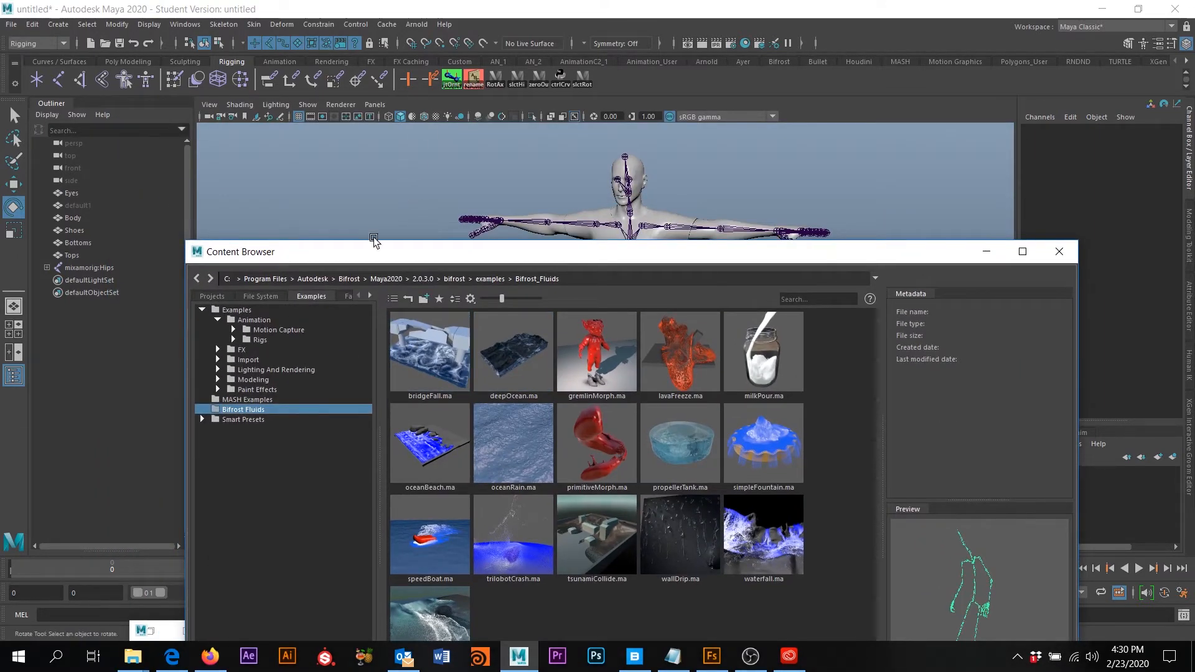
left_click(218, 389)
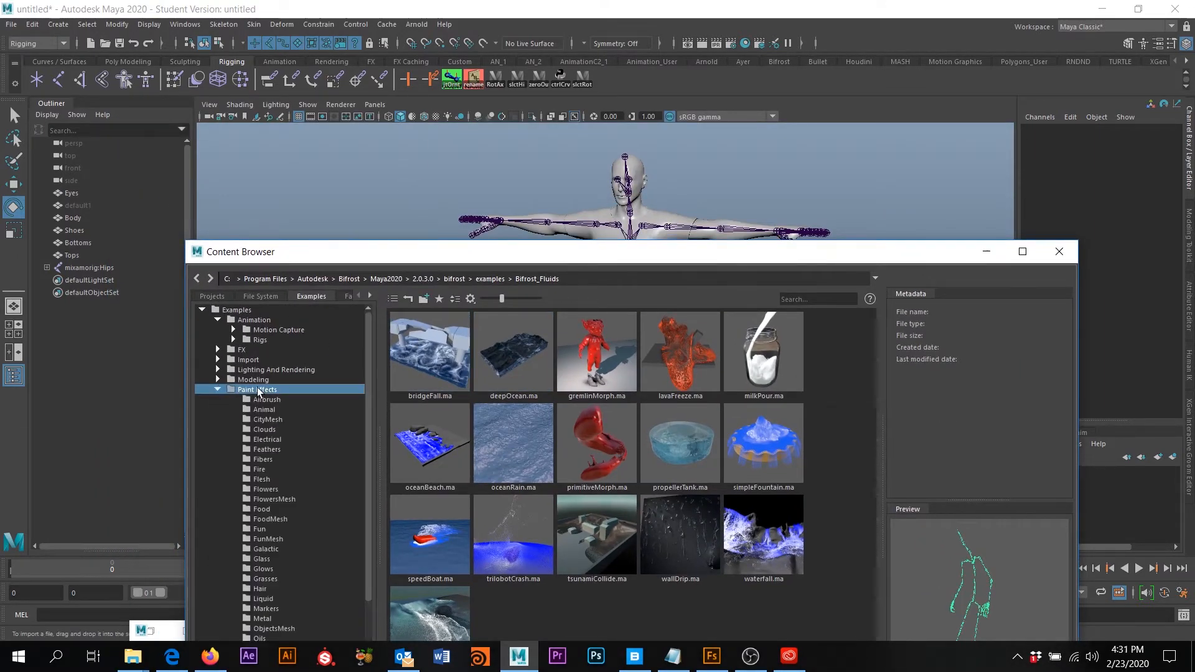
scroll(290, 517, "down", 5)
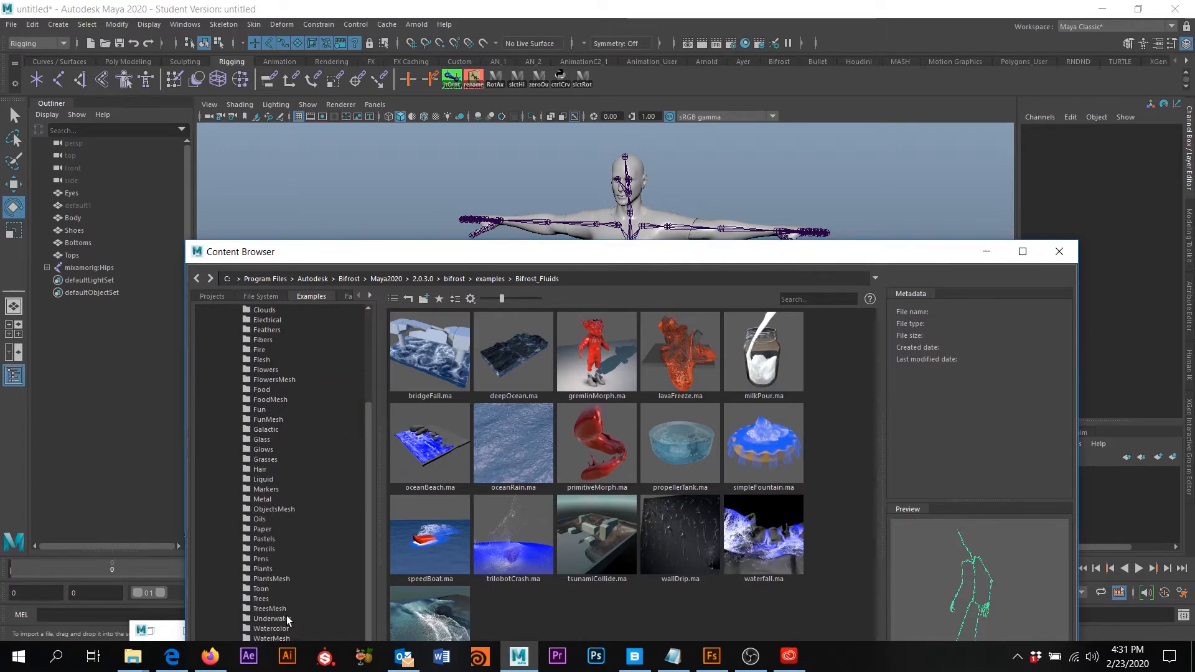
left_click(262, 599)
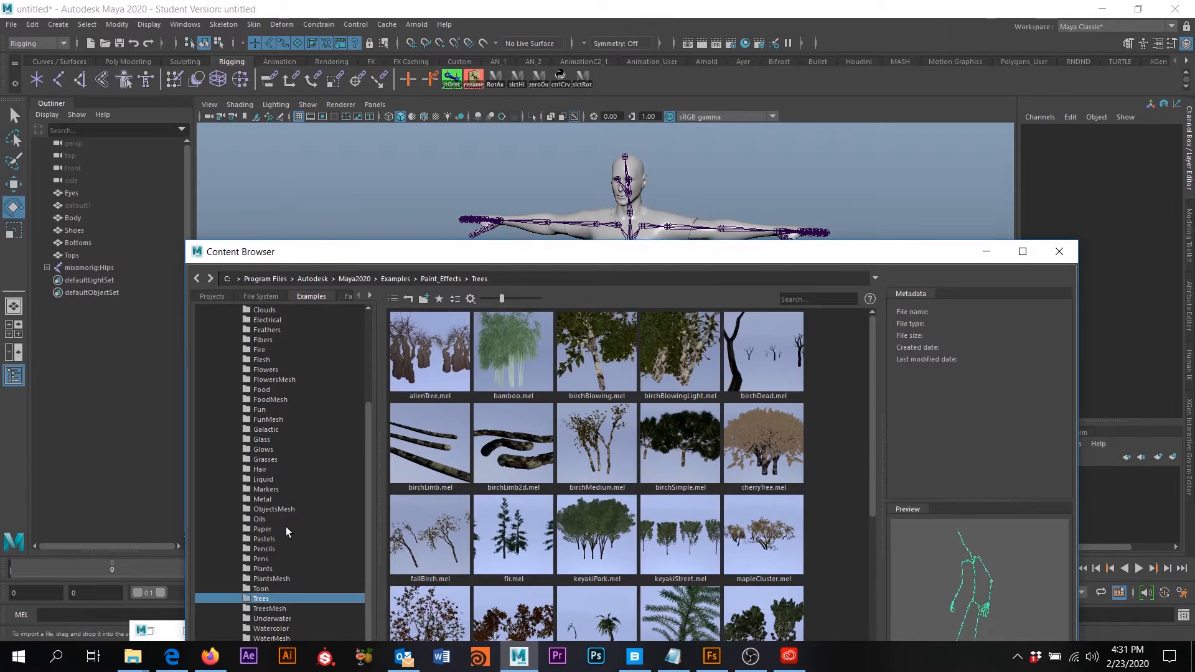
left_click(269, 609)
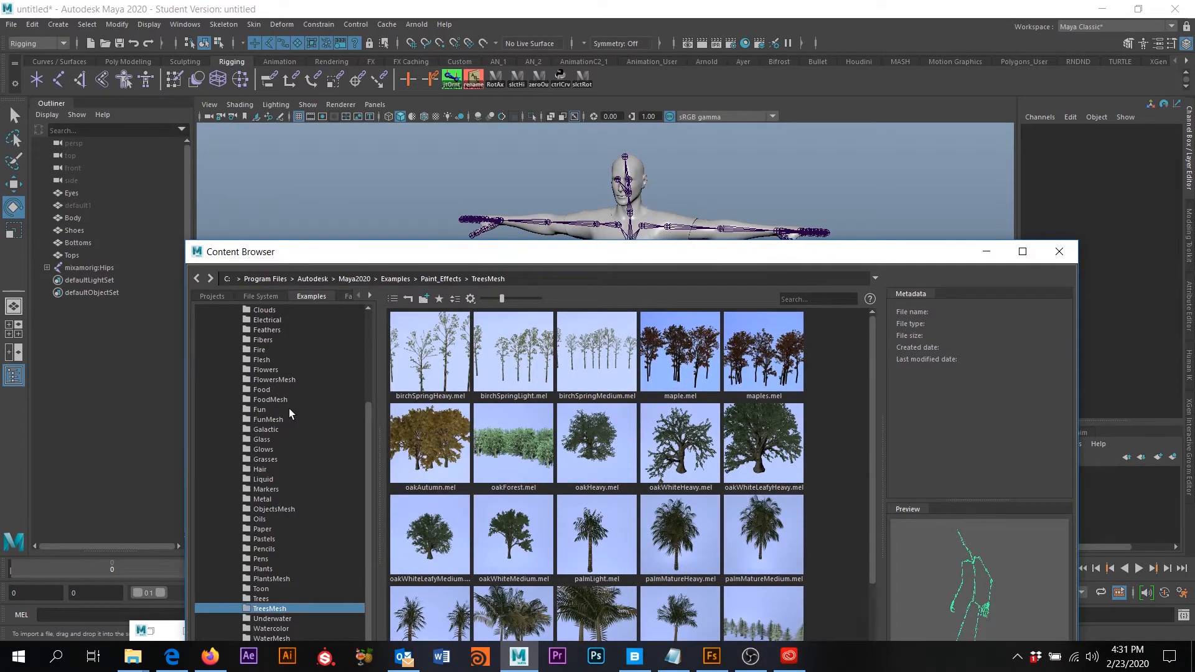
scroll(293, 412, "up", 2)
scroll(297, 416, "up", 2)
left_click(218, 390)
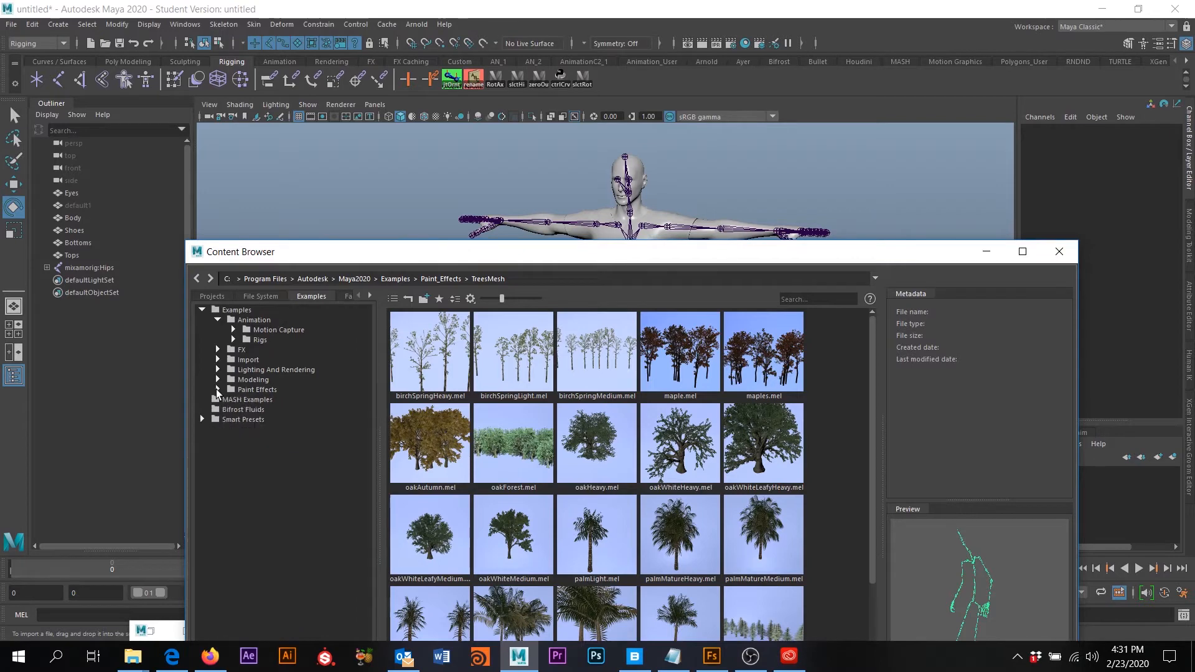
Open the FBX motion capture examples beside the character and look through the available clips.
double_click(251, 330)
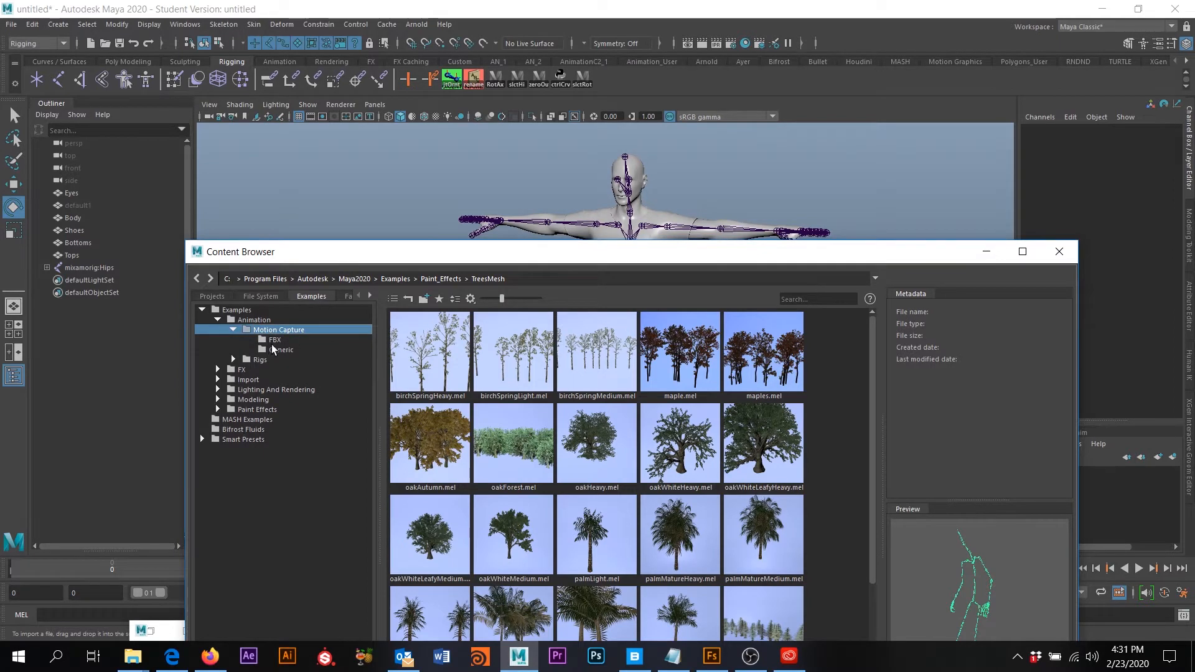
left_click(278, 340)
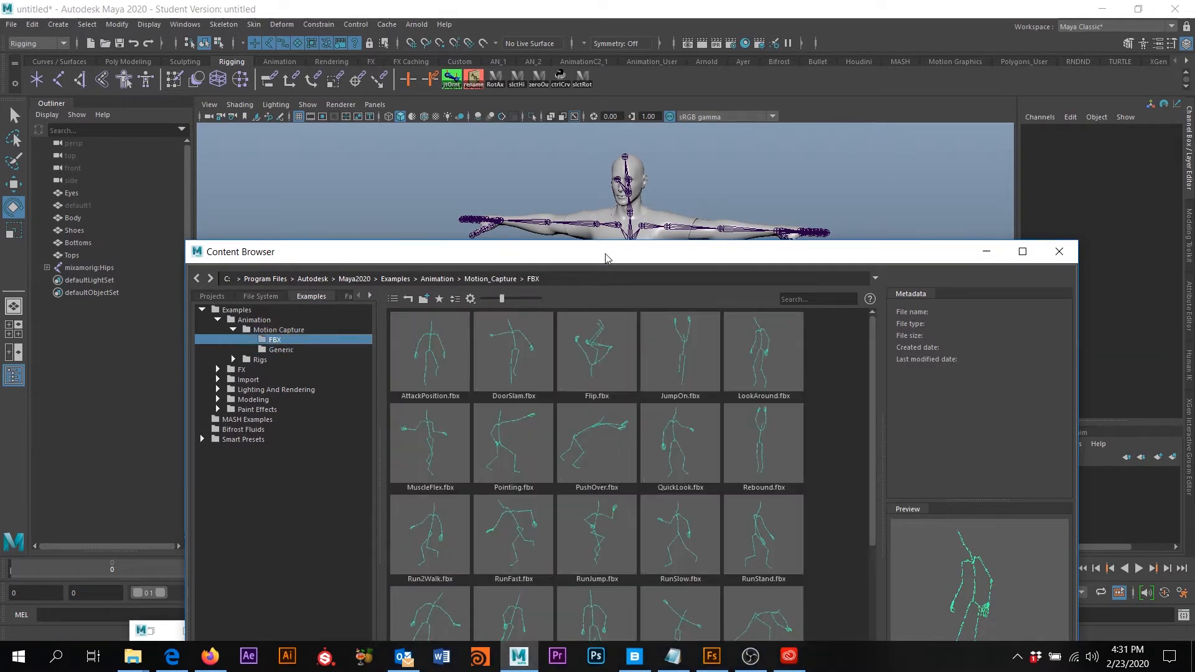
left_click_drag(739, 255, 207, 121)
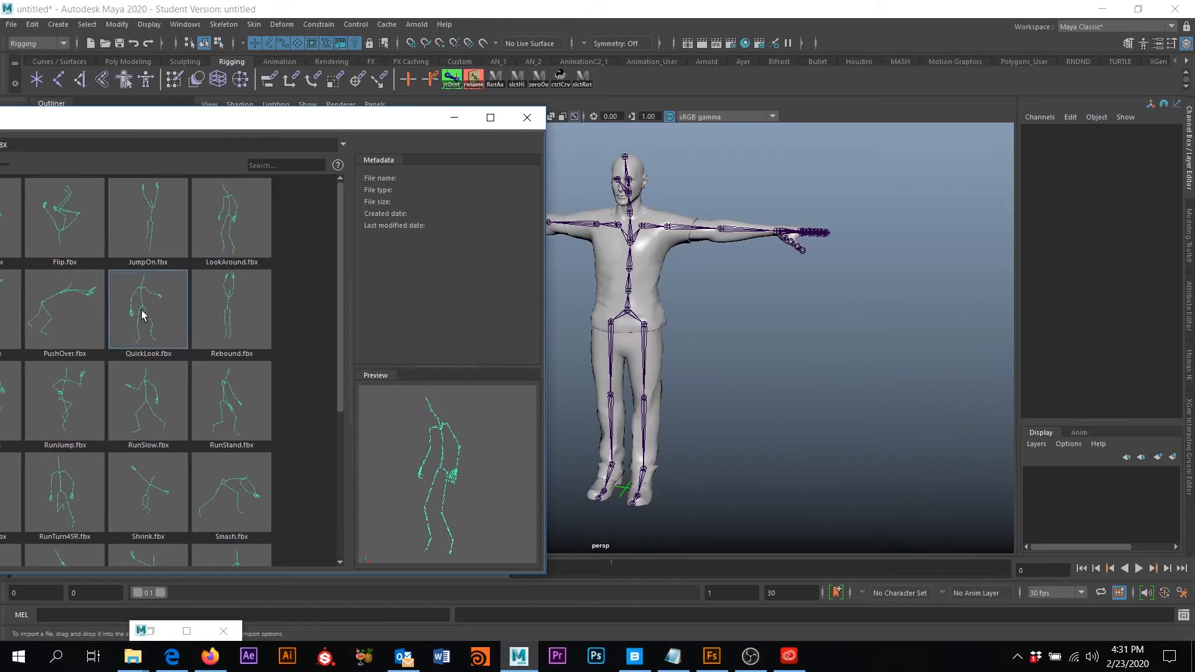
scroll(199, 343, "down", 3)
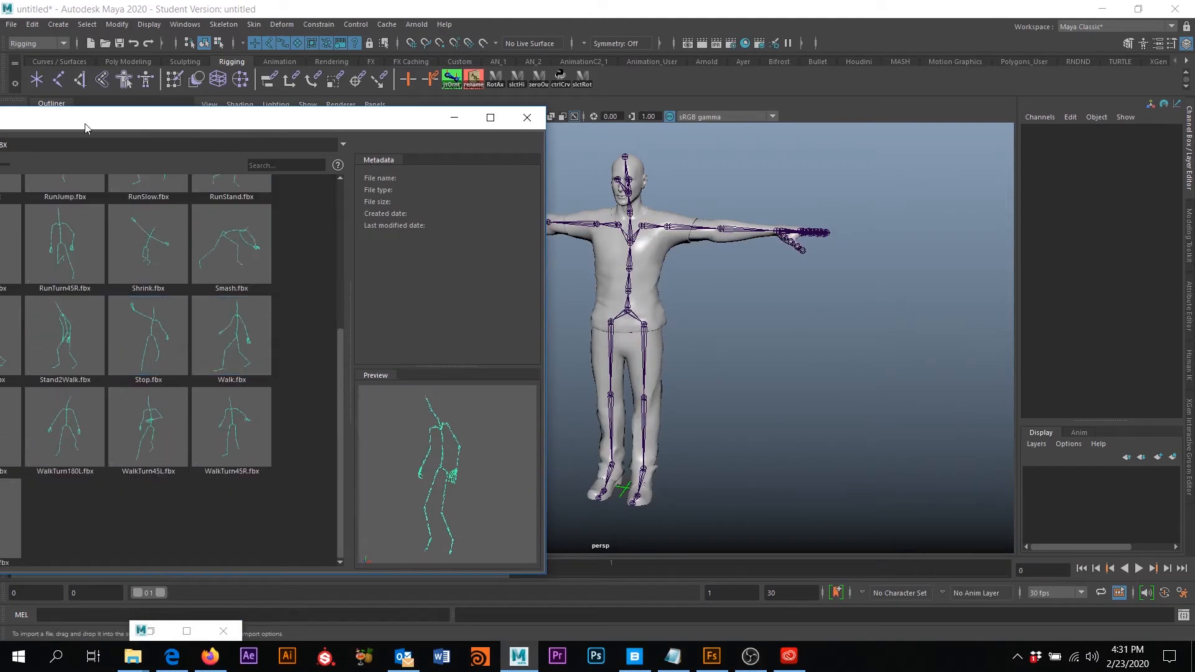
Import the Walk2Run.fbx motion capture clip into the character scene and minimise the Content Browser.
left_click_drag(57, 119, 267, 115)
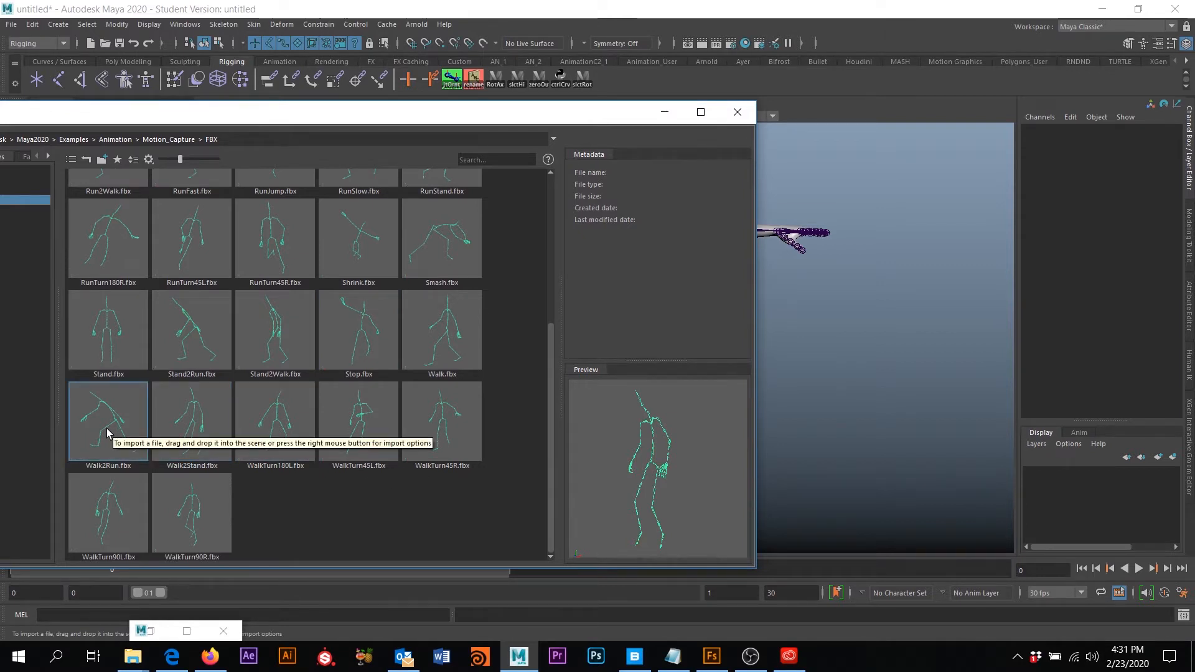
left_click_drag(107, 433, 891, 373)
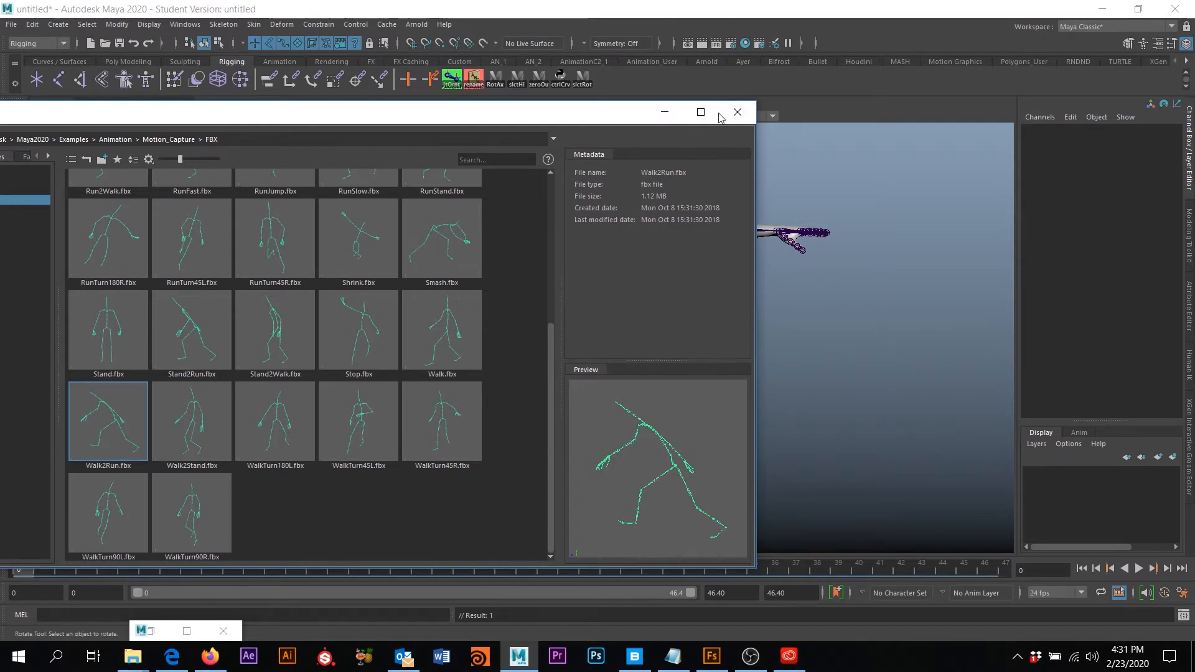
left_click(664, 112)
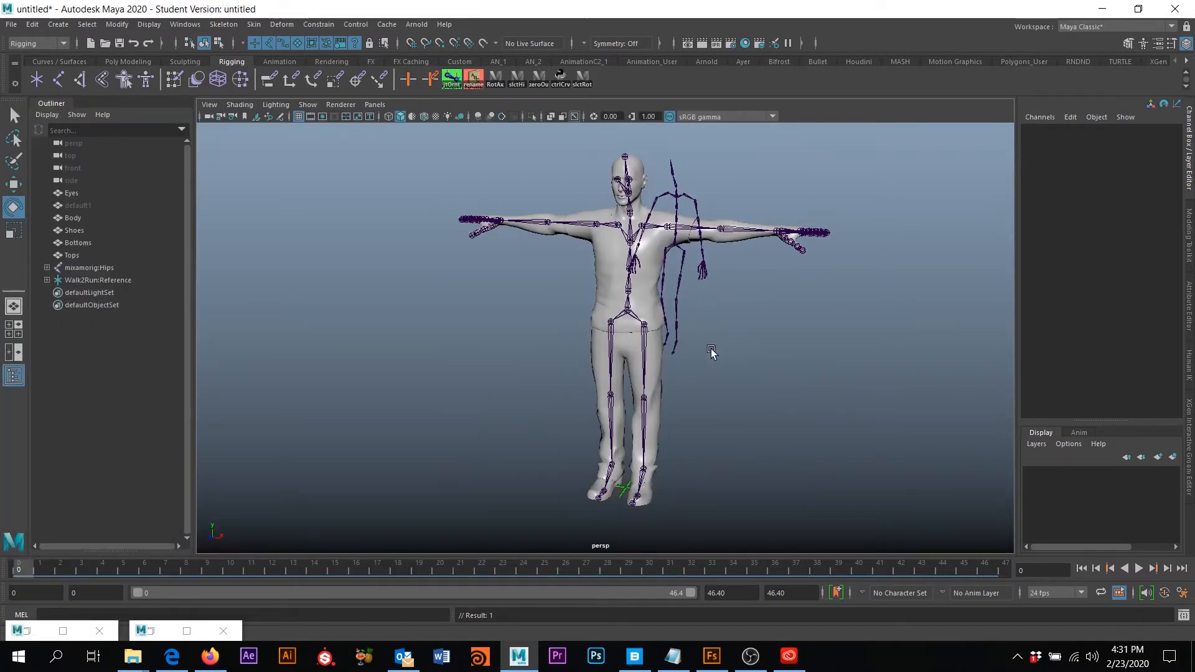
Scrub and play the imported Walk2Run animation to examine its motion, and return to the start frame.
left_click_drag(711, 352, 616, 346, "alt")
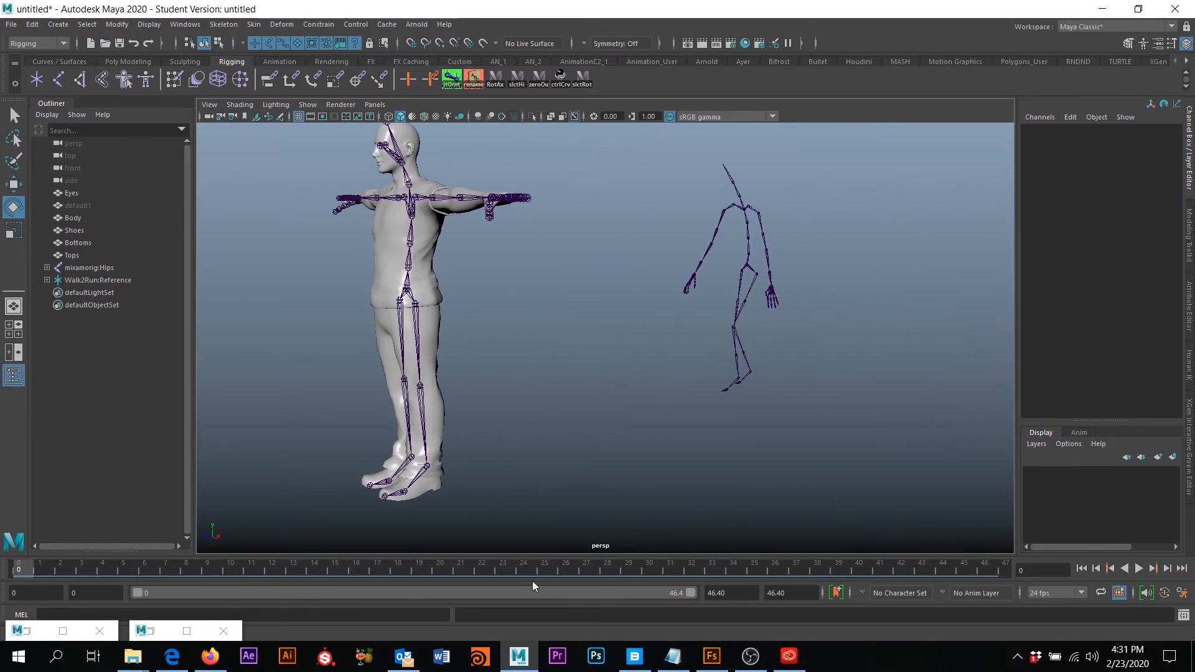
left_click_drag(40, 569, 712, 564)
scroll(591, 405, "down", 5)
left_click_drag(497, 386, 608, 381, "alt")
middle_click_drag(608, 382, 438, 367, "alt")
right_click_drag(439, 367, 522, 375, "alt")
left_click_drag(523, 375, 512, 371, "alt")
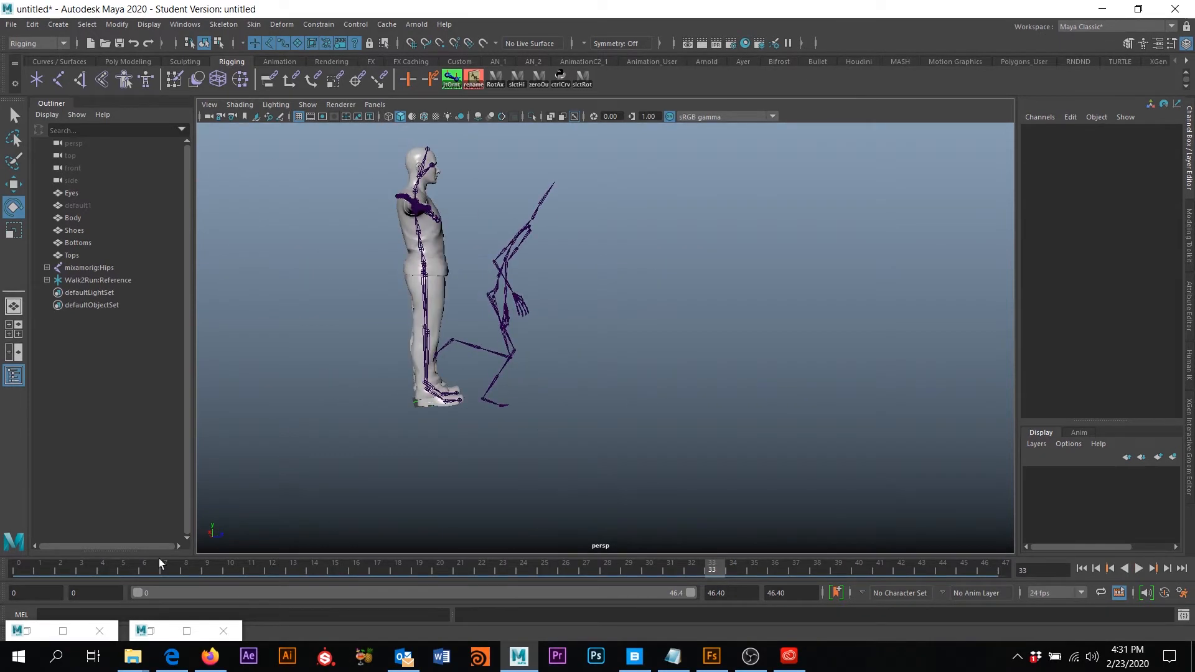
key("alt+v")
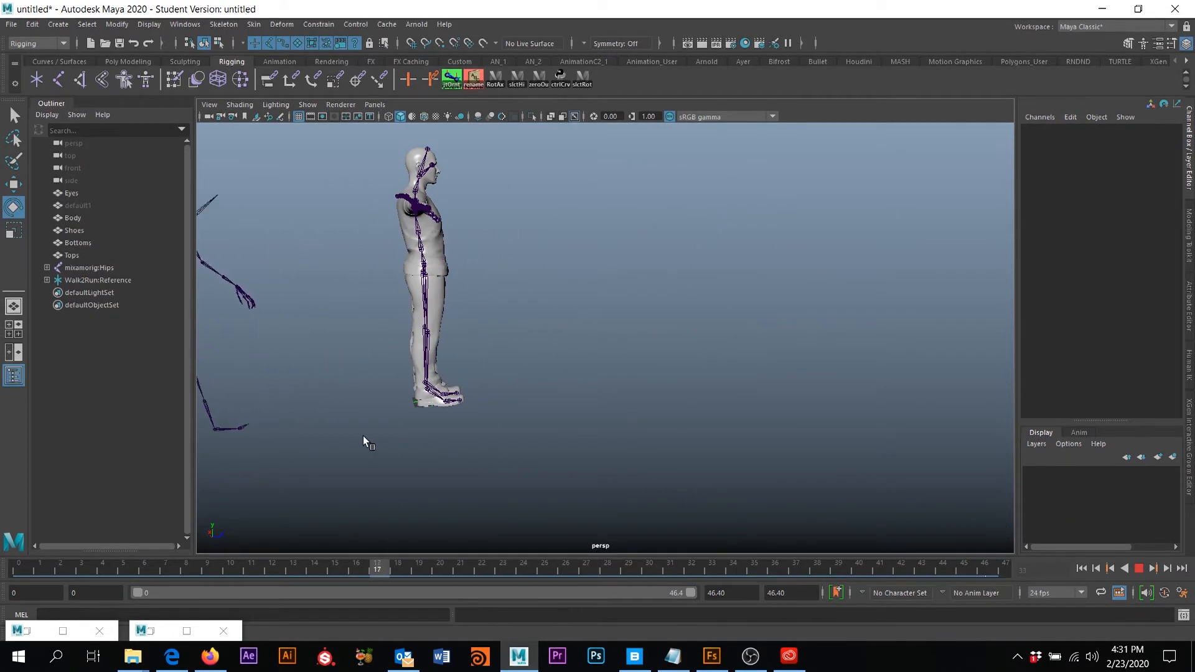
key("Escape")
key("alt+shift+v")
Open the HumanIK character controls from the Rigging tool set.
left_click_drag(216, 347, 503, 260, "alt")
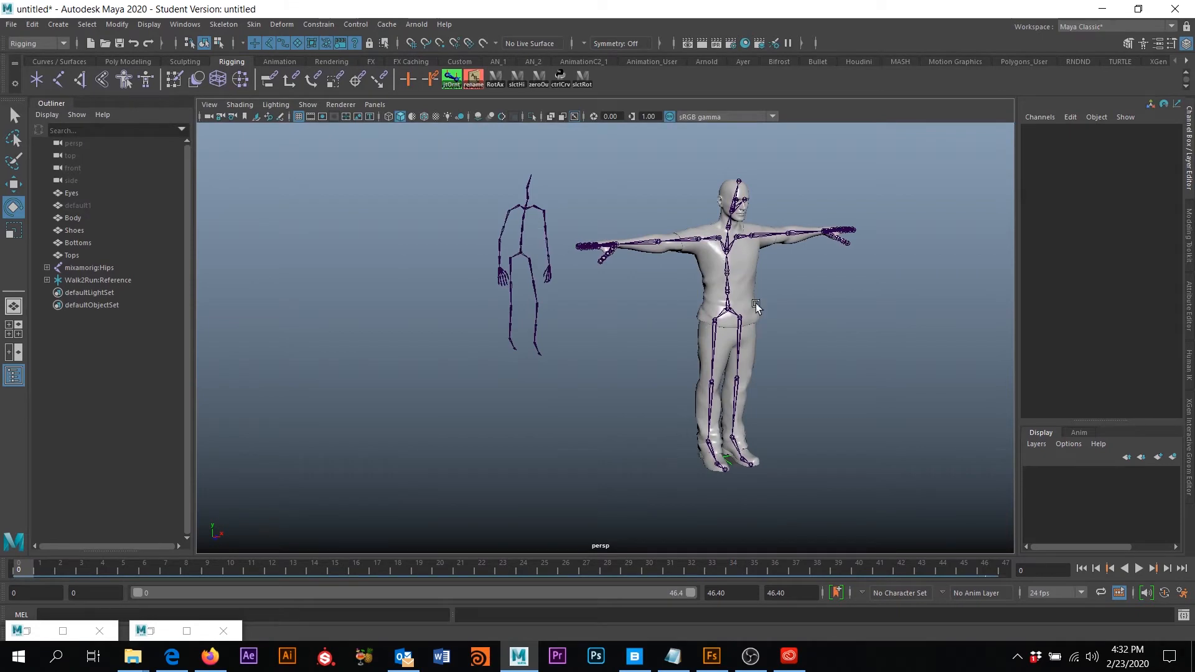
left_click_drag(726, 309, 685, 373, "alt")
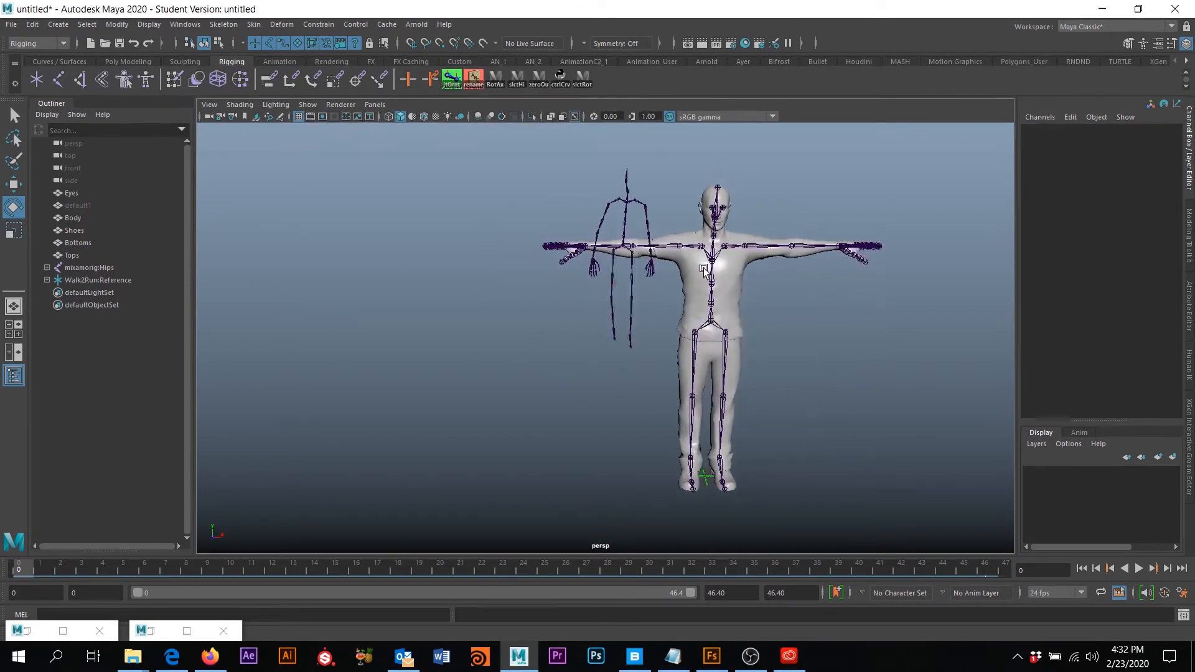
left_click_drag(588, 374, 739, 358, "alt")
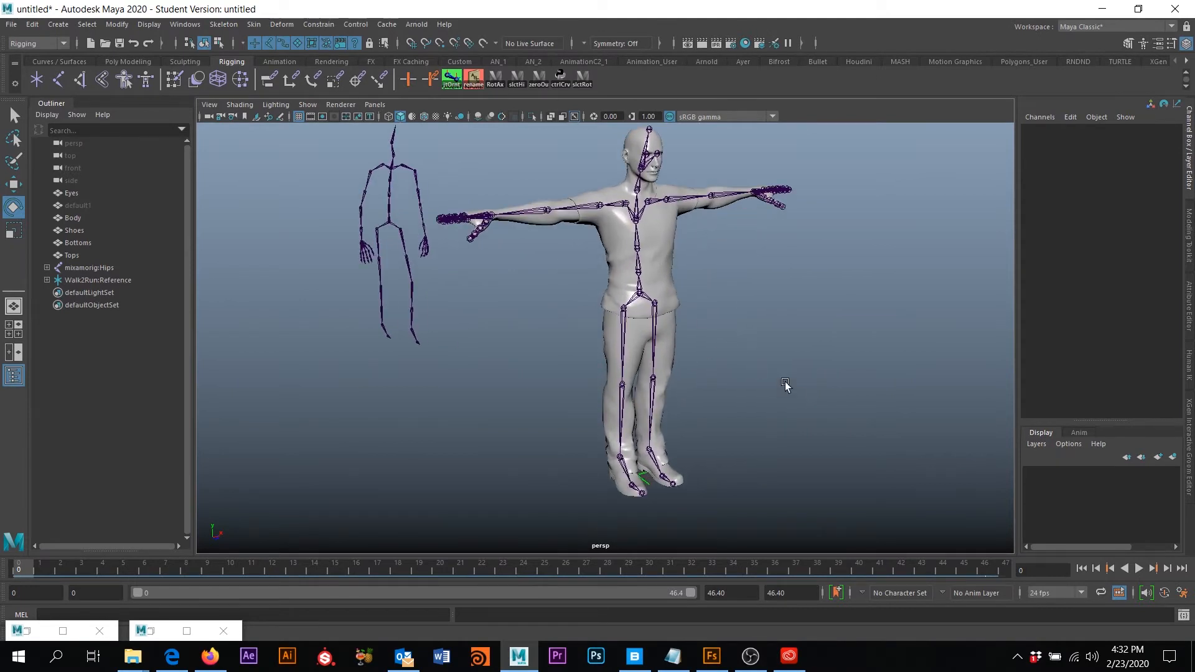
left_click(36, 44)
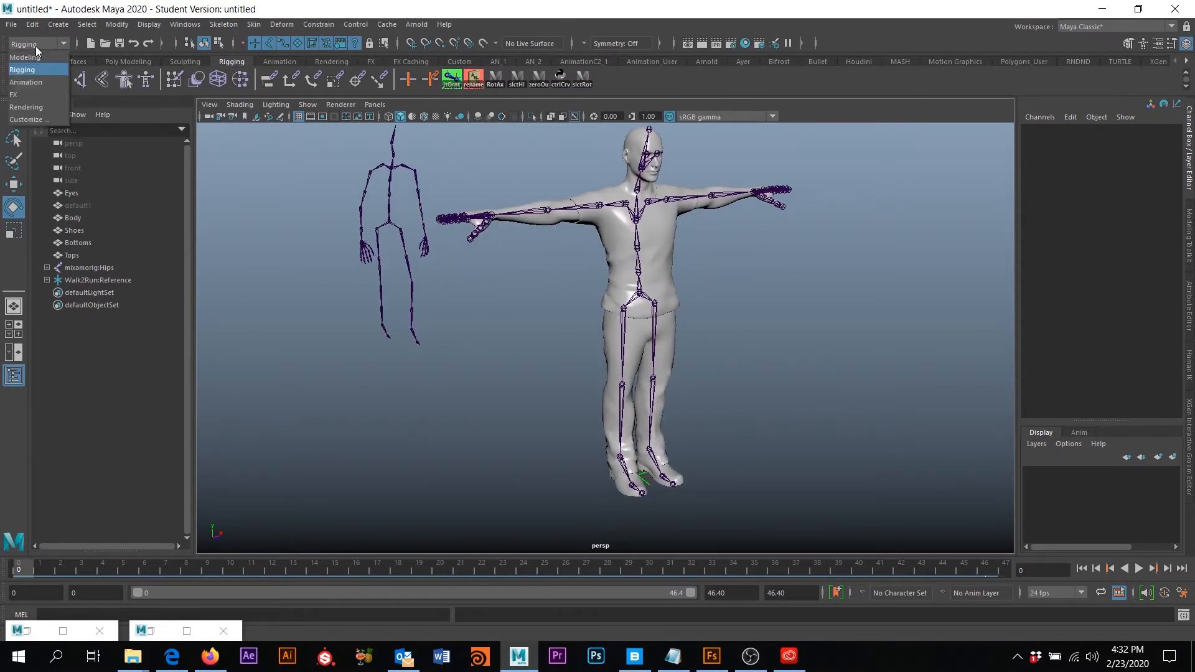
left_click(25, 71)
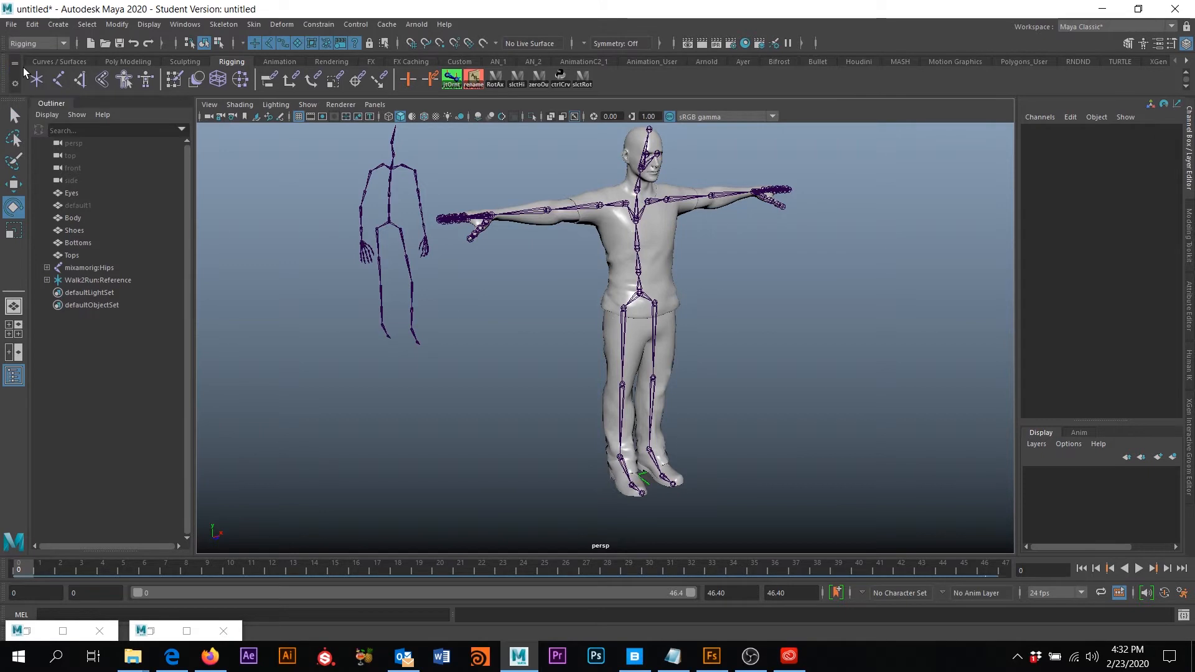
left_click(234, 26)
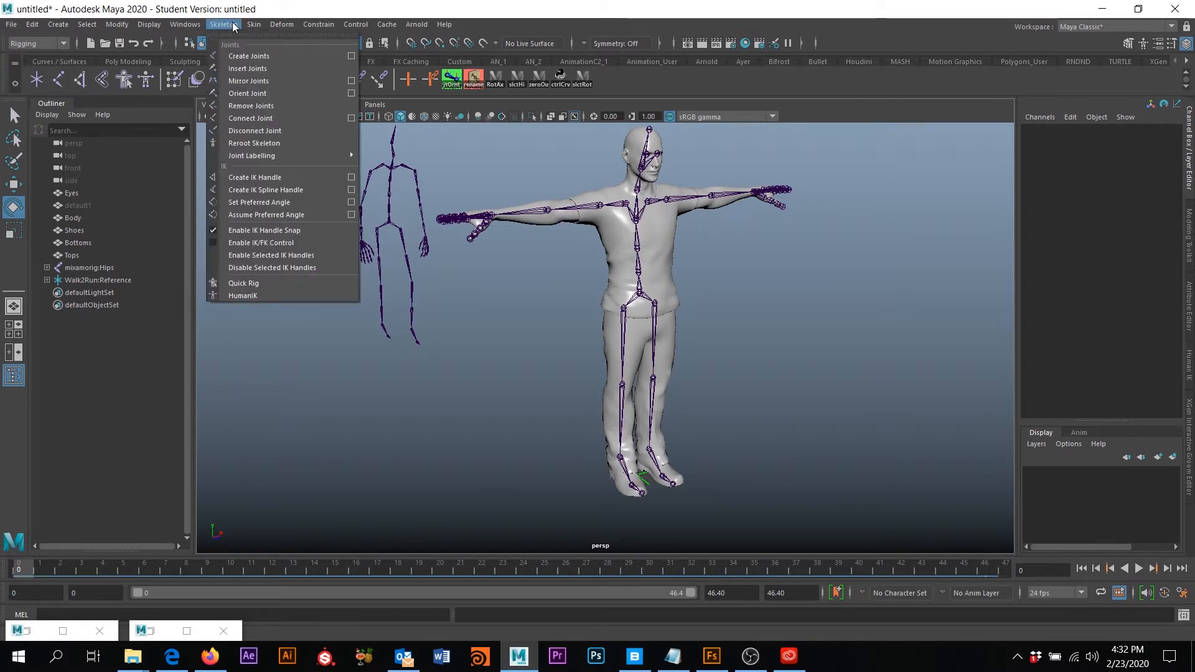
left_click(251, 295)
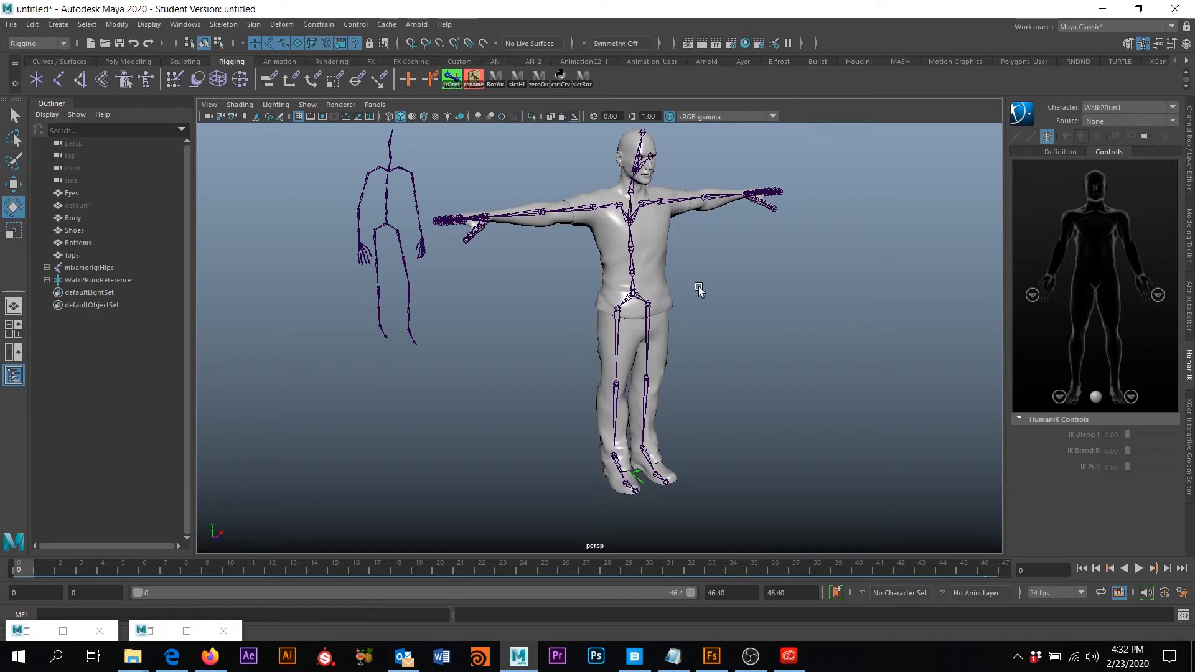
Set the HumanIK character to None and create a new character definition for the Fuse character.
middle_click_drag(698, 286, 747, 305, "alt")
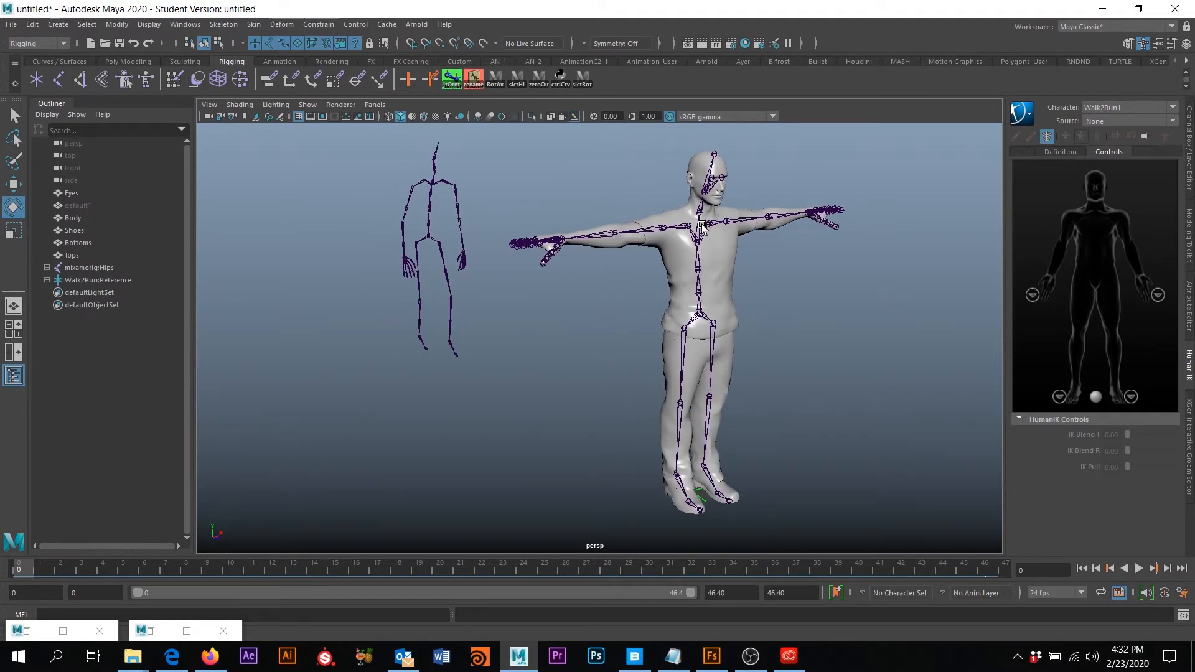
middle_click_drag(747, 250, 664, 277, "alt")
right_click_drag(664, 278, 728, 330, "alt")
middle_click_drag(728, 330, 706, 362, "alt")
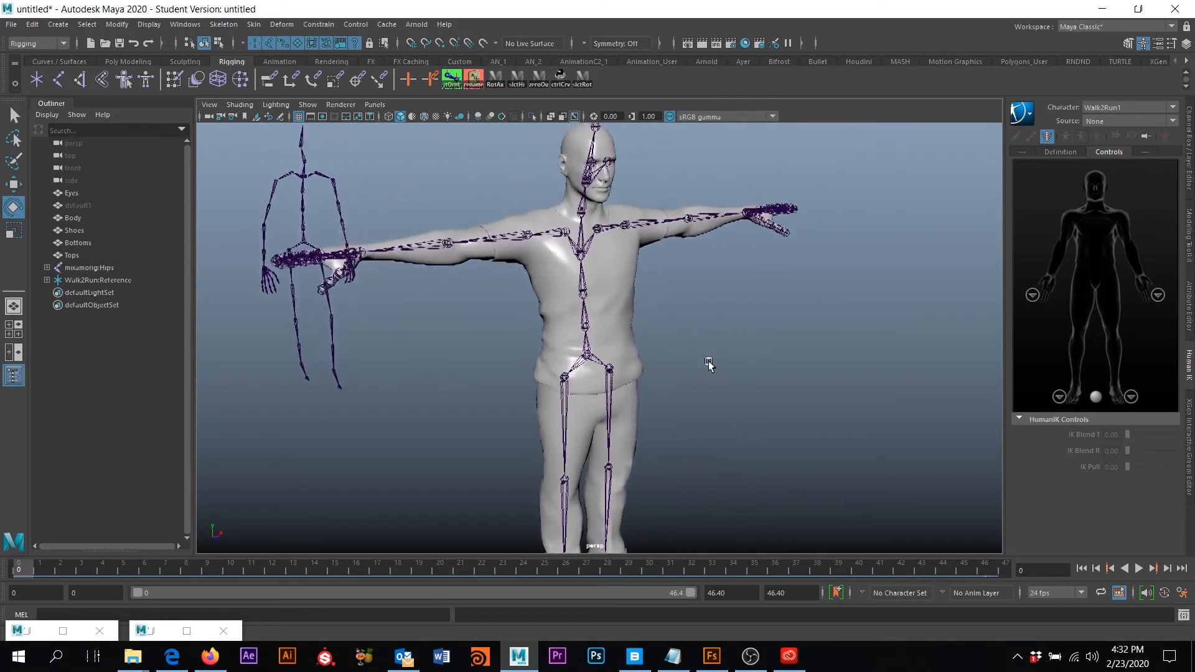
right_click_drag(707, 362, 693, 316, "alt")
middle_click_drag(693, 315, 625, 299, "alt")
left_click_drag(651, 281, 669, 310, "alt")
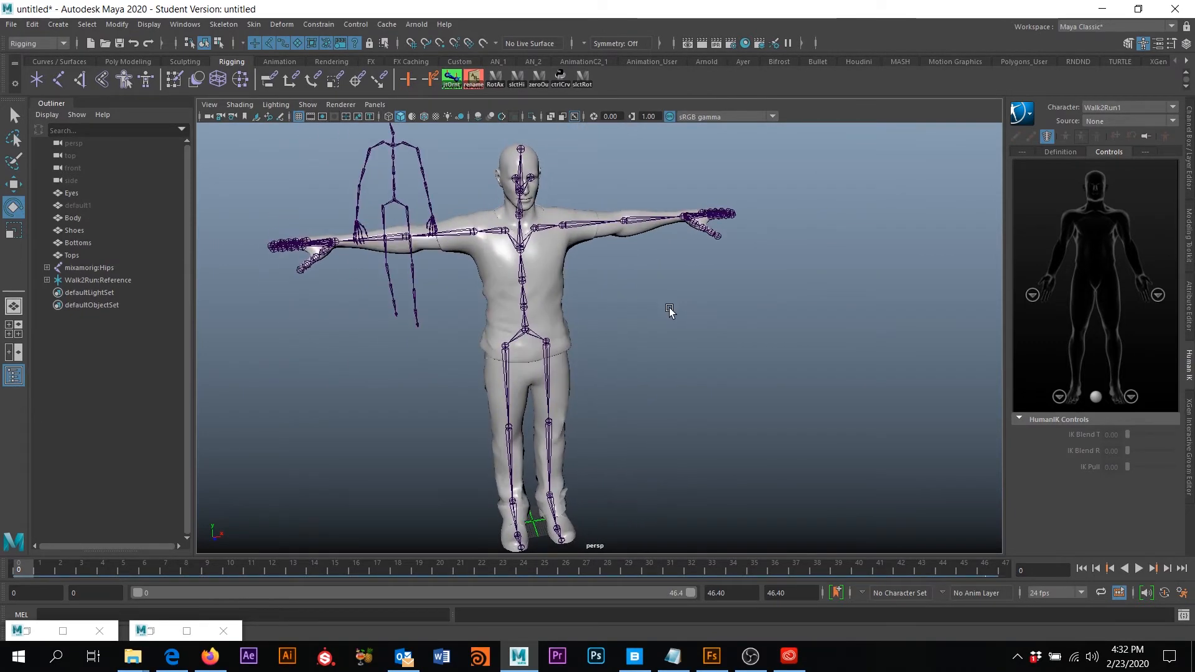
left_click(1112, 108)
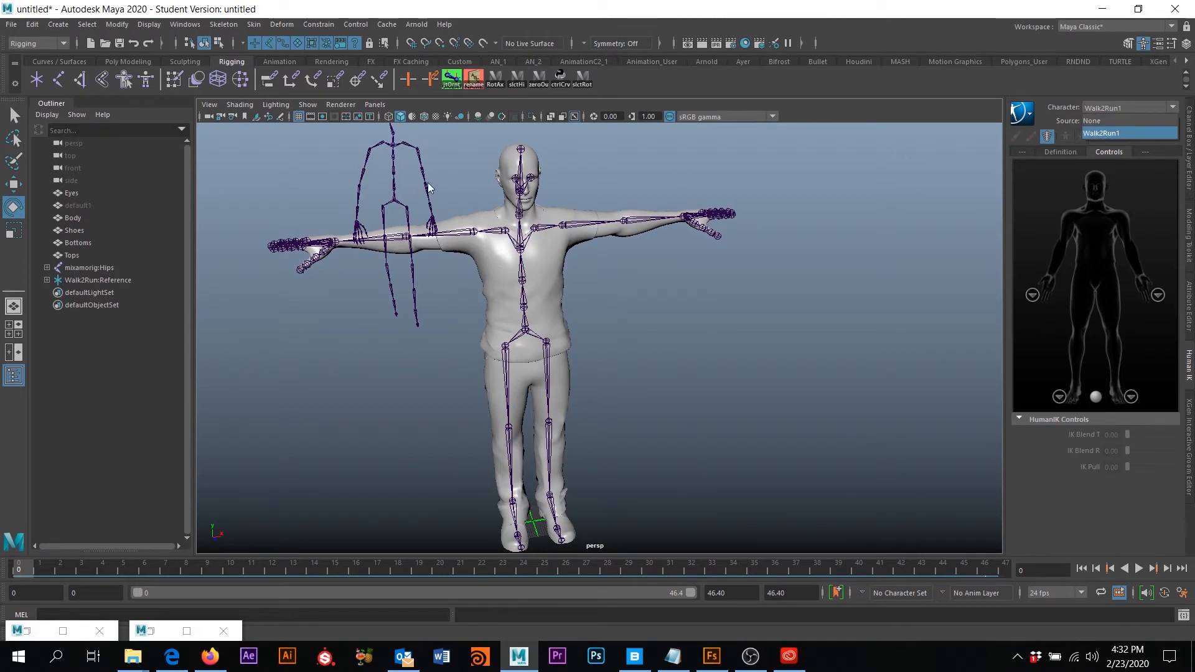
left_click(1102, 121)
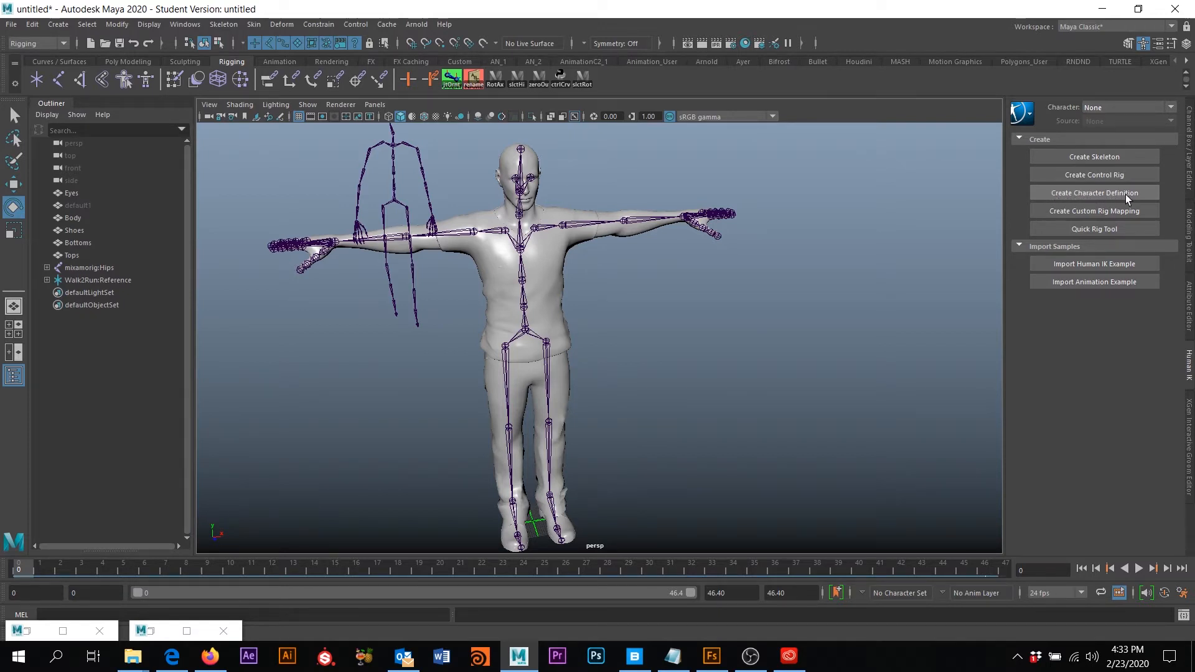
left_click(1104, 192)
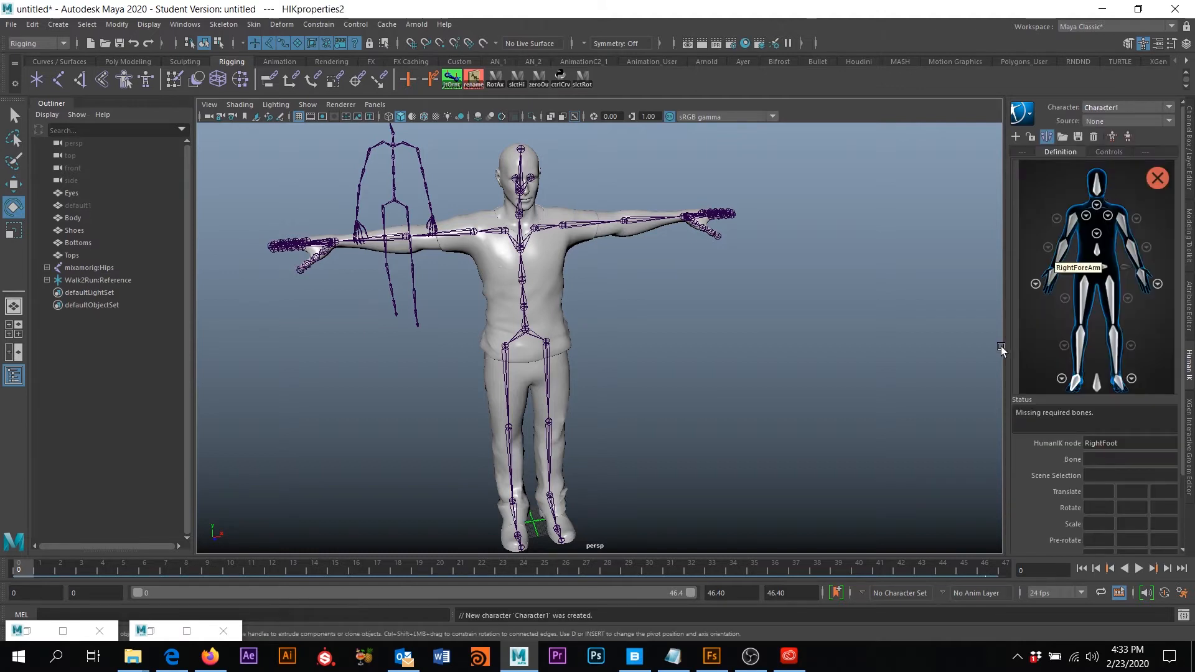
Map the HumanIK Head node to the mixamorig:Head joint using the Select tool.
left_click(13, 115)
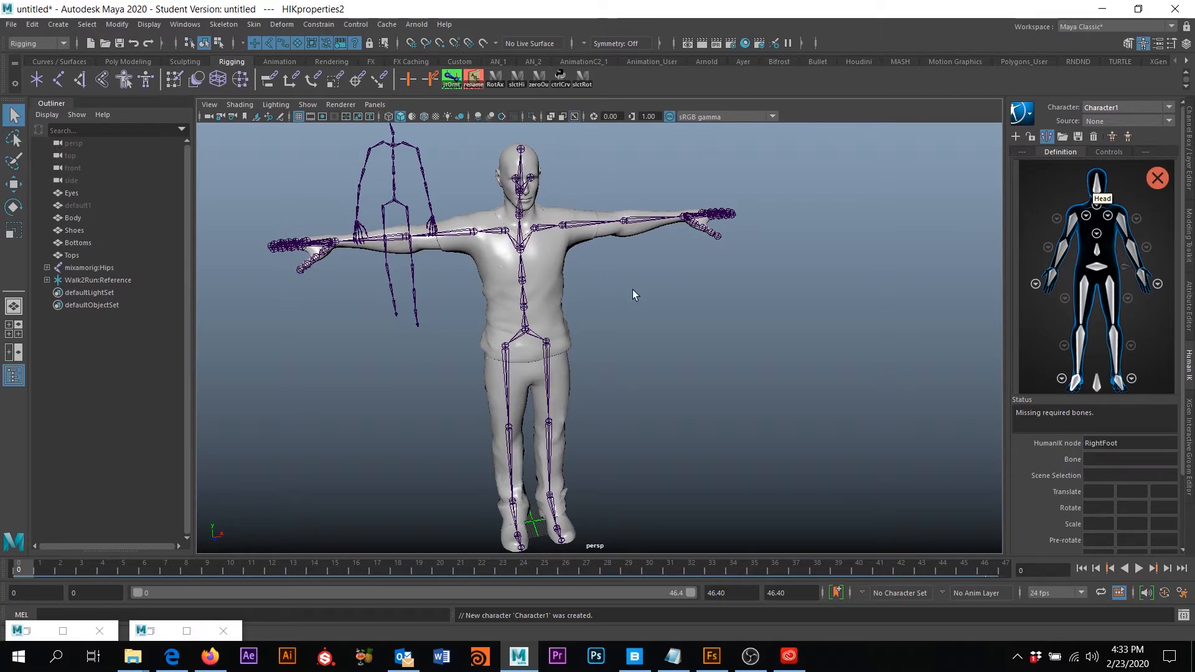
left_click_drag(603, 315, 633, 271, "alt")
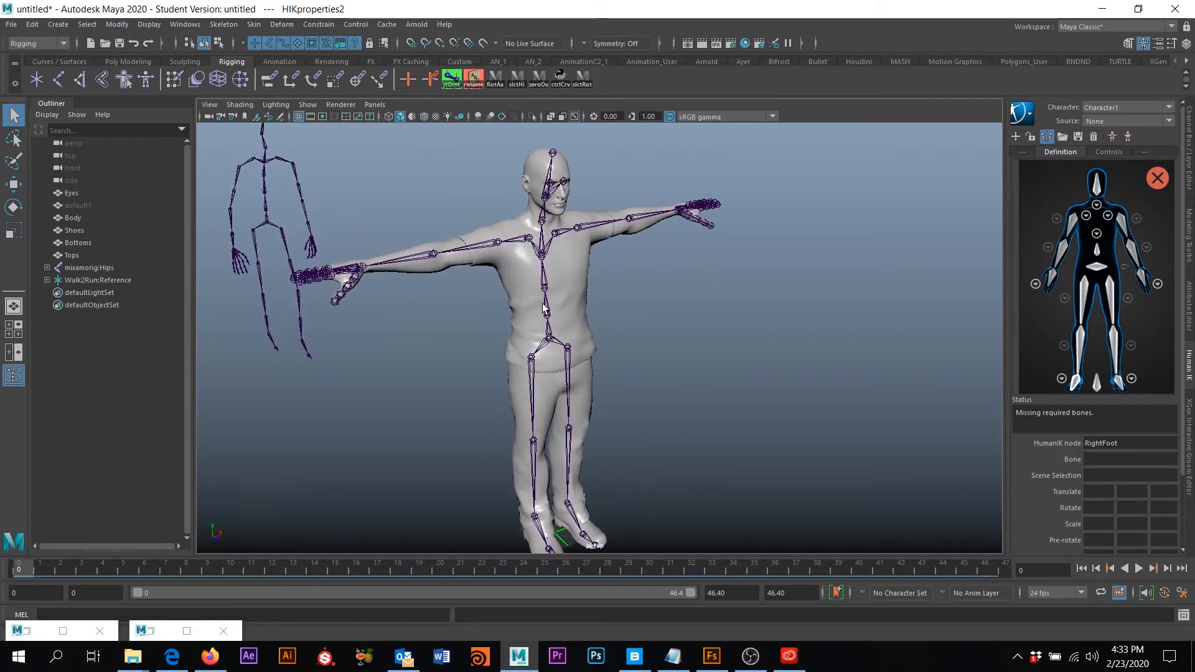
left_click(1098, 181)
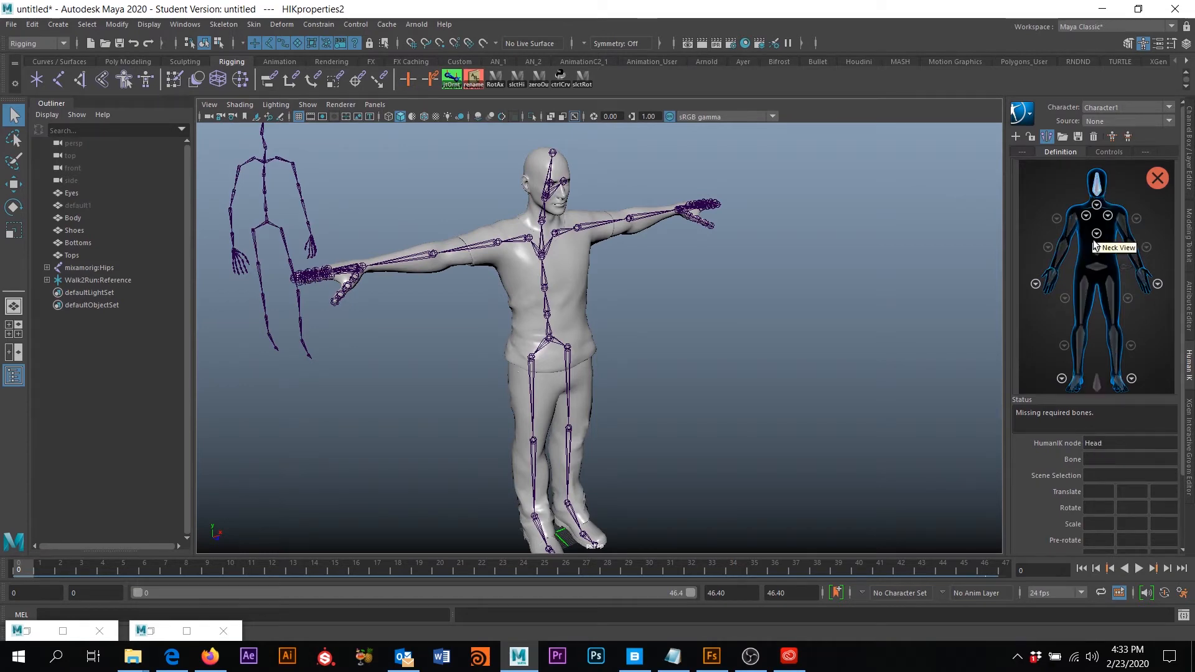
right_click_drag(778, 193, 665, 200, "alt")
left_click_drag(664, 200, 672, 204, "alt")
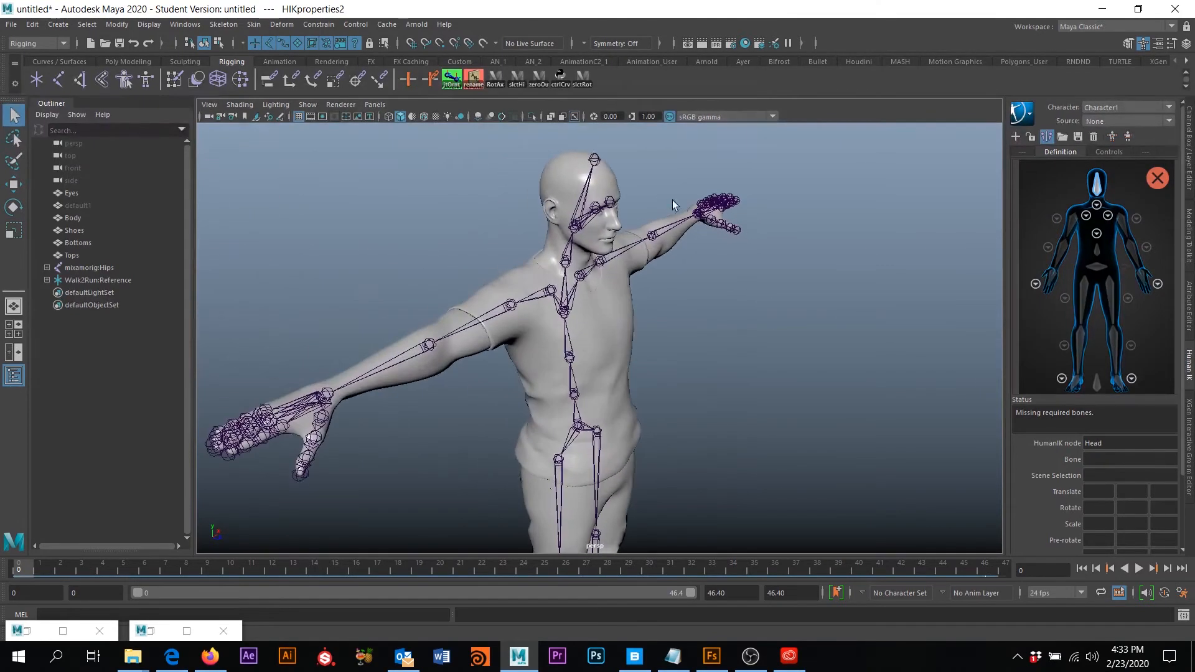
left_click(580, 206)
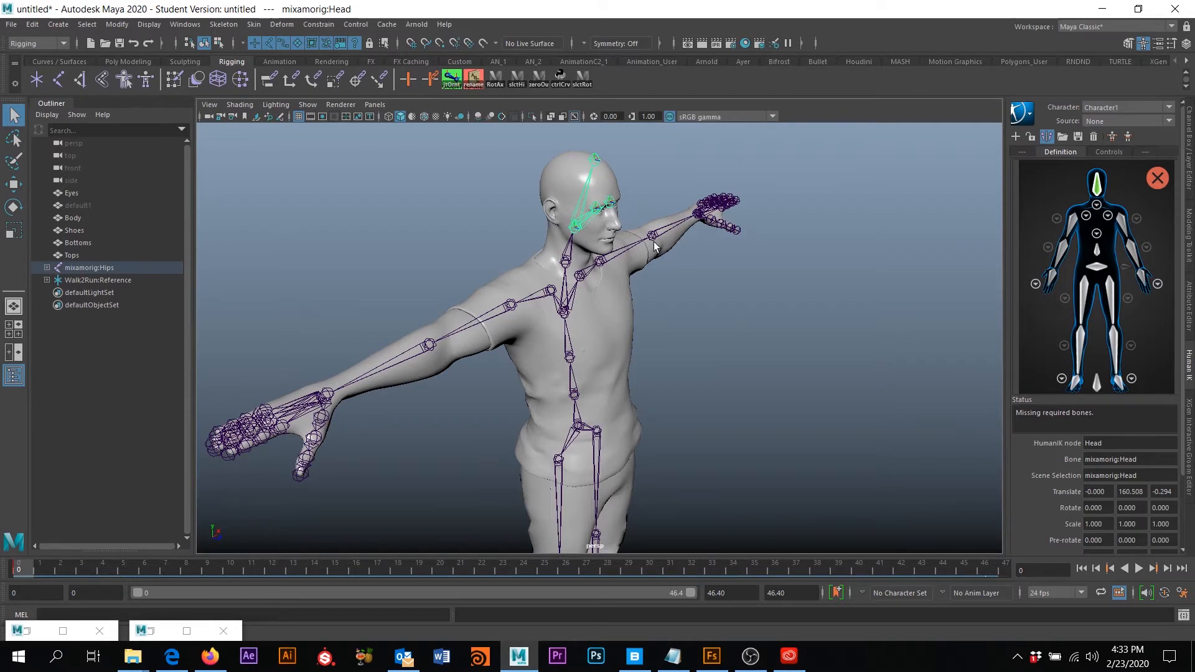
Map the HumanIK LeftArm node to the mixamorig:LeftArm joint.
left_click_drag(763, 300, 700, 293, "alt")
right_click_drag(702, 297, 934, 249, "alt")
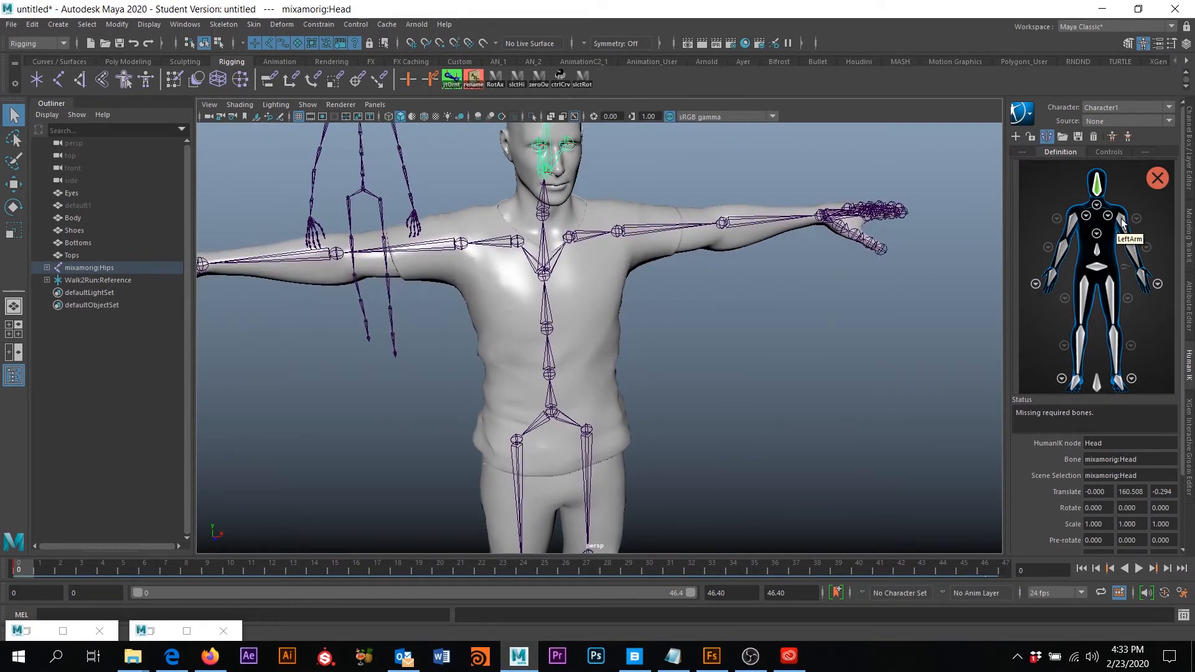
left_click(1122, 223)
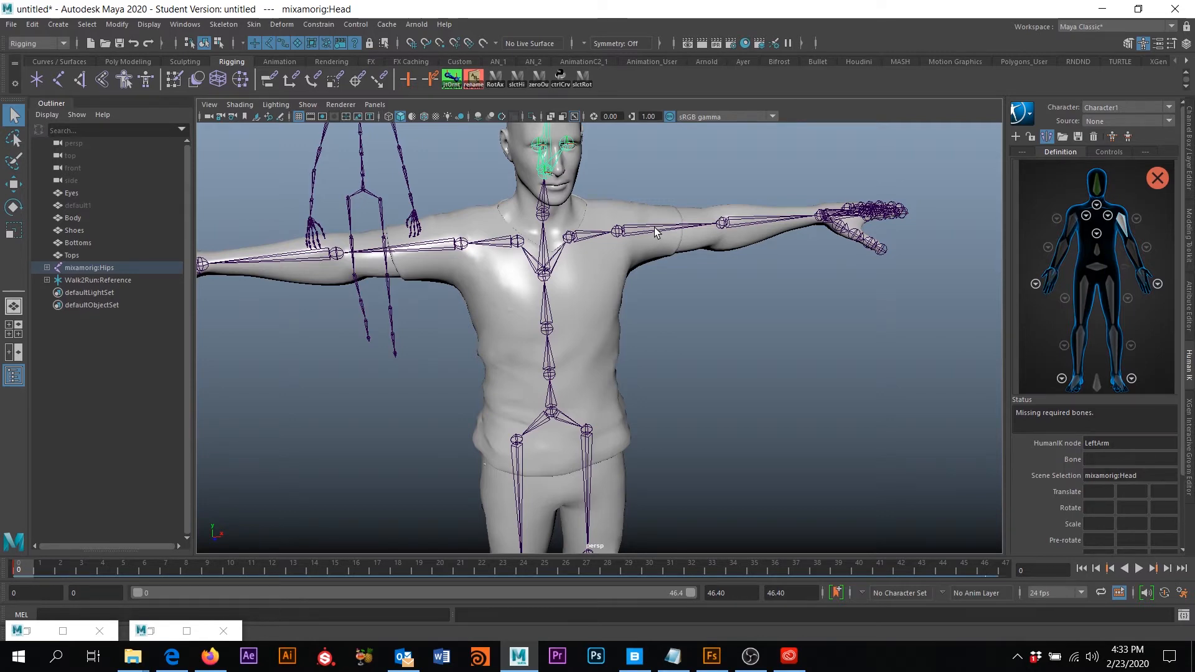
left_click_drag(682, 289, 633, 217, "alt")
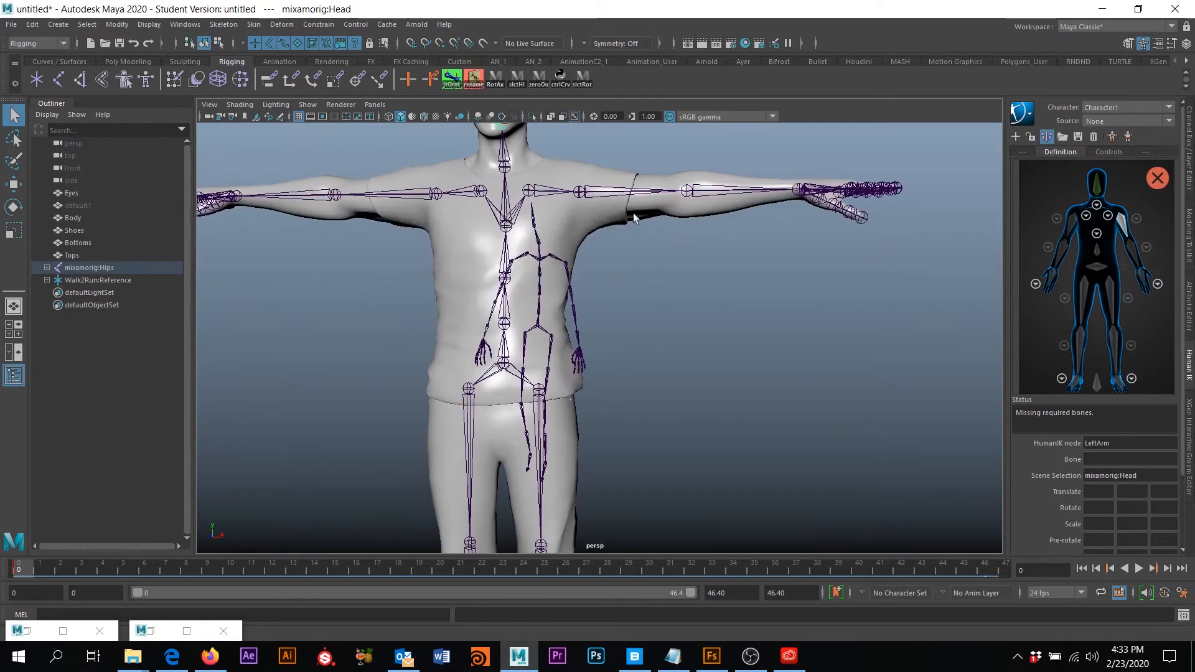
left_click(613, 198)
Map the HumanIK LeftForeArm node to the mixamorig:LeftForeArm joint.
left_click_drag(669, 286, 681, 236, "alt")
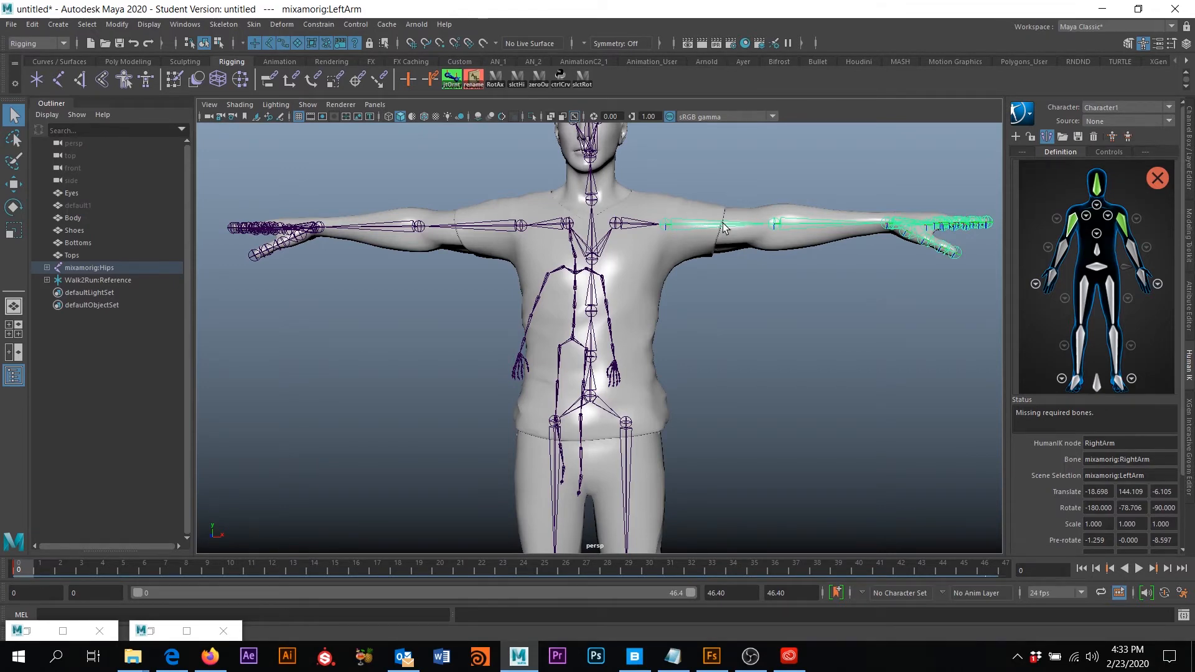
left_click_drag(768, 277, 809, 308, "alt")
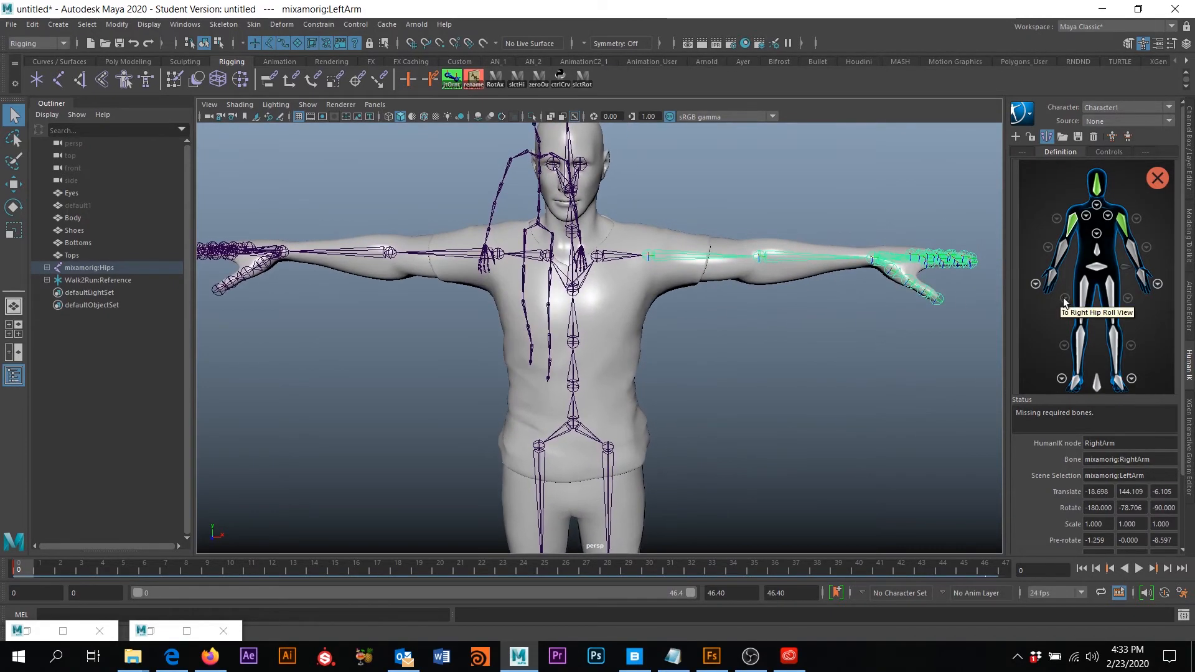
left_click(1131, 248)
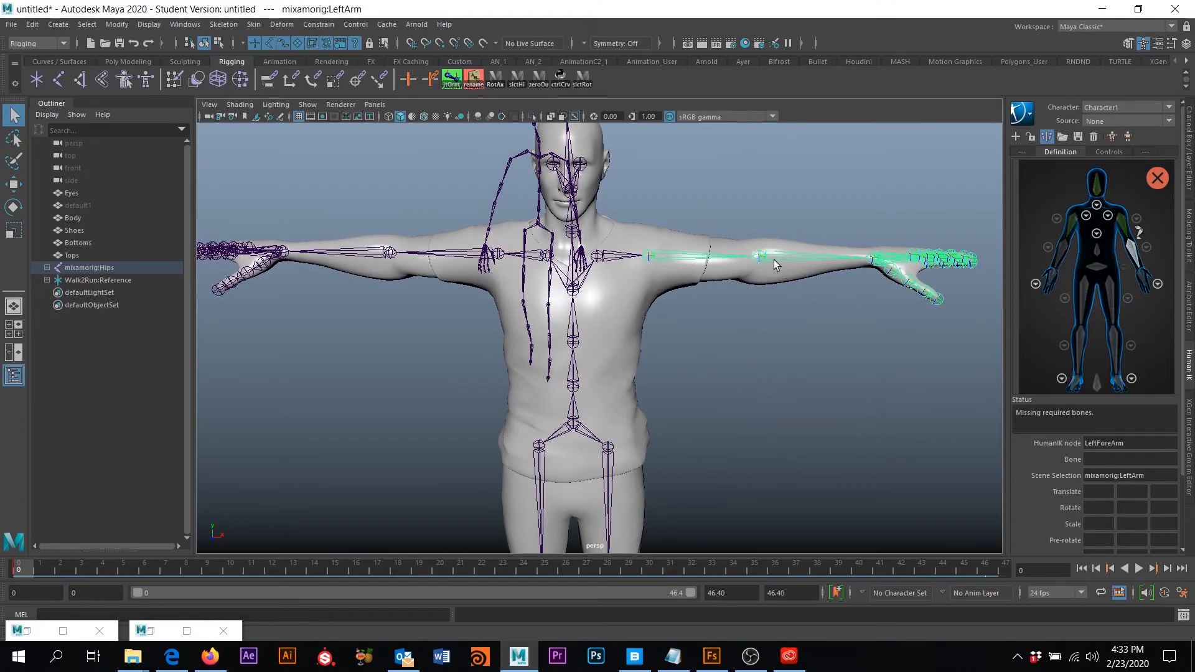
left_click(792, 256)
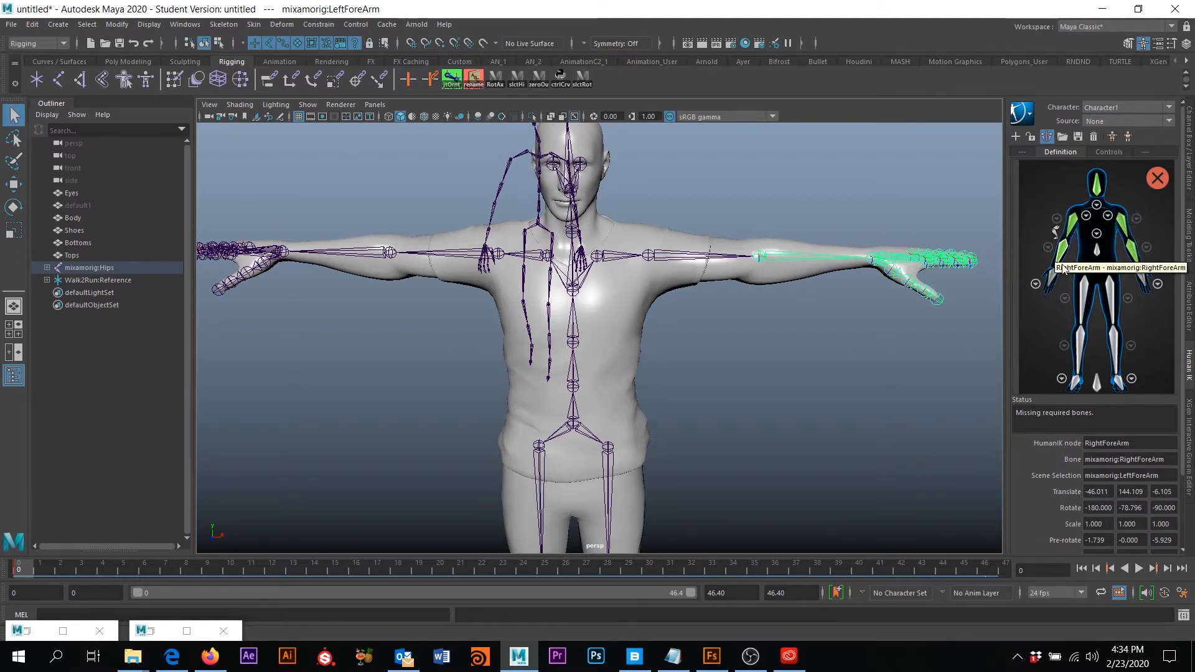
Map the HumanIK LeftHand node to the mixamorig:LeftHand joint at the character's left wrist.
left_click_drag(970, 309, 929, 363, "alt")
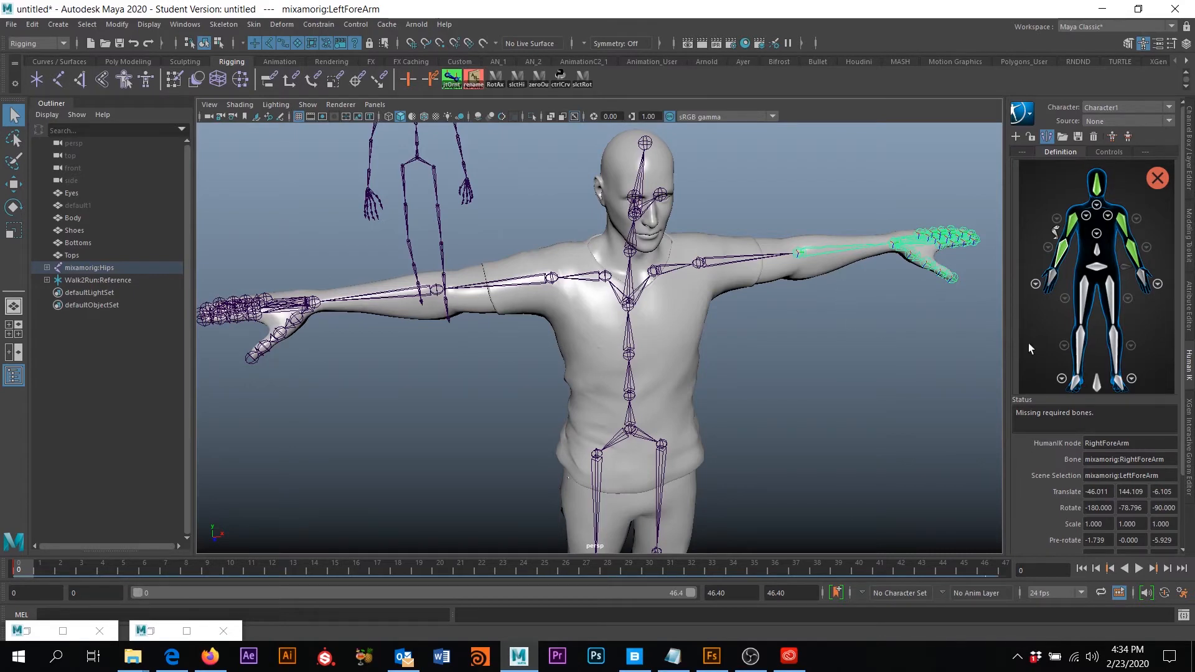
left_click_drag(938, 330, 820, 238, "alt")
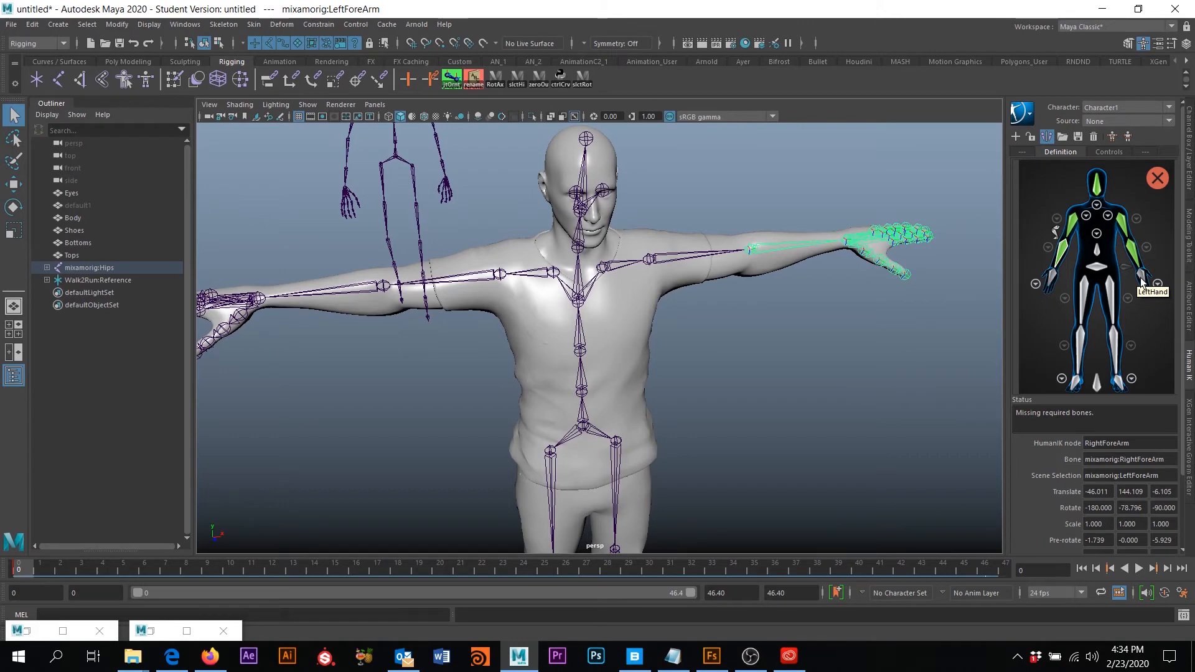
left_click_drag(927, 268, 827, 320, "alt")
middle_click_drag(970, 277, 899, 248, "alt")
right_click_drag(899, 248, 937, 255, "alt")
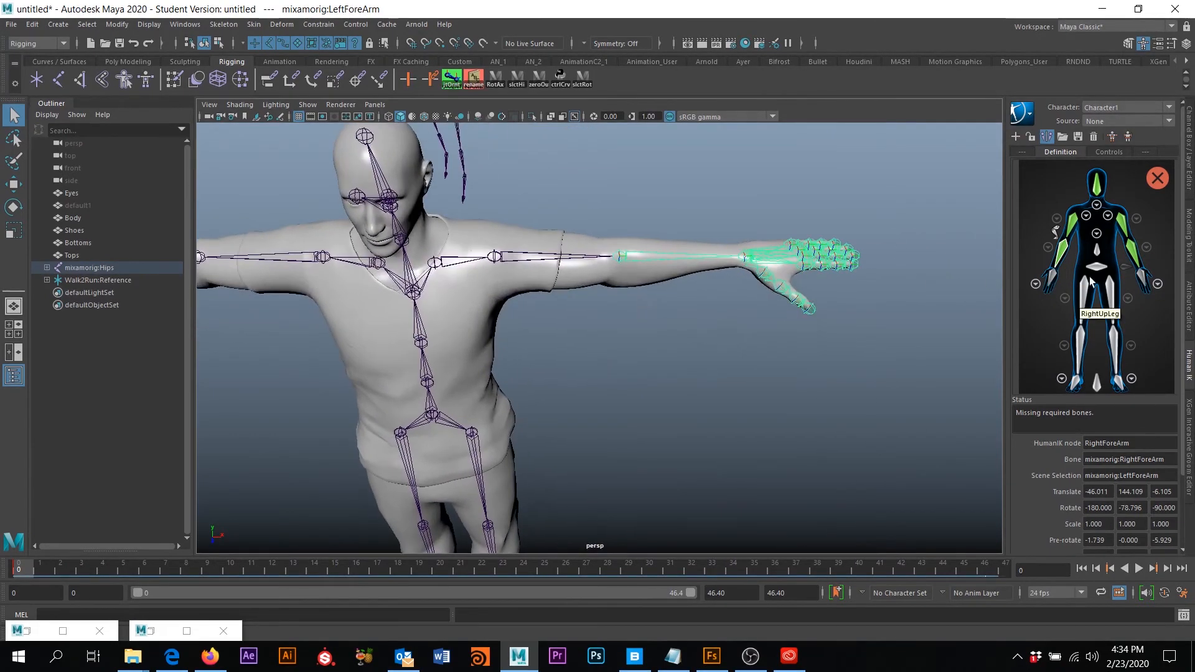
left_click(1143, 278)
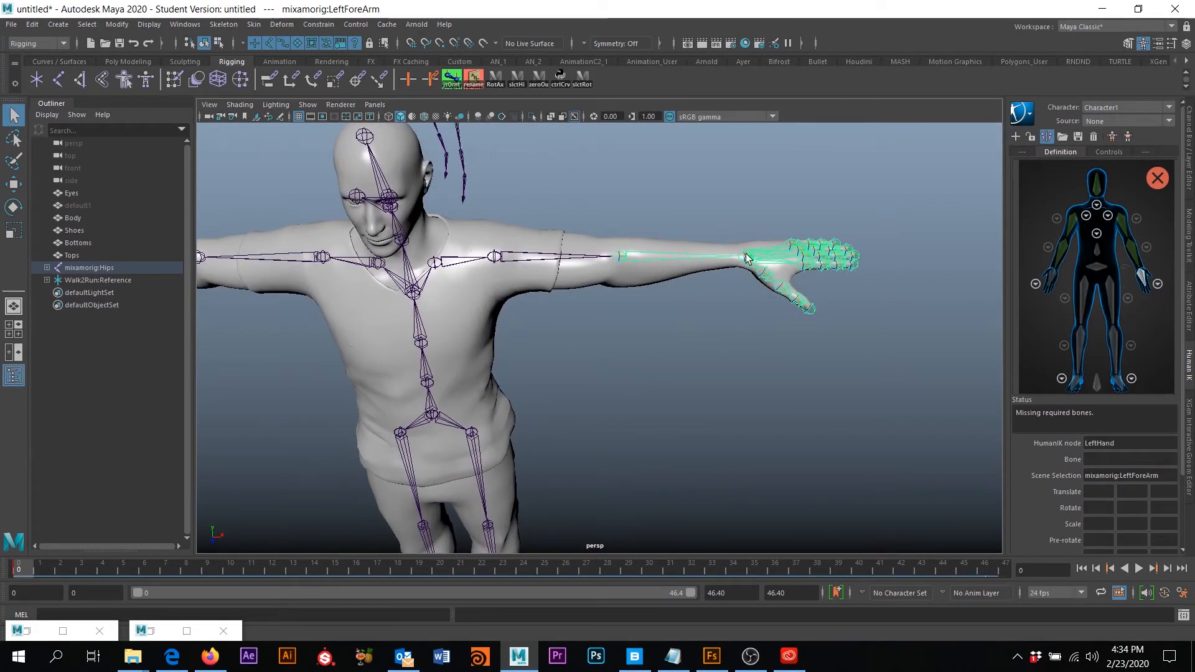
left_click(741, 259)
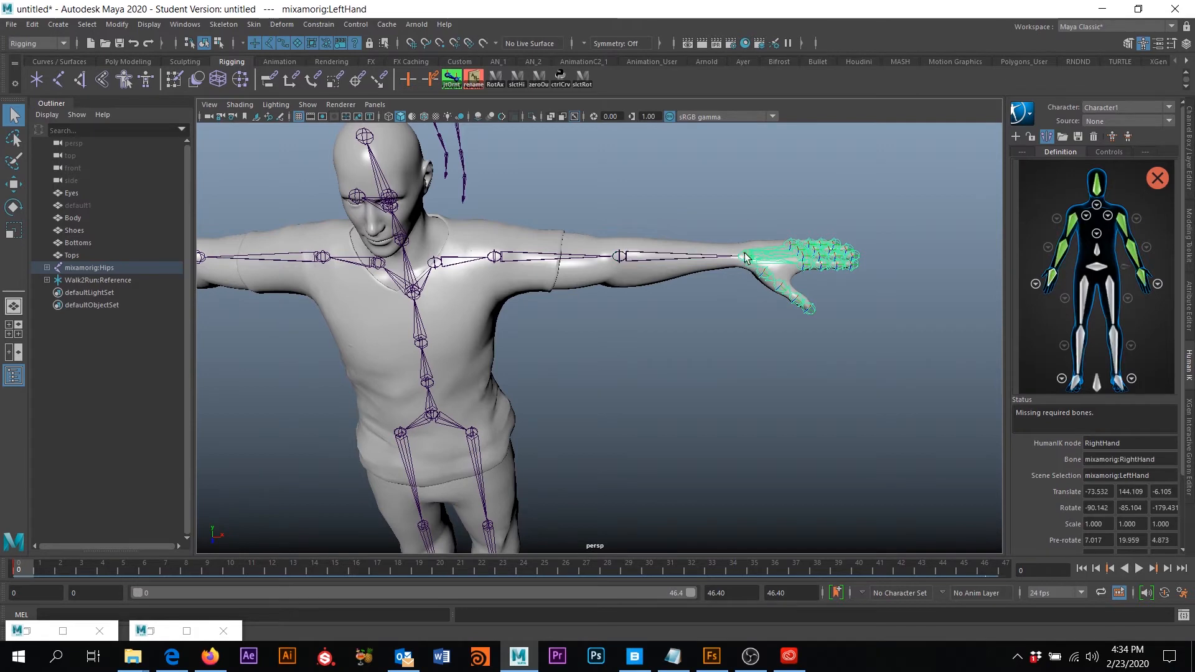
Map the HumanIK Spine node to the mixamorig:Spine joint and the Hips node to mixamorig:Hips.
left_click_drag(745, 258, 728, 214, "alt")
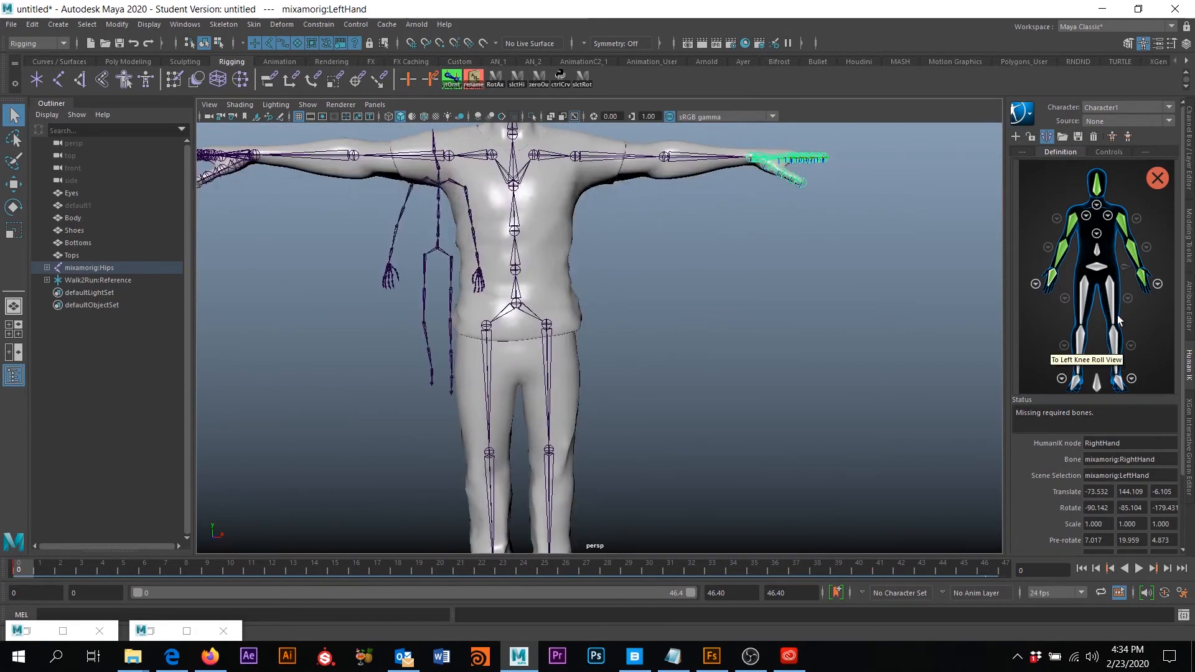
left_click(1097, 251)
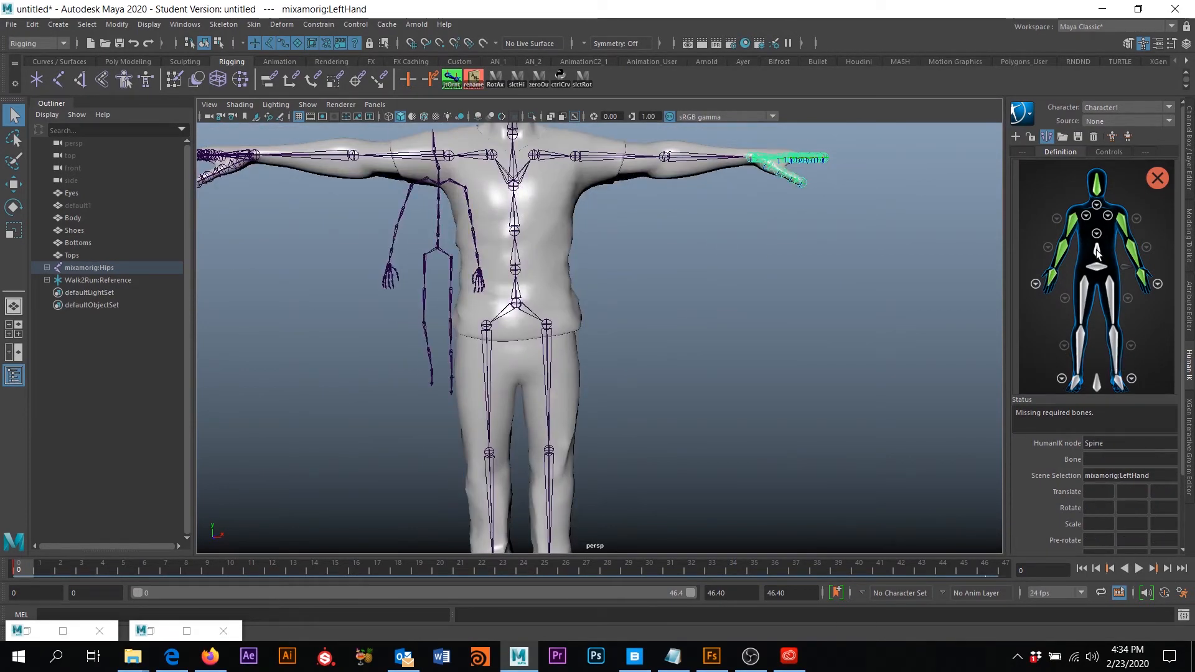
left_click(516, 255)
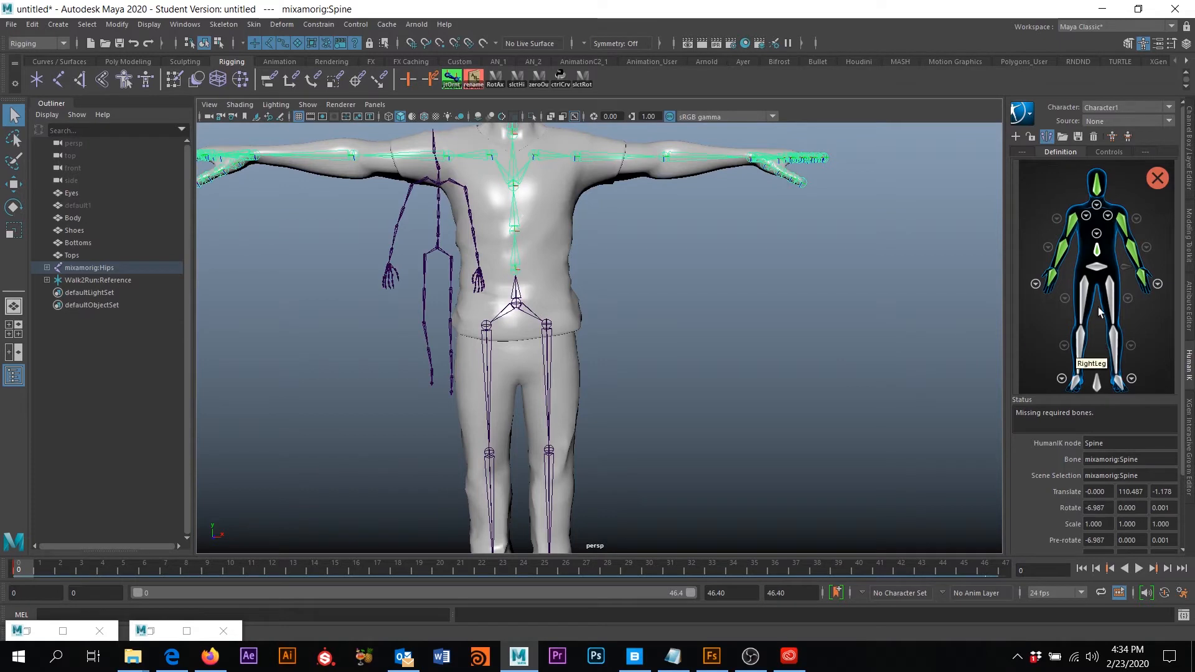
left_click(1094, 269)
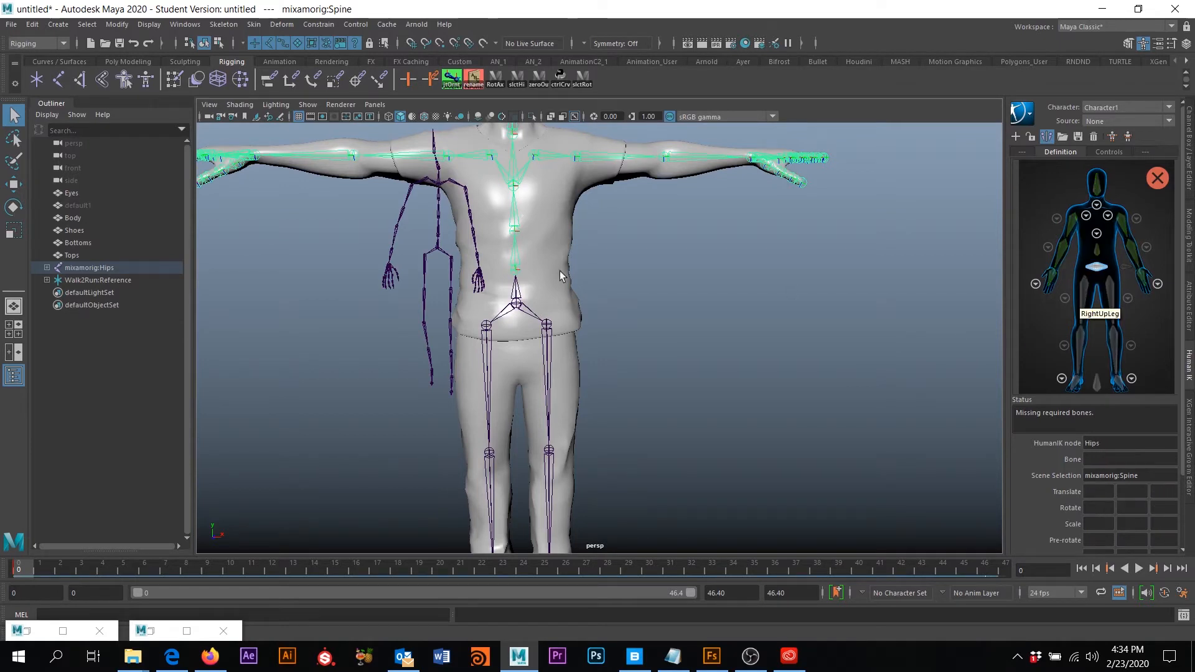
left_click(517, 304)
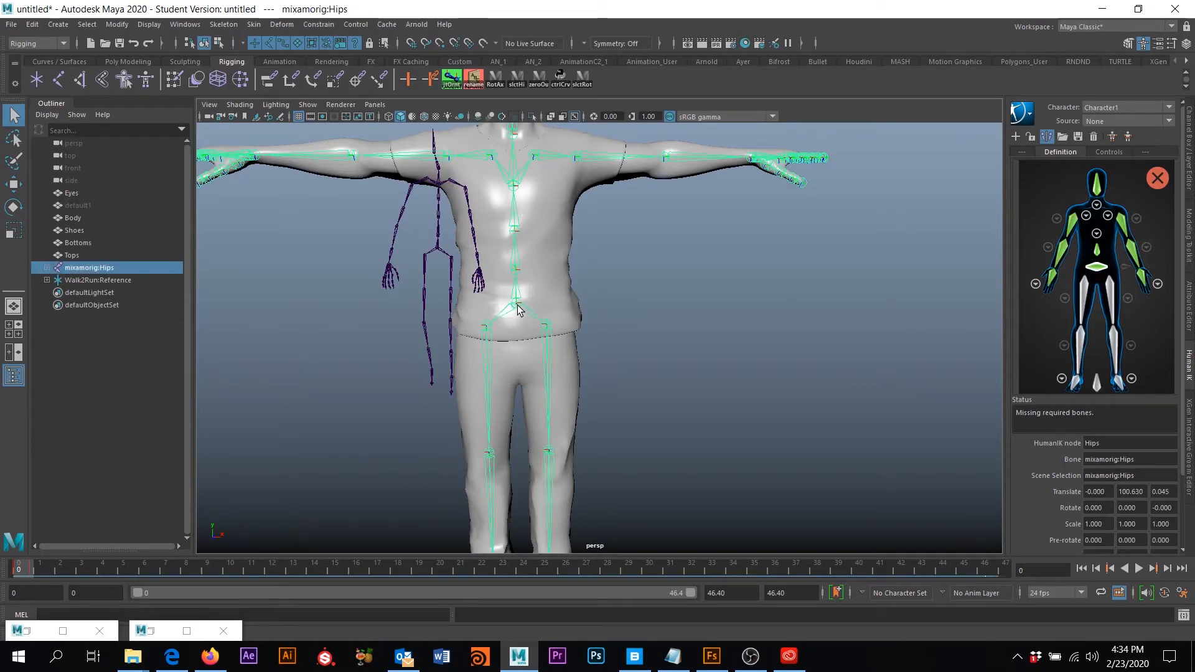
Map the HumanIK LeftUpLeg and LeftLeg nodes to the mixamorig:LeftUpLeg and mixamorig:LeftLeg joints.
left_click(1111, 297)
left_click(550, 368)
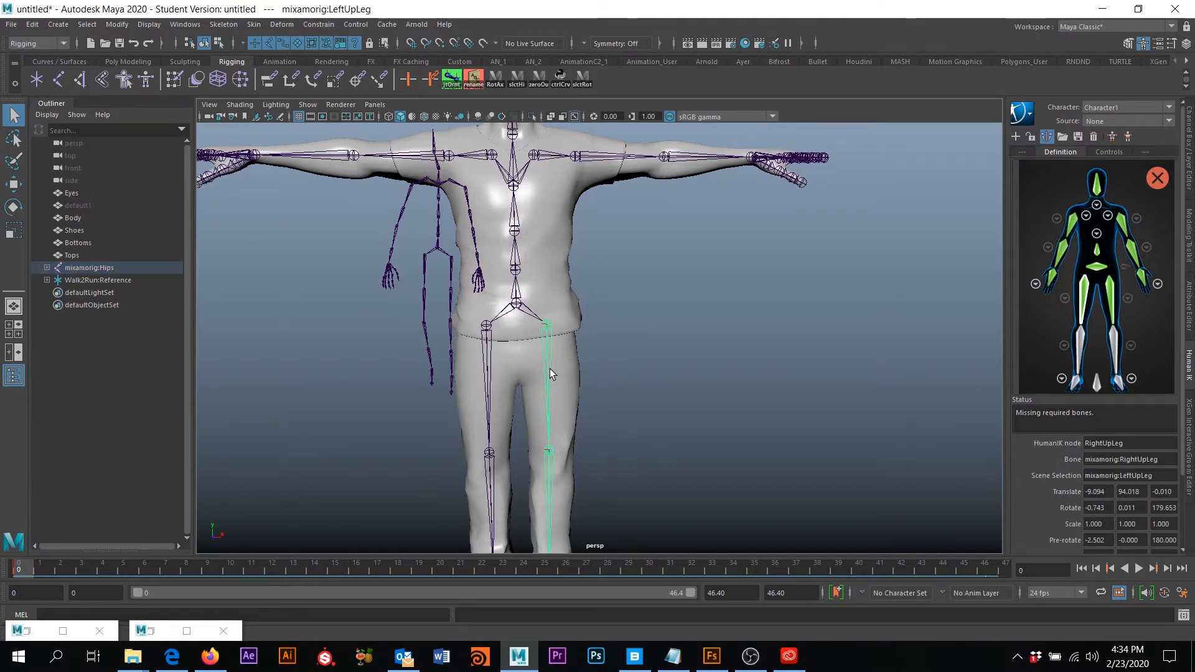
key("f")
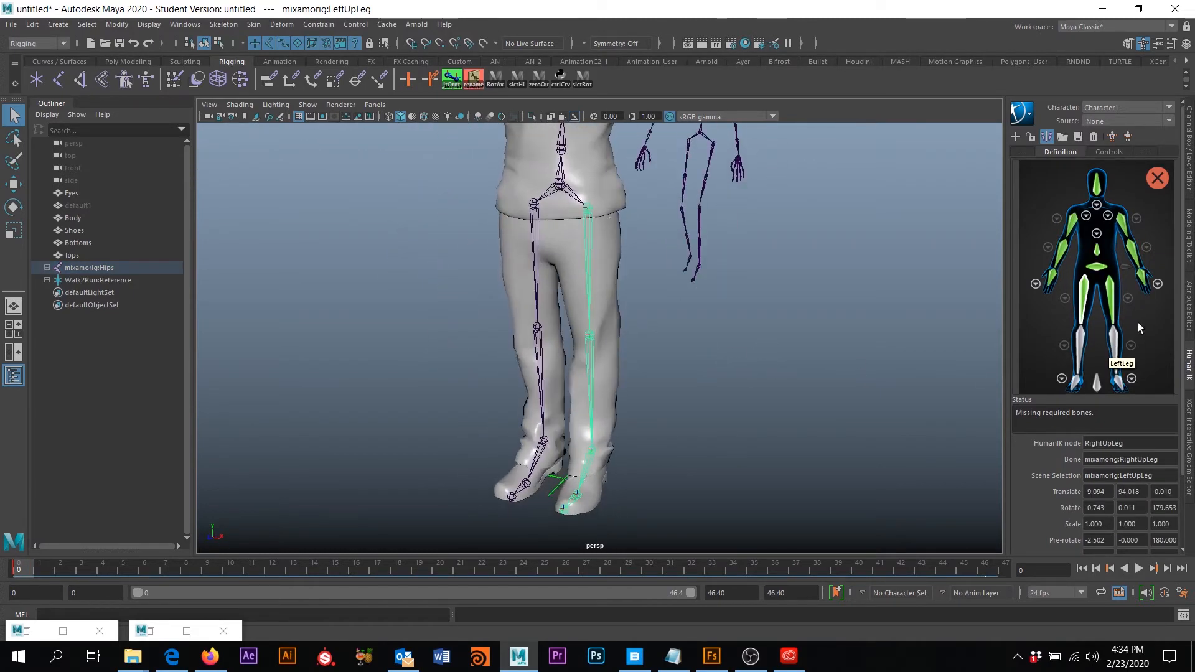
left_click(1115, 353)
left_click(592, 386)
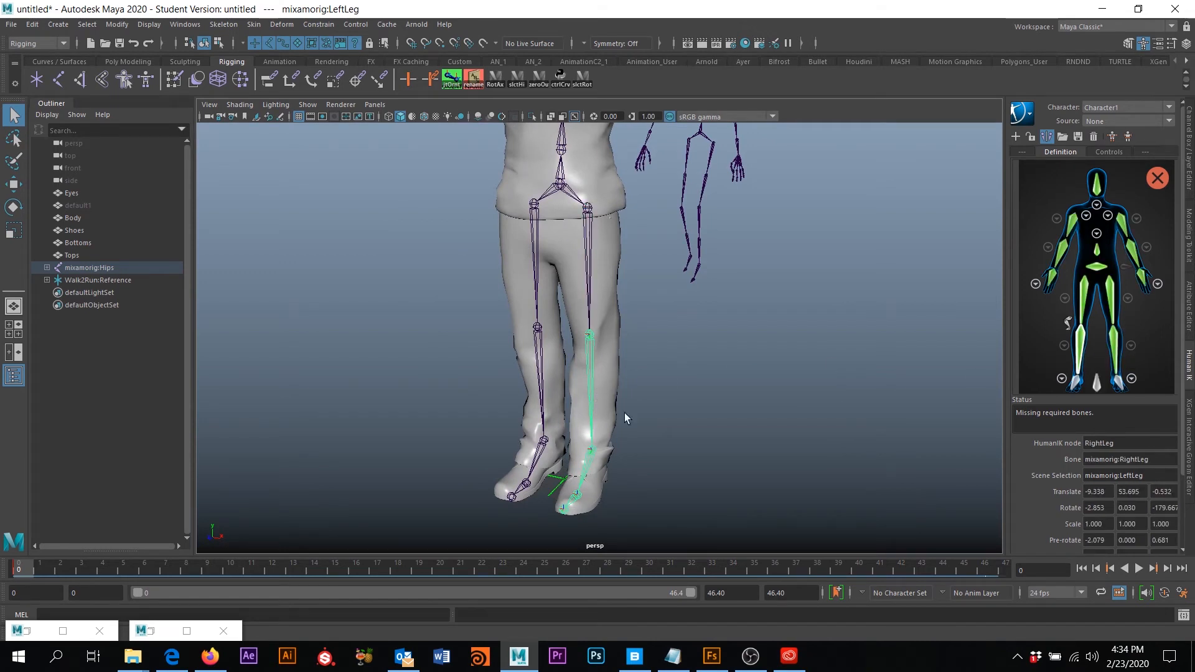
Map the HumanIK LeftFoot node to the mixamorig:LeftFoot joint at the character's left ankle.
left_click(1122, 384)
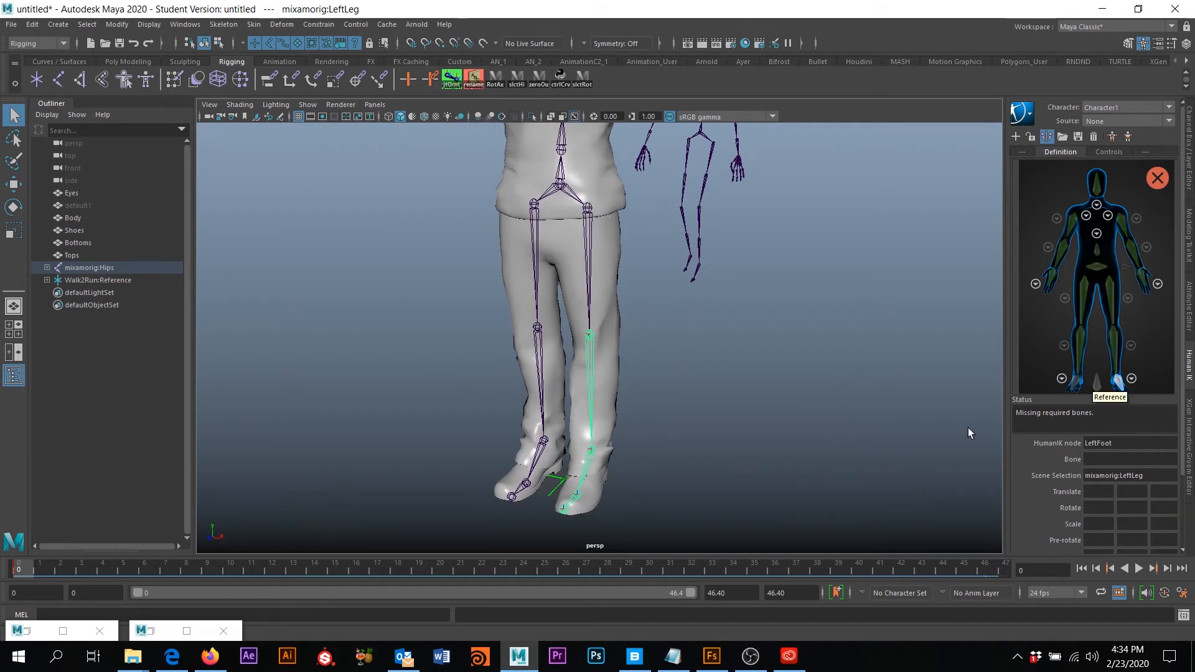
left_click_drag(583, 472, 752, 461, "alt")
left_click(592, 460)
middle_click_drag(751, 460, 753, 554, "alt")
scroll(753, 473, "down", 5)
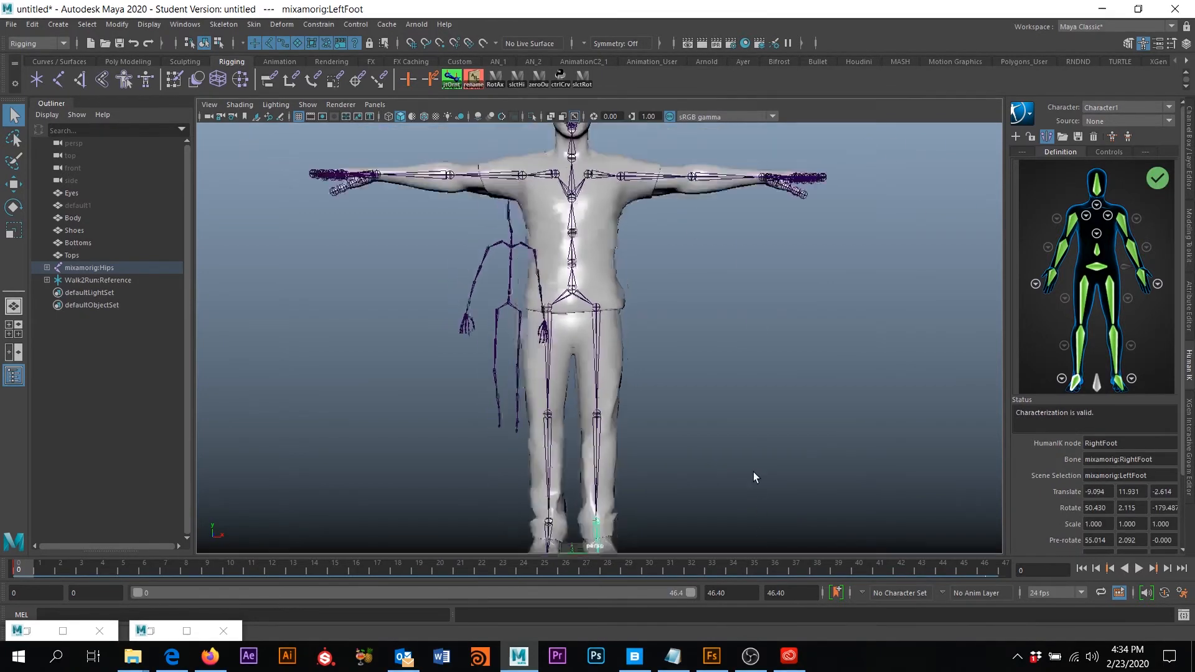
left_click_drag(790, 433, 805, 474, "alt")
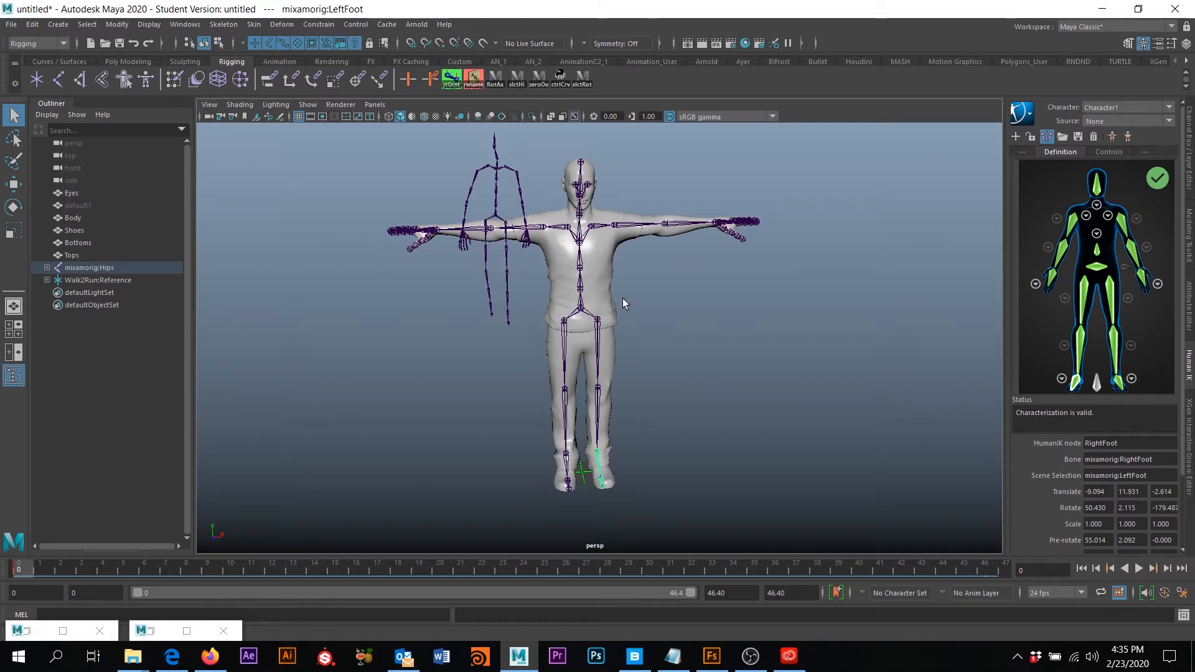
Set the active HumanIK character to None.
left_click_drag(458, 331, 716, 381, "alt")
scroll(491, 270, "up", 1)
scroll(595, 299, "up", 2)
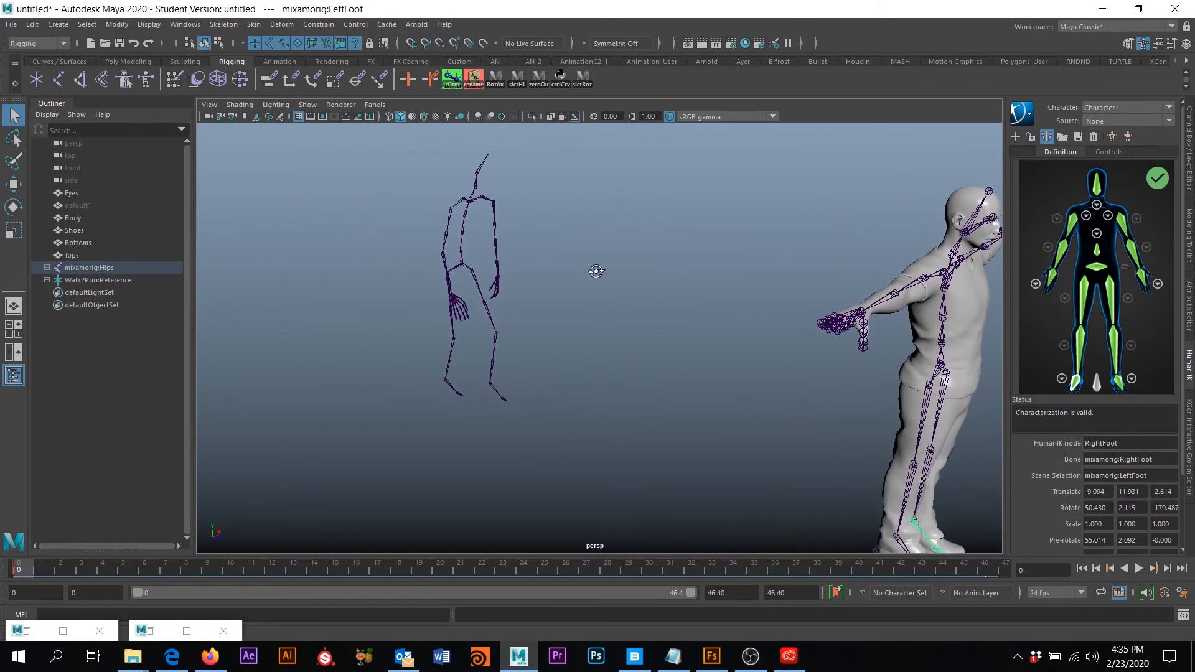
scroll(560, 245, "up", 2)
middle_click_drag(615, 253, 620, 283, "alt")
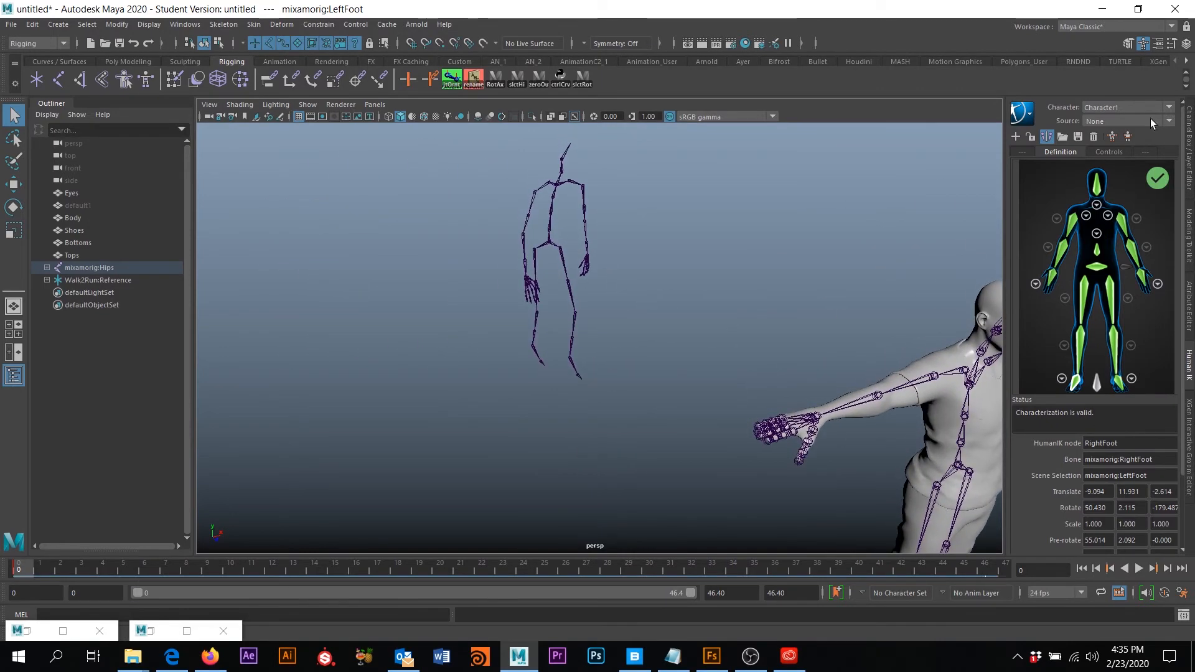
left_click(1142, 109)
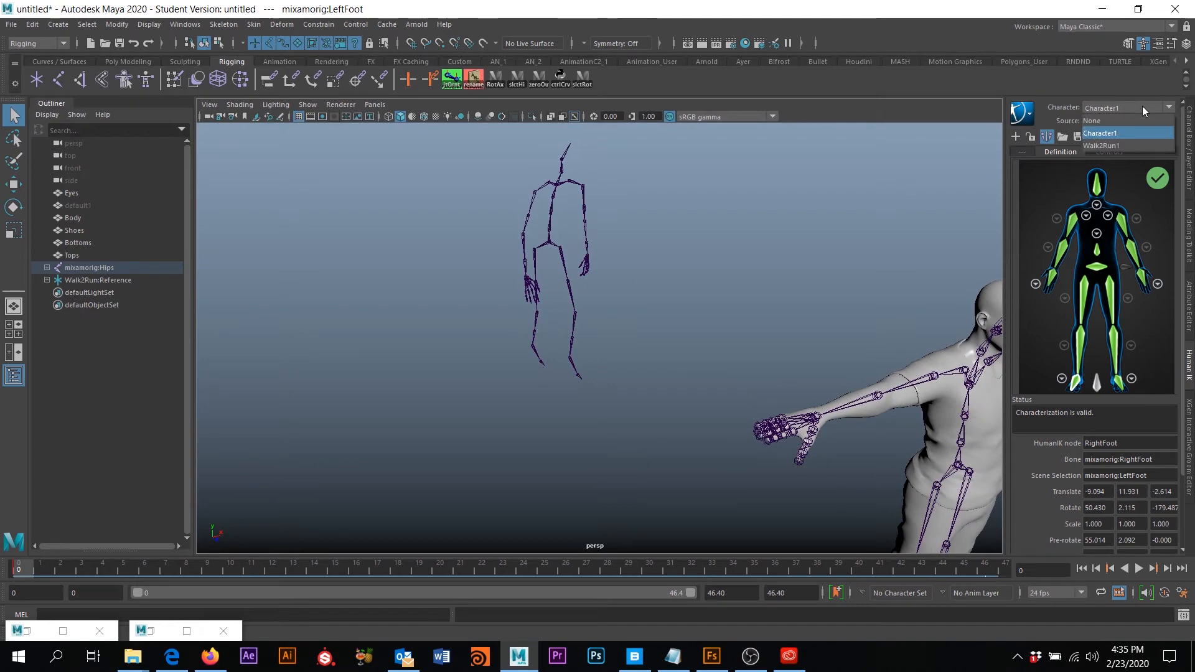
left_click(1092, 121)
Select the Walk2Run:Hips root joint of the motion capture skeleton.
left_click_drag(740, 241, 567, 323, "alt")
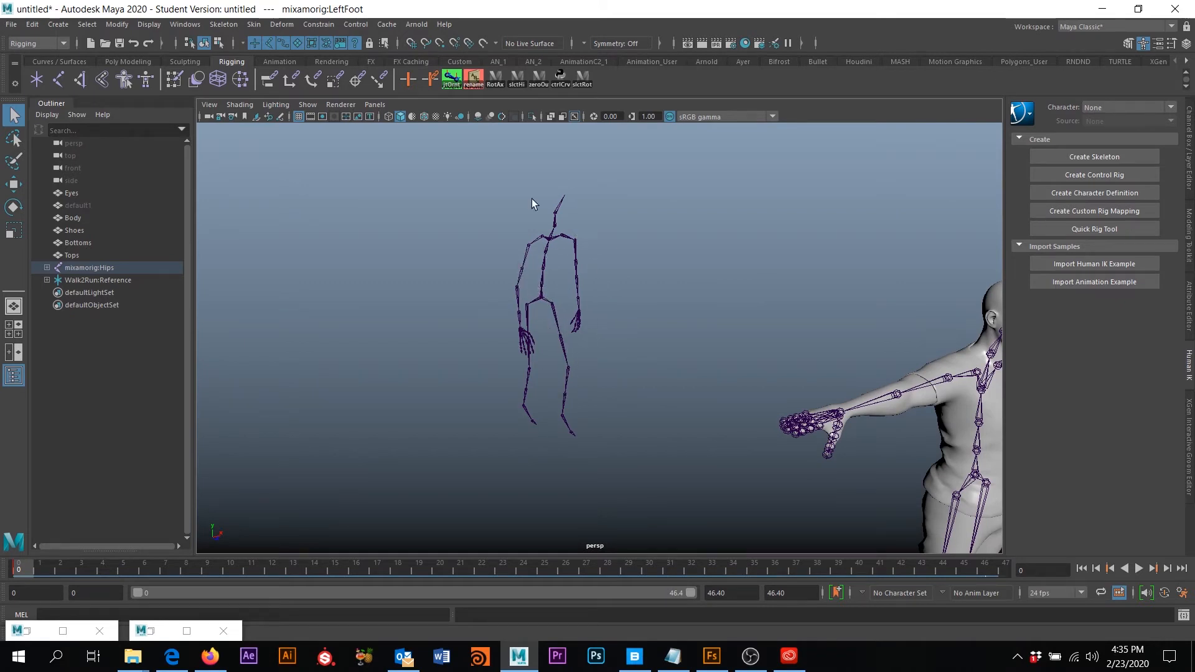
left_click_drag(634, 268, 669, 290, "alt")
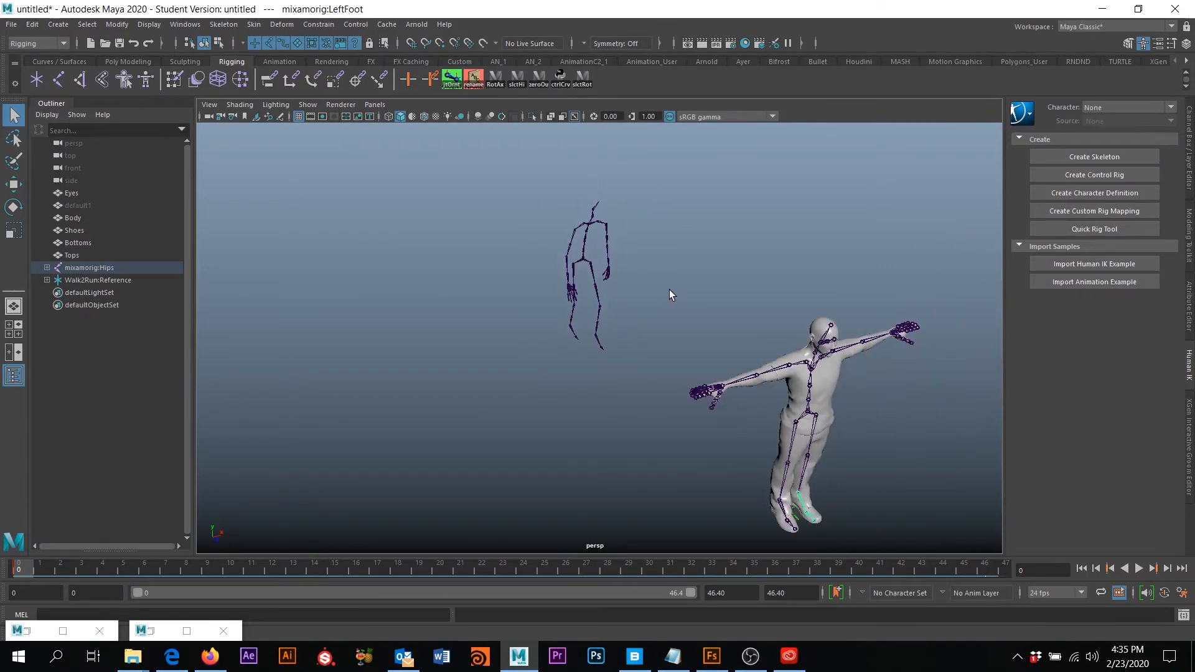
left_click_drag(644, 237, 669, 292, "alt")
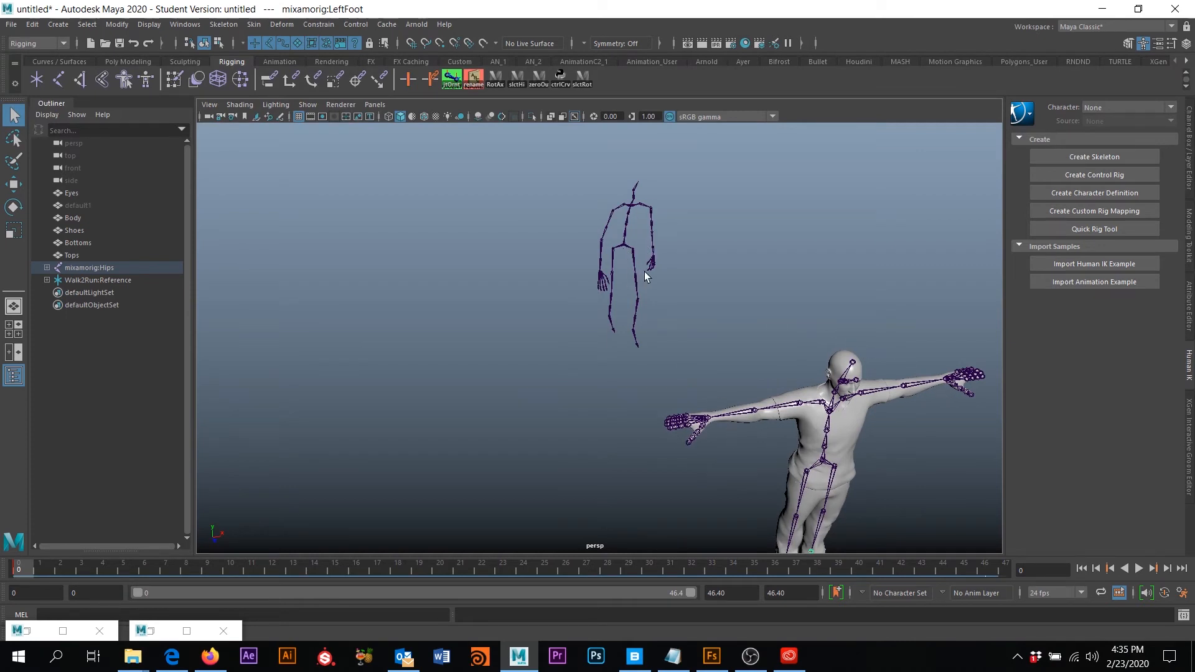
scroll(641, 267, "up", 6)
scroll(632, 267, "up", 3)
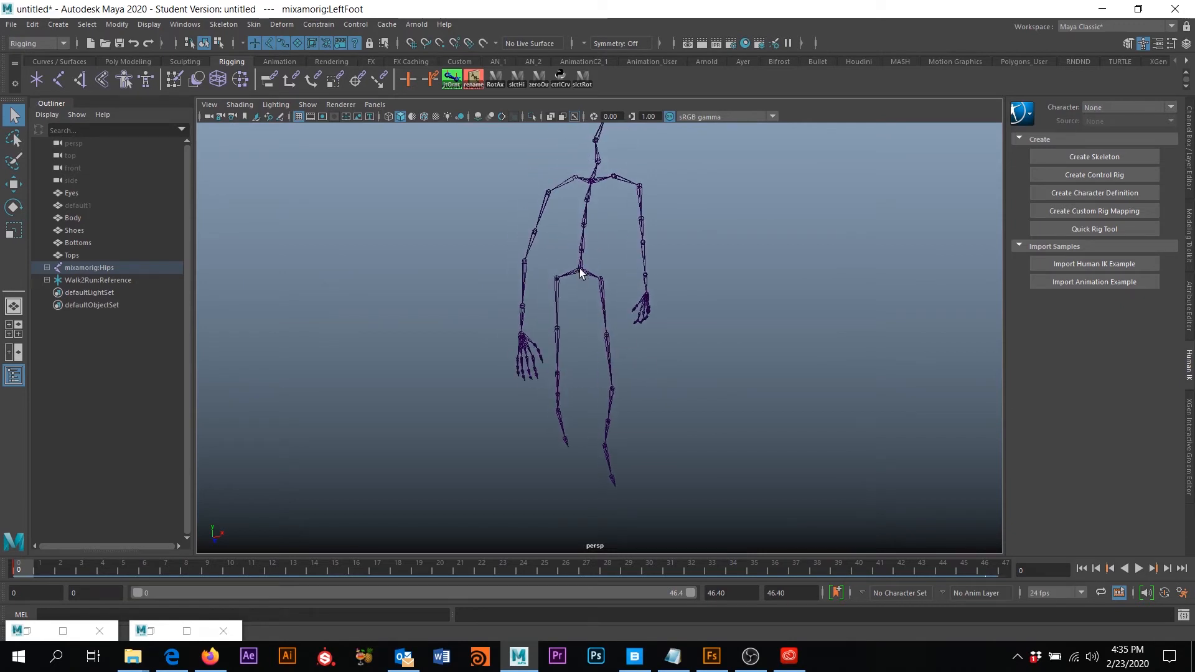
left_click(581, 271)
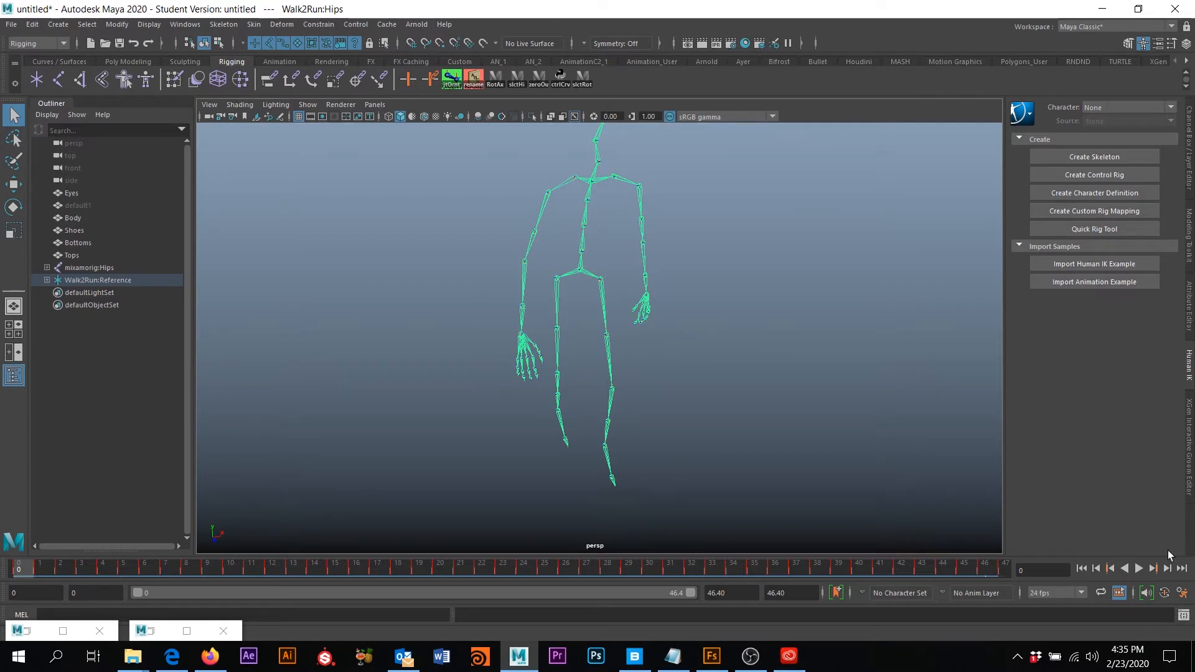
Run the MEL command "select -hi;" from the Script Editor to select the whole joint hierarchy below Walk2Run:Hips.
left_click(1183, 615)
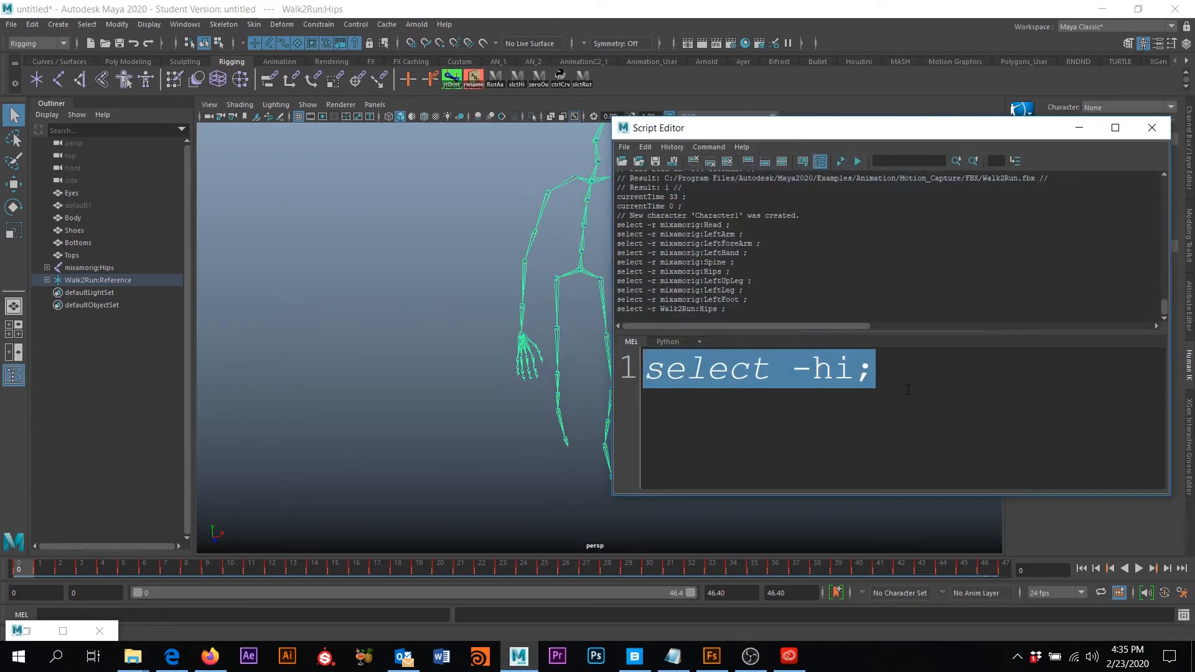
left_click(908, 364)
left_click_drag(907, 363, 619, 356)
left_click_drag(905, 372, 618, 369)
left_click_drag(709, 137, 824, 129)
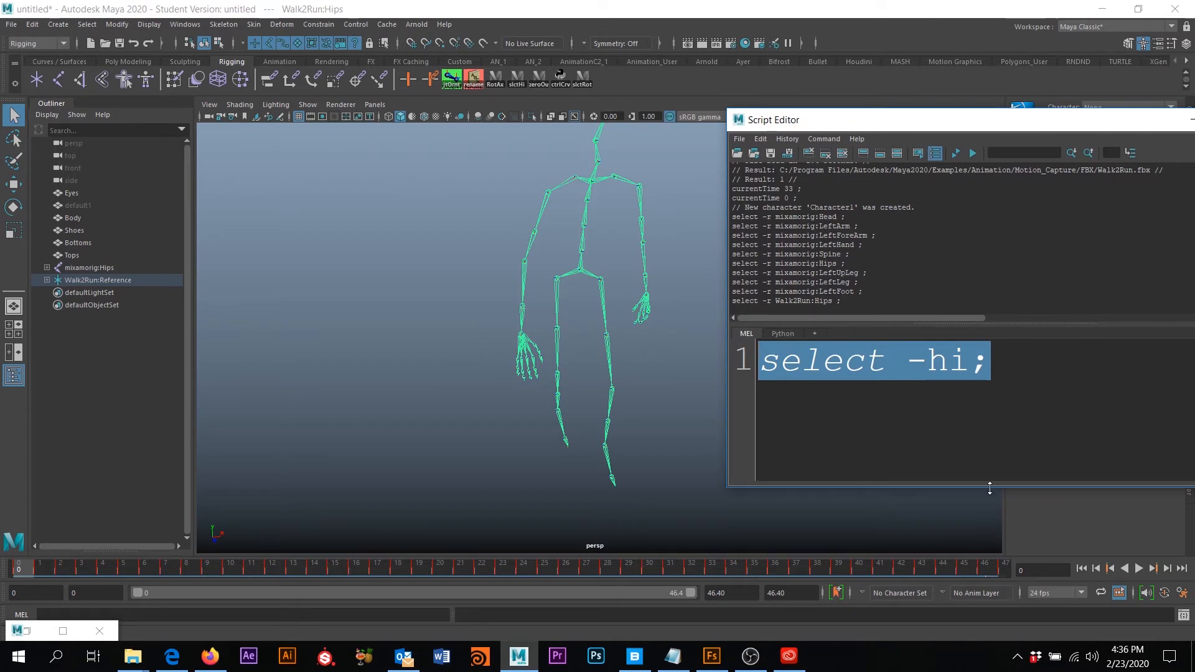
left_click(973, 154)
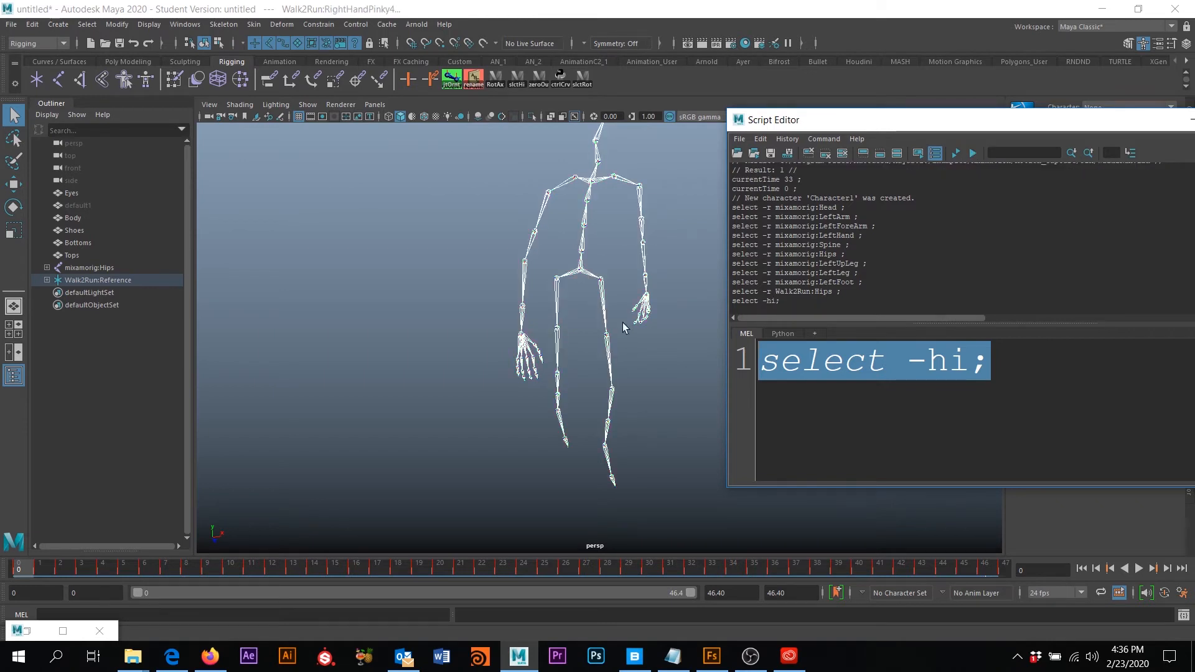
Expand the full Walk2Run:Reference hierarchy in the Outliner, check which joints are selected, and collapse it again.
left_click(46, 280, "shift")
scroll(124, 423, "down", 10)
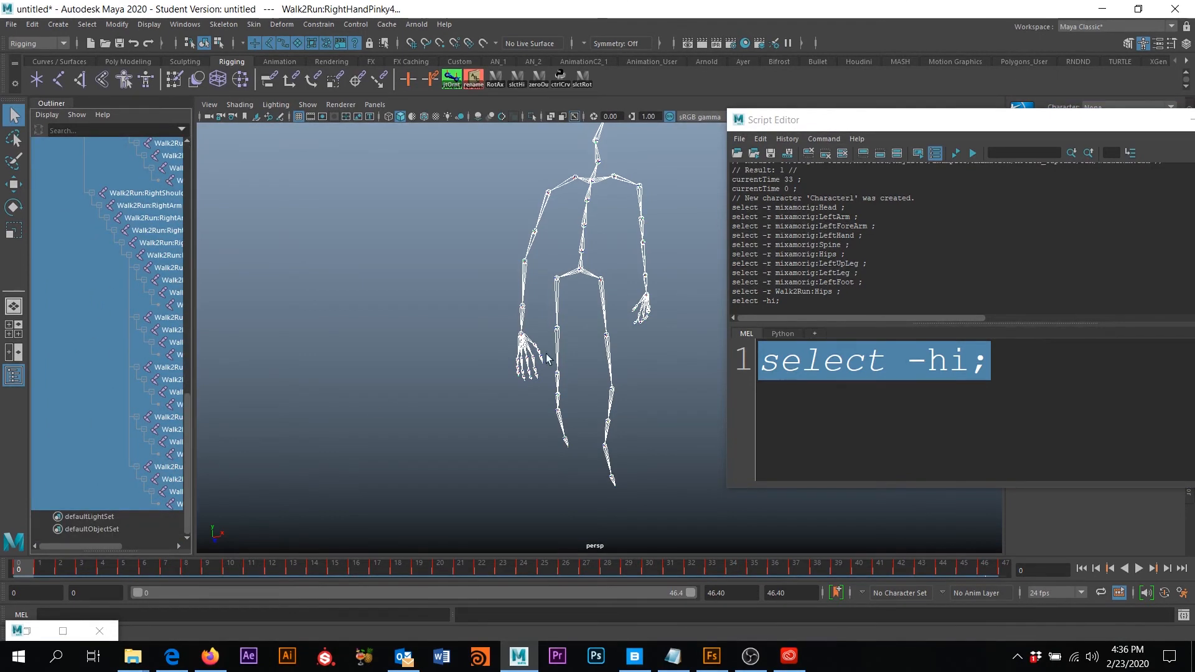
scroll(175, 364, "up", 10)
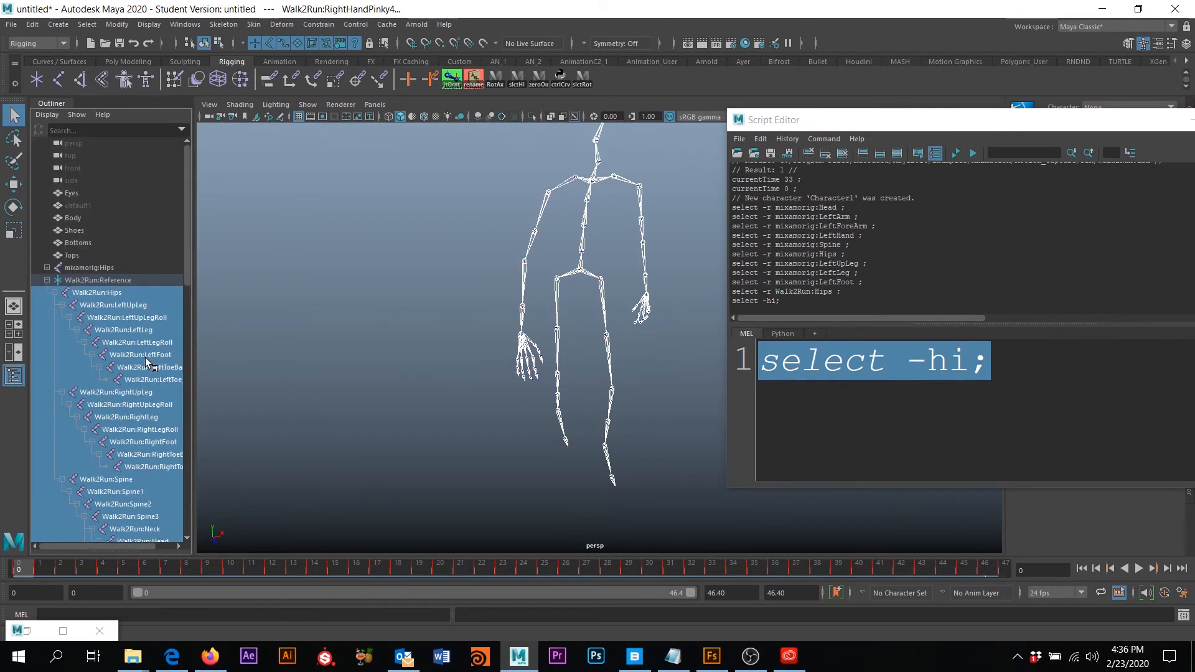
left_click(46, 280)
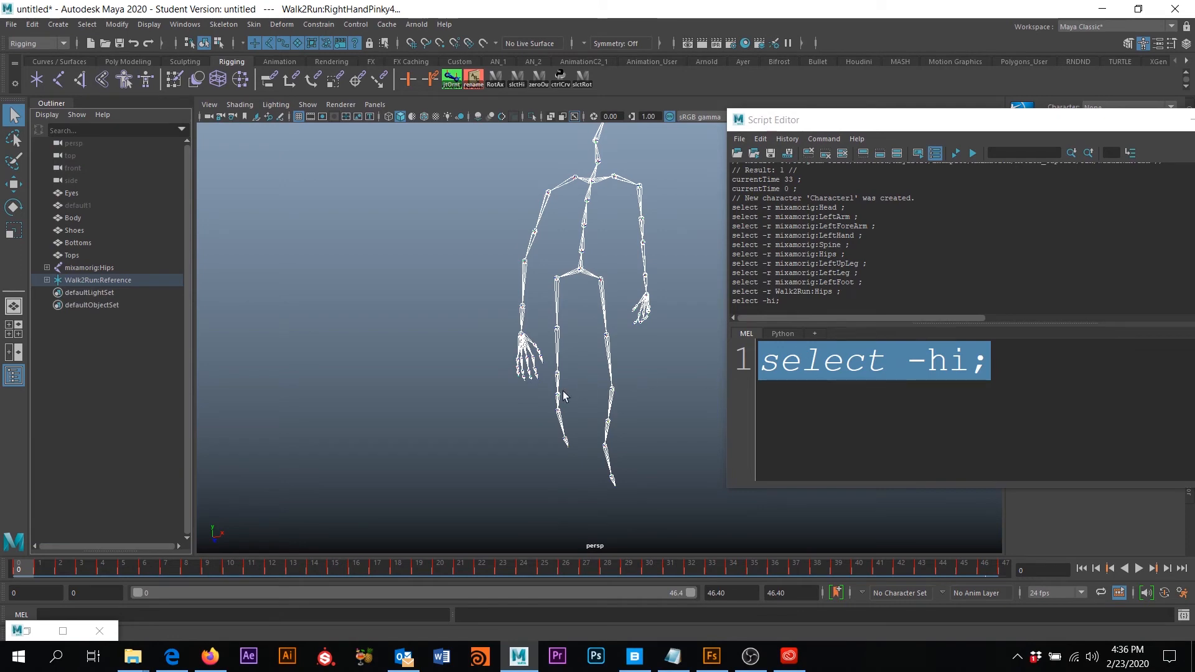
left_click_drag(563, 396, 627, 325, "alt")
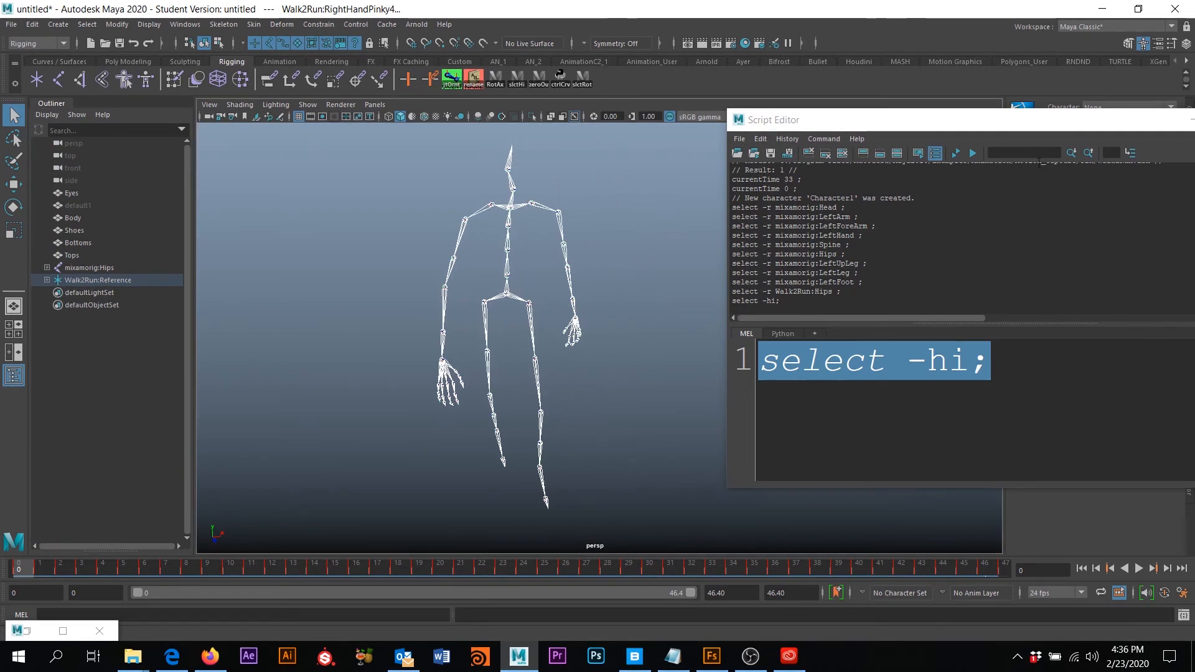
Set Rotate X, Y and Z to 0 on all selected Walk2Run joints.
left_click_drag(968, 119, 371, 111)
left_click(595, 112)
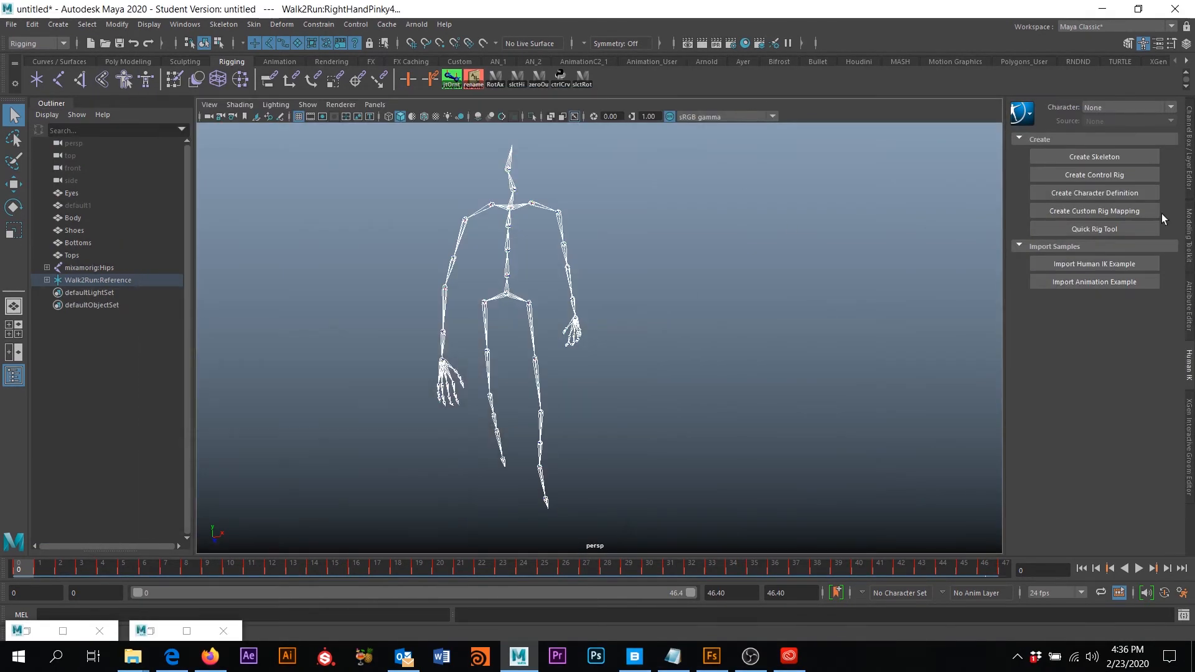
left_click(1188, 142)
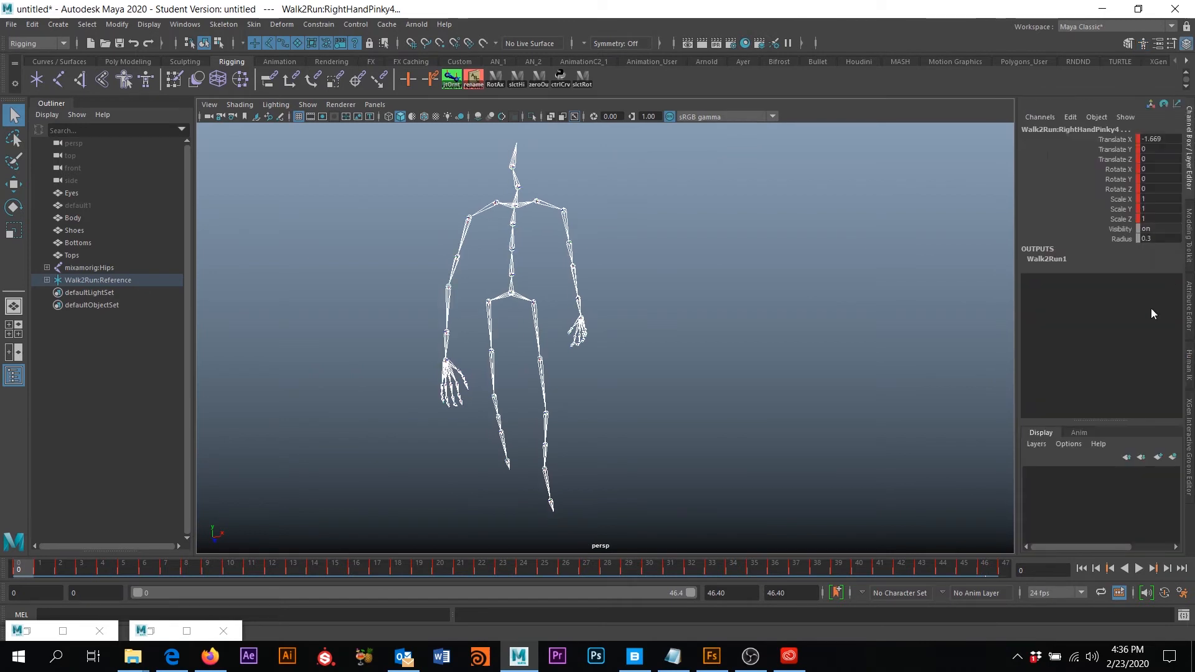
left_click(1151, 168)
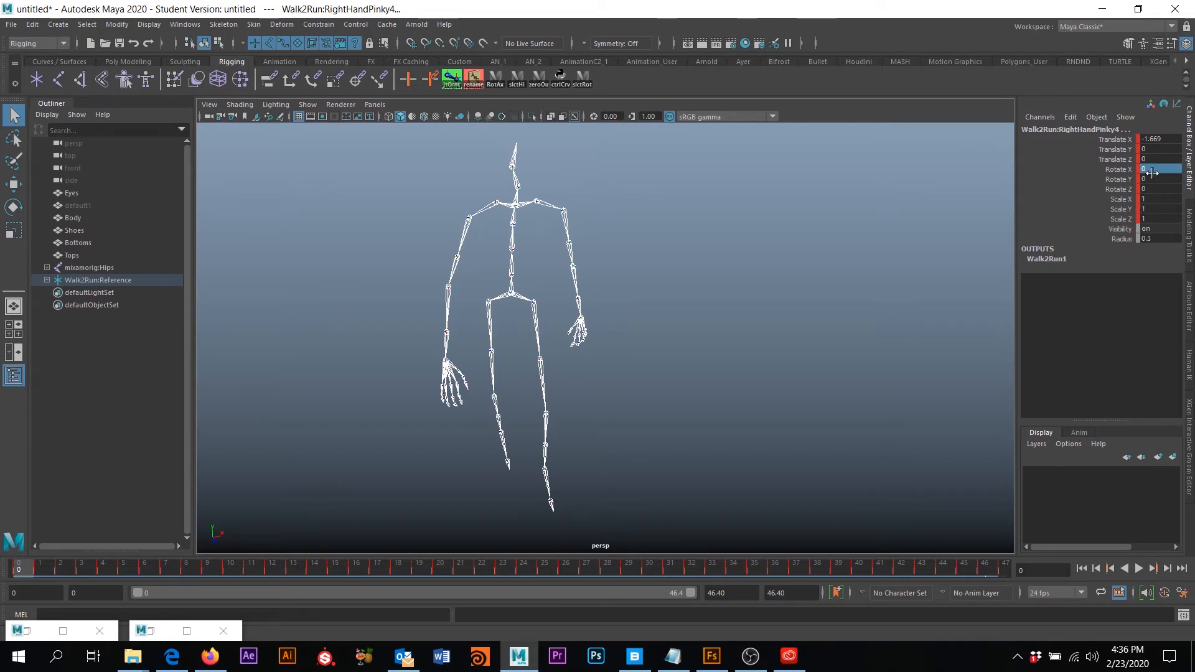
left_click_drag(1151, 168, 1157, 188)
left_click(1158, 189)
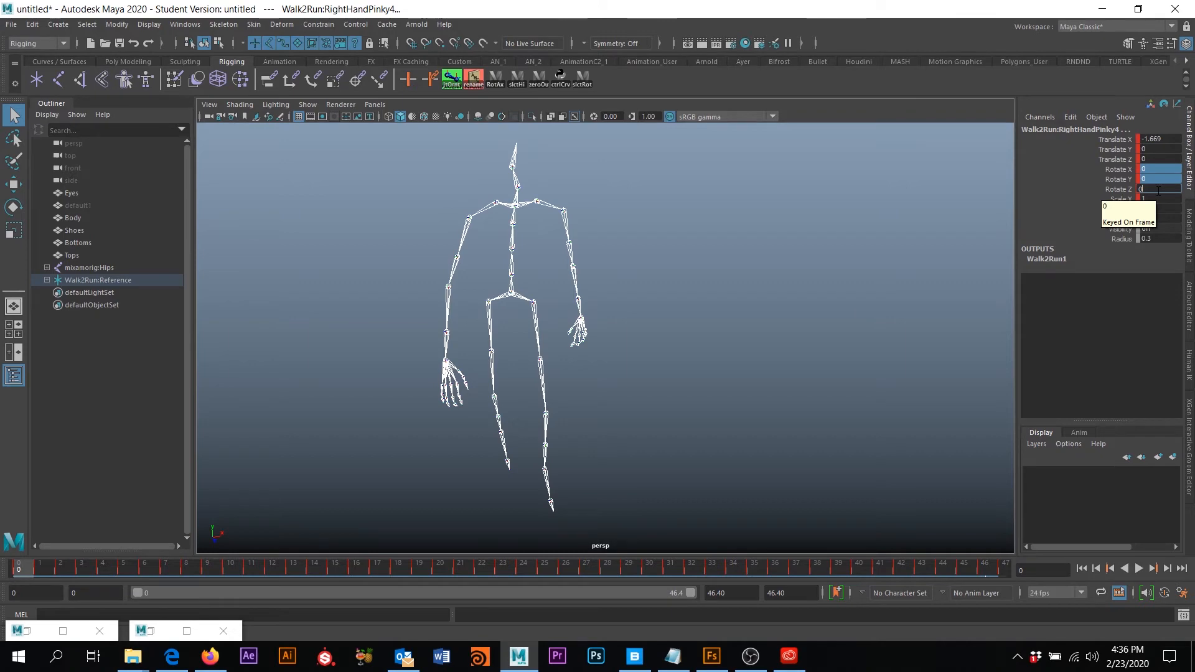
key("Return")
left_click_drag(469, 354, 551, 291, "alt")
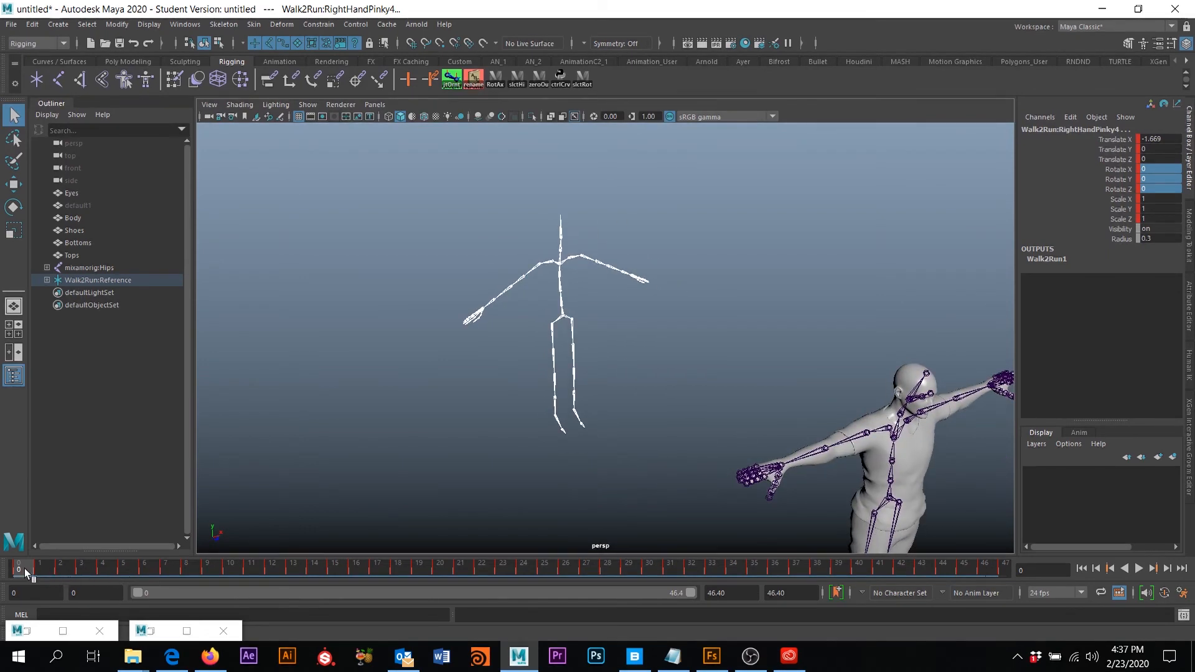
Play and scrub the Walk2Run animation, returning it to frame 0.
key("alt+v")
left_click_drag(100, 573, 3, 575)
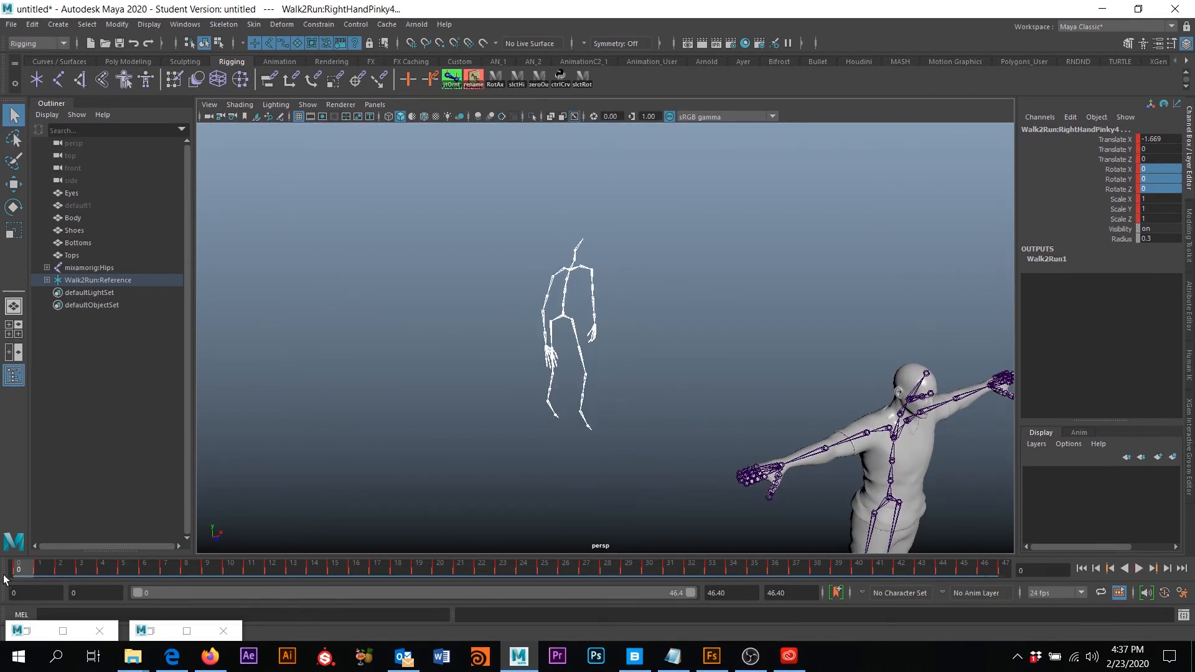
left_click_drag(555, 279, 547, 324, "alt")
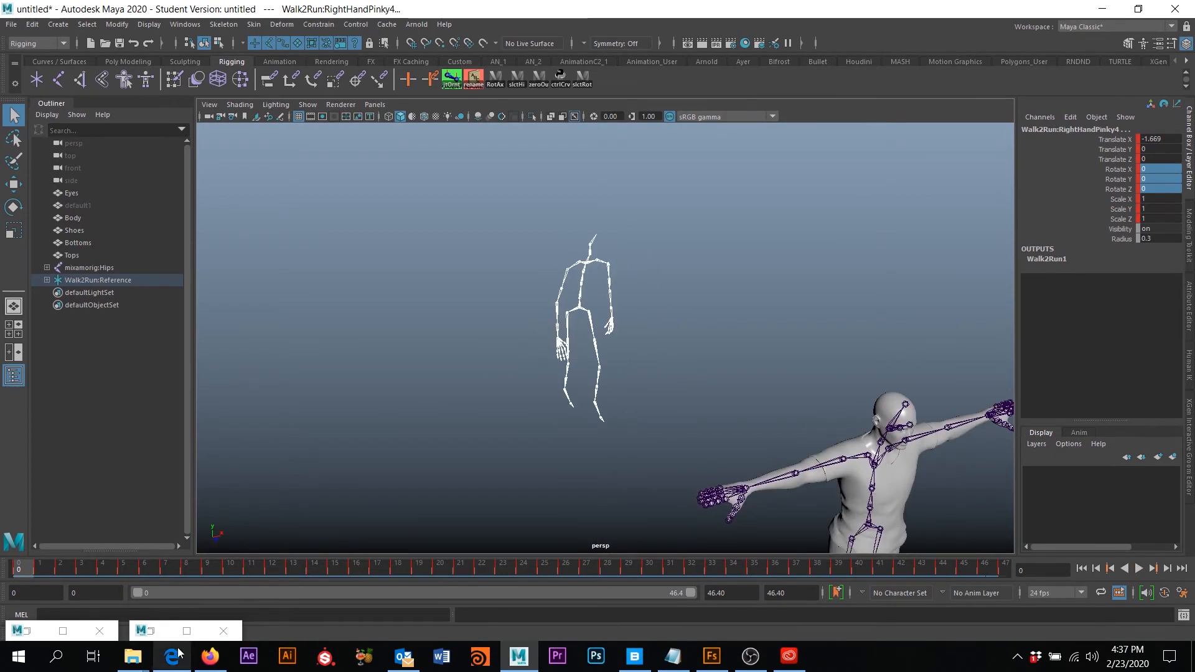
Reselect the Walk2Run:Hips root joint and run the MEL command "select -hi;" to select its whole joint hierarchy.
left_click(540, 310)
scroll(650, 354, "up", 5)
left_click_drag(649, 354, 603, 285, "alt")
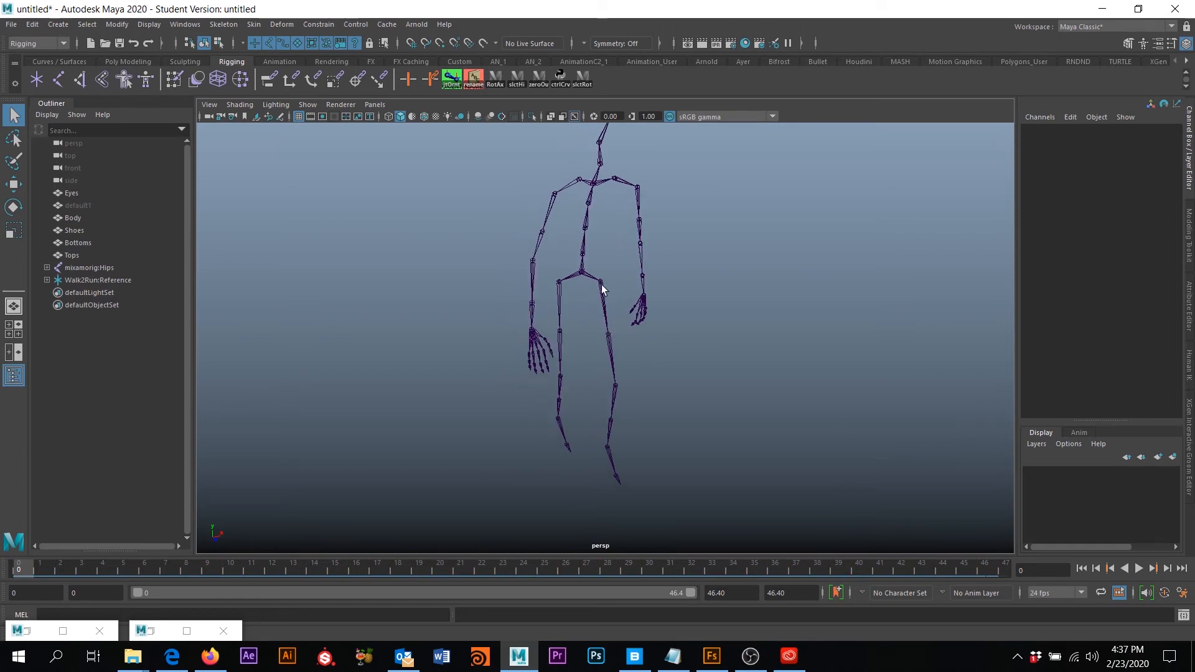
left_click(583, 276)
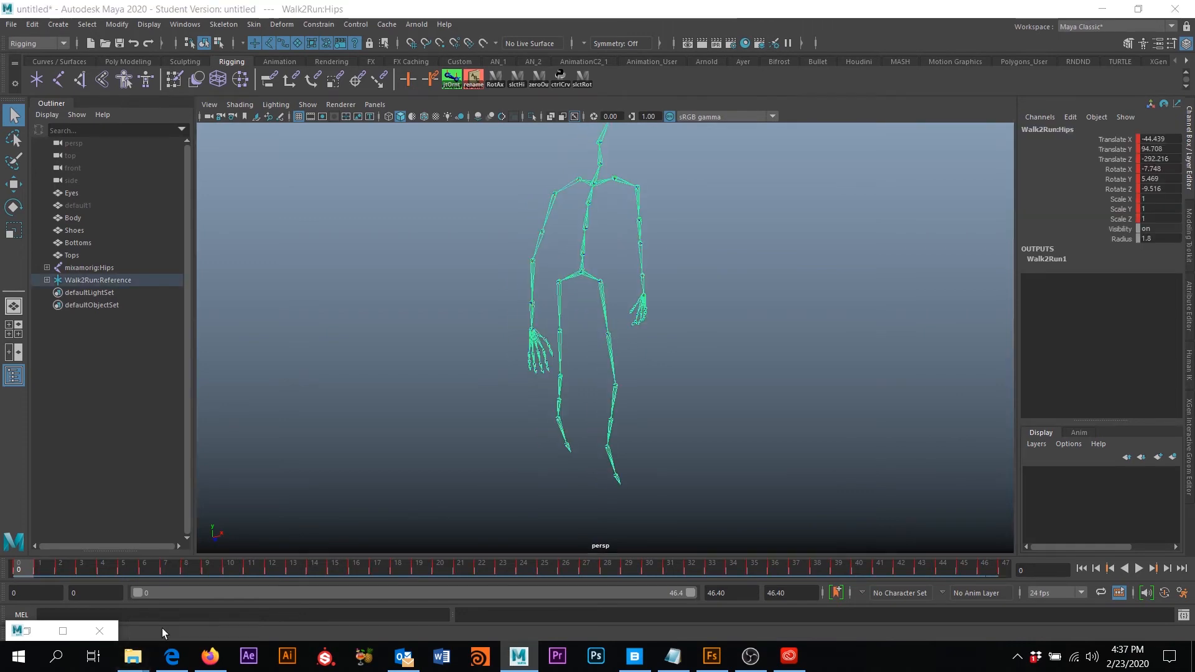
left_click(151, 631)
left_click(376, 145)
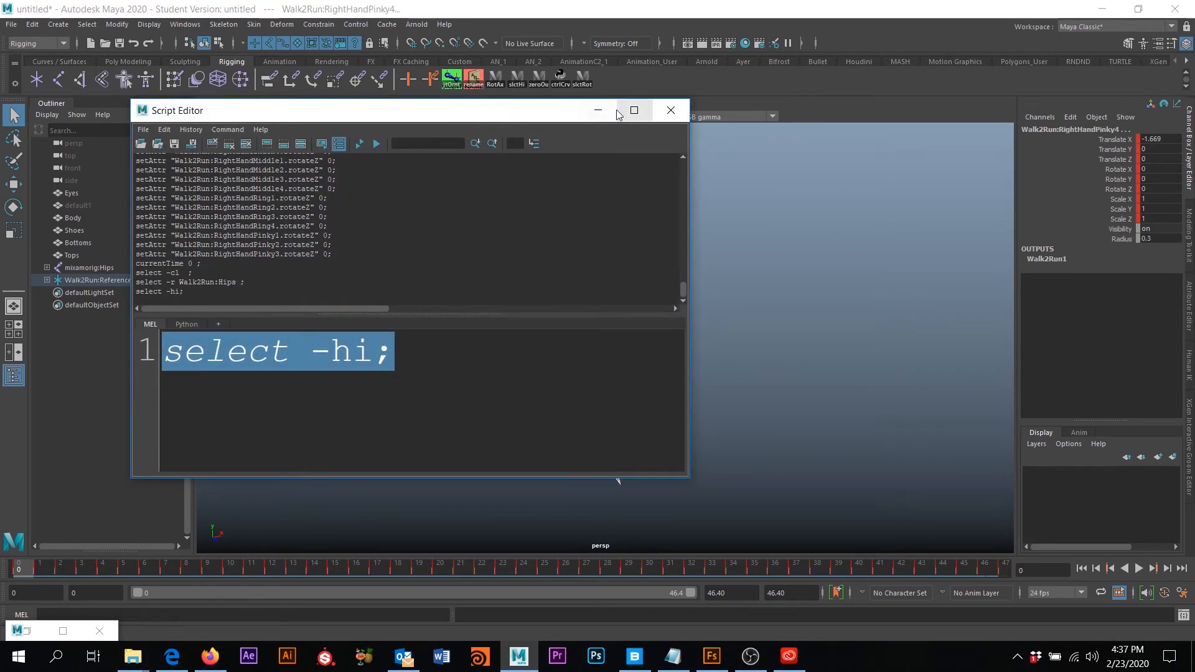
left_click(598, 110)
Zero out Rotate X, Y and Z on the entire selected Walk2Run joint hierarchy at frame 0.
left_click_drag(1159, 167, 1171, 191)
key("Return")
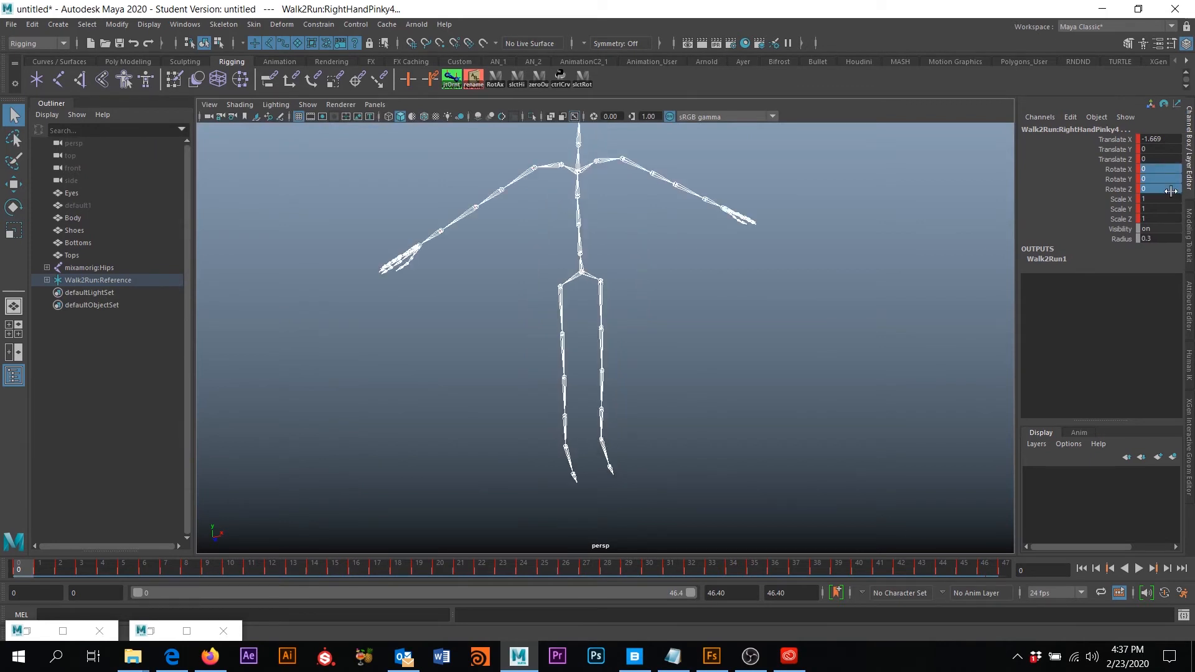
left_click_drag(641, 398, 612, 417, "alt")
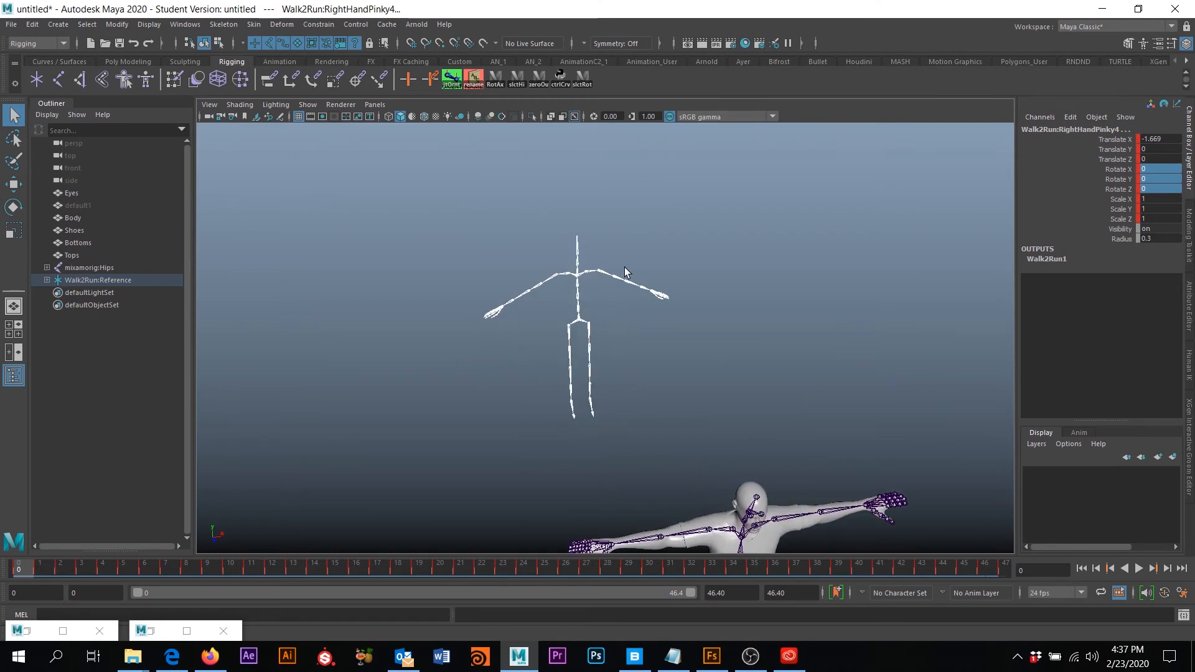
left_click_drag(629, 274, 723, 392, "alt")
middle_click_drag(723, 392, 792, 395, "alt")
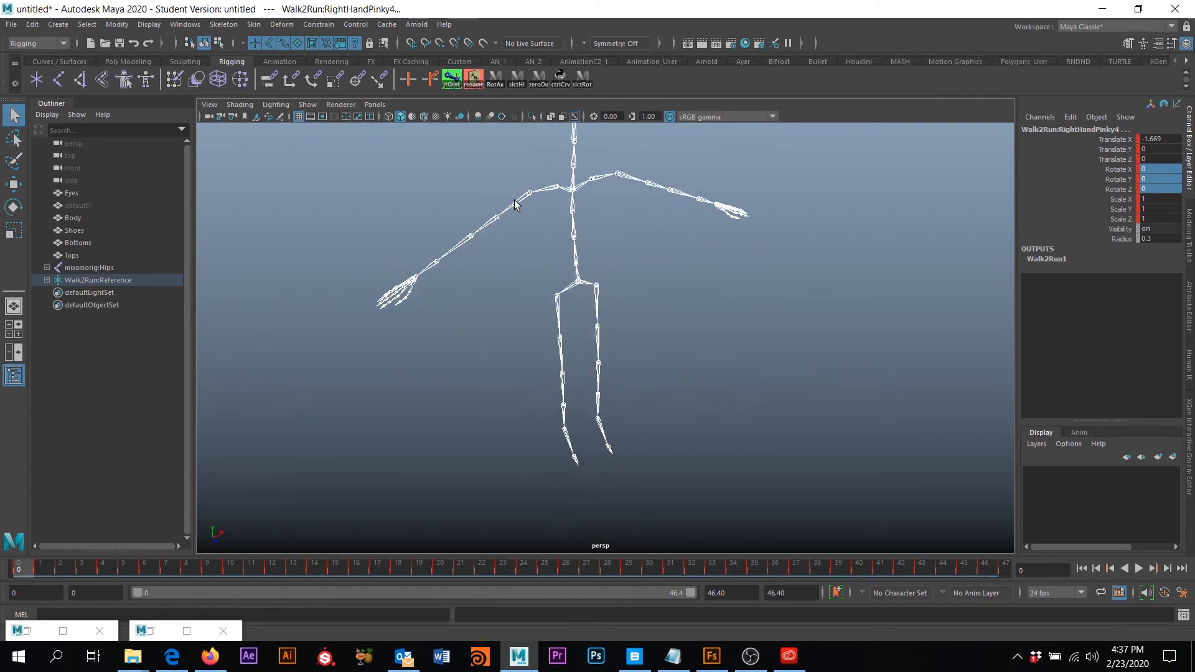
middle_click_drag(819, 395, 835, 407, "alt")
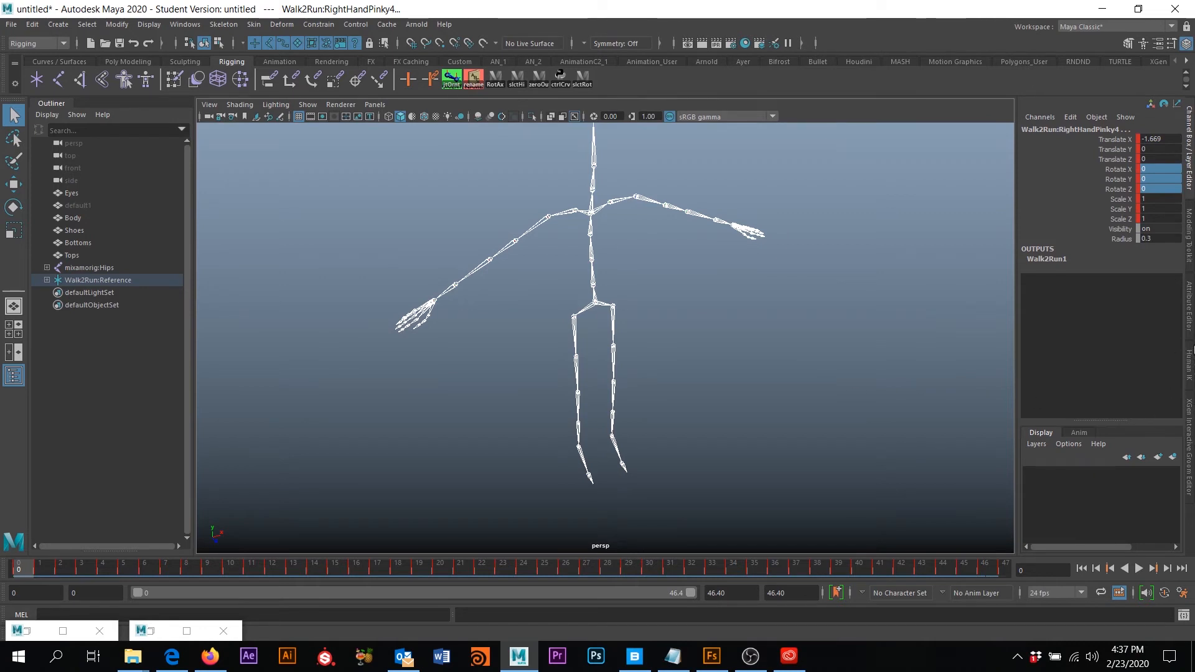
Create a new HumanIK character definition and assign the Walk2Run:Head joint to its Head node.
left_click(1190, 364)
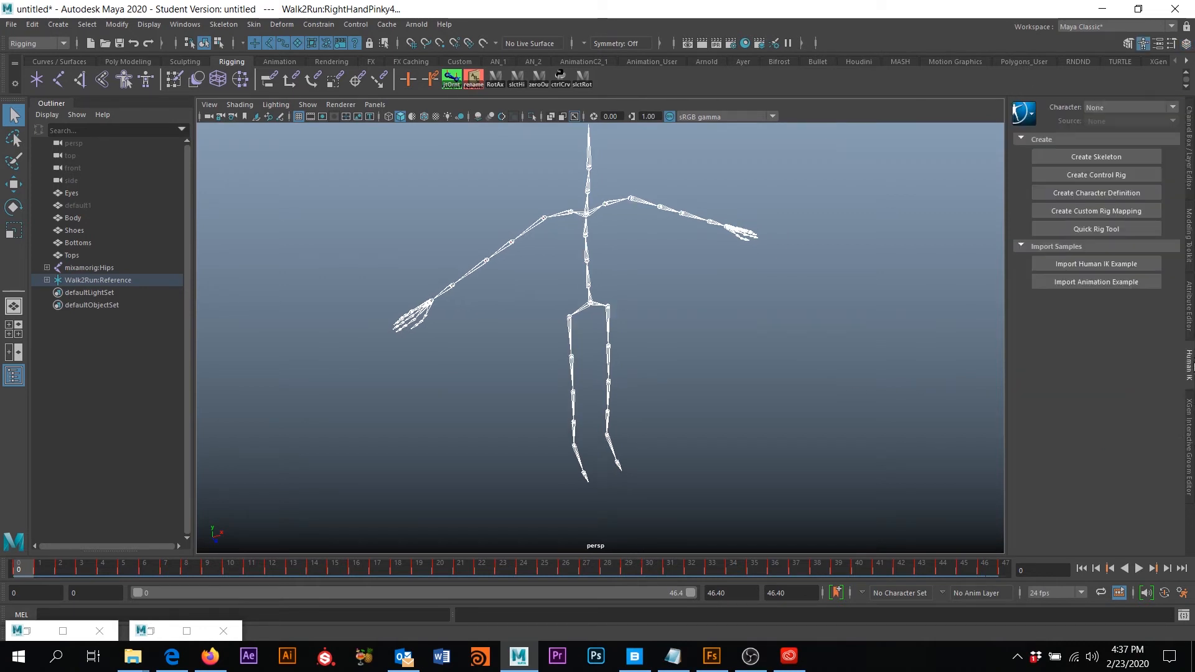
left_click(1108, 193)
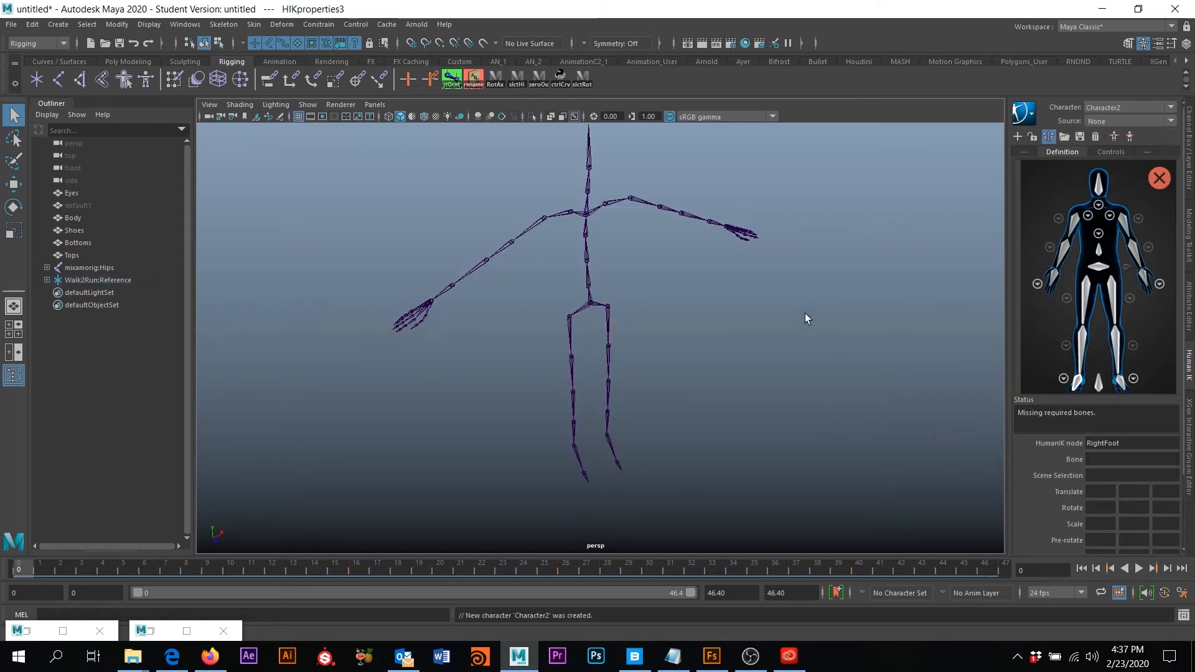
left_click_drag(813, 326, 805, 367, "alt")
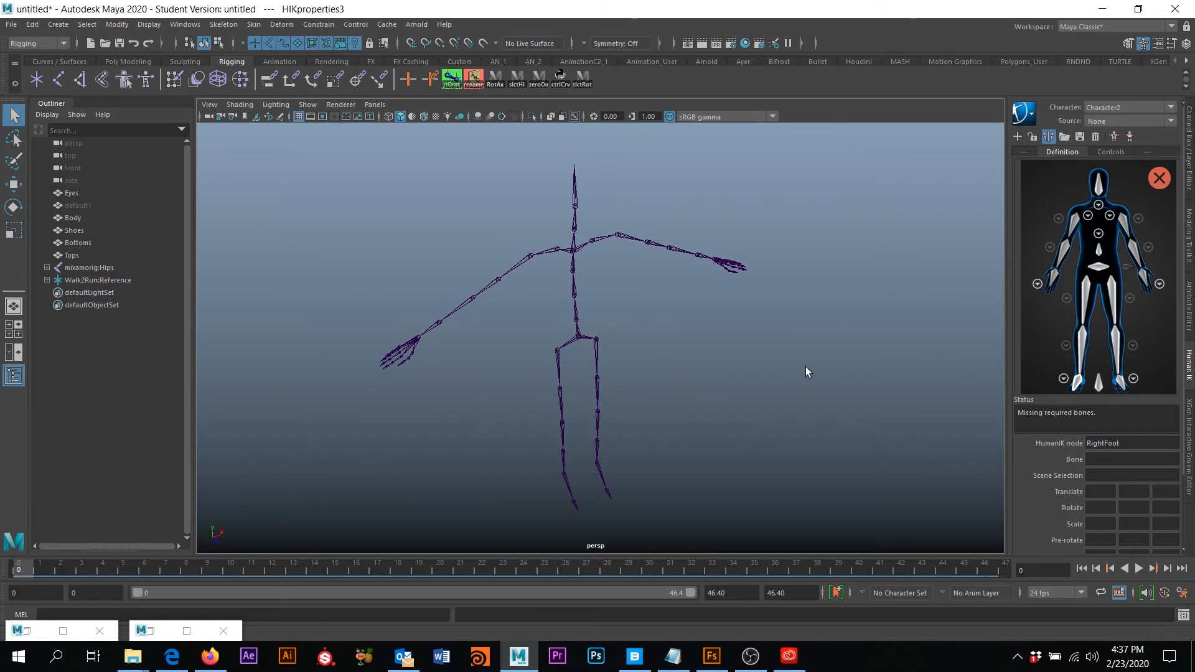
left_click(1099, 185)
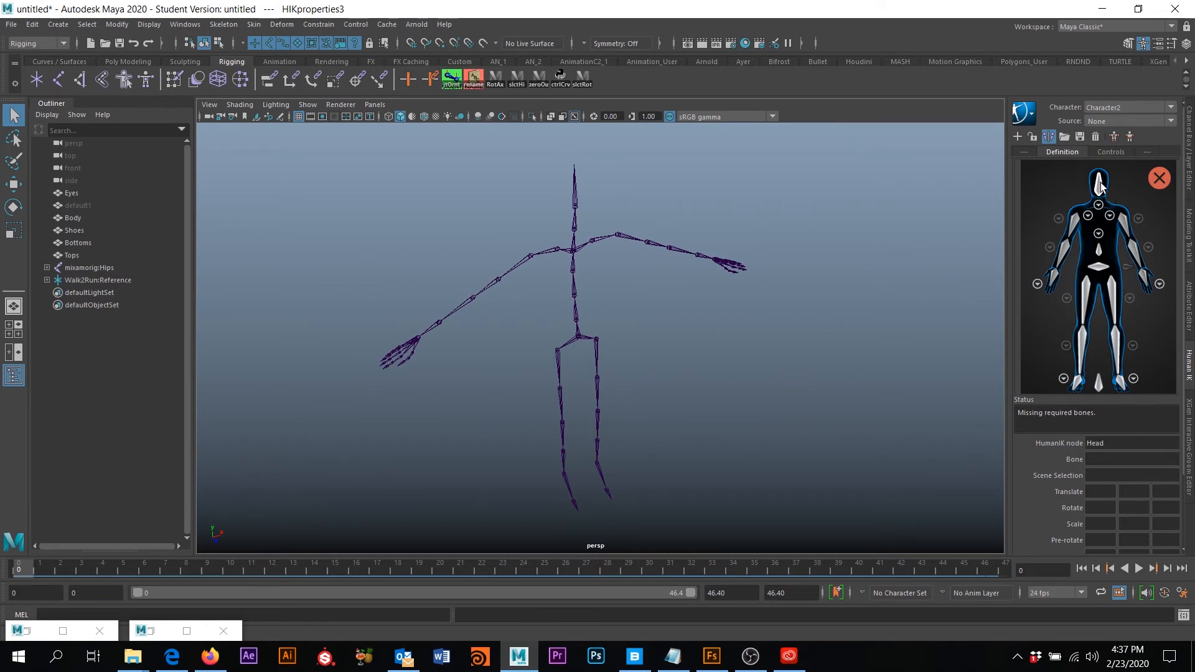
left_click(576, 198)
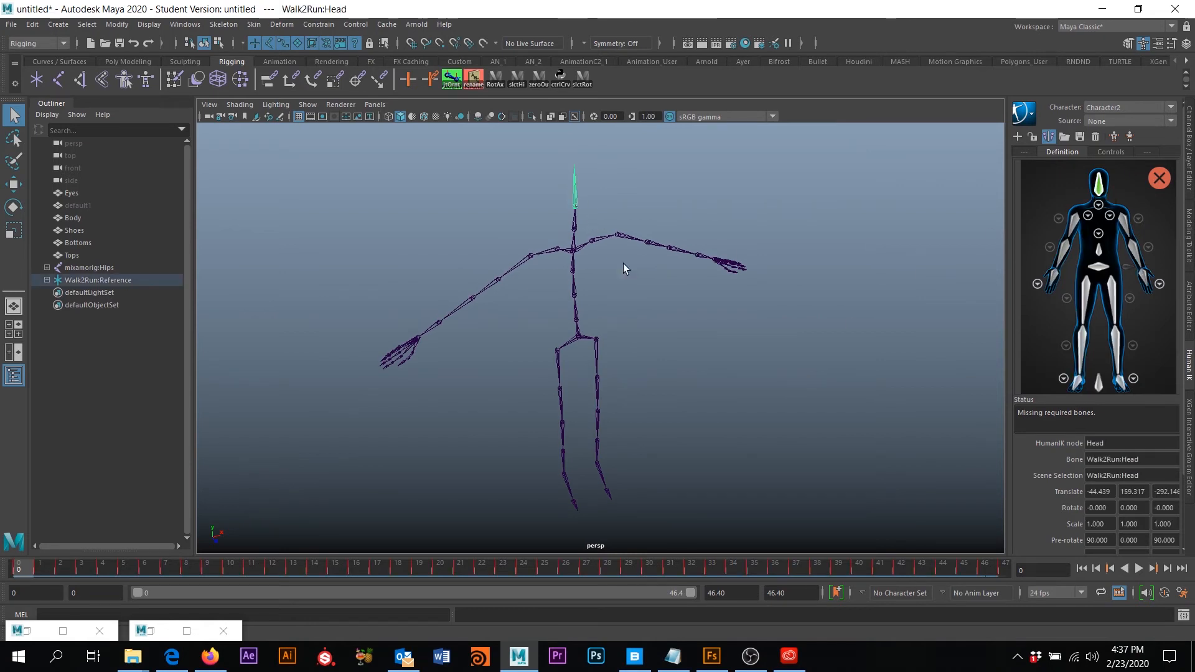
Assign the Walk2Run:LeftArm and Walk2Run:LeftForeArm joints to the LeftArm and LeftForeArm nodes.
left_click(1125, 226)
left_click_drag(738, 197, 688, 192, "alt")
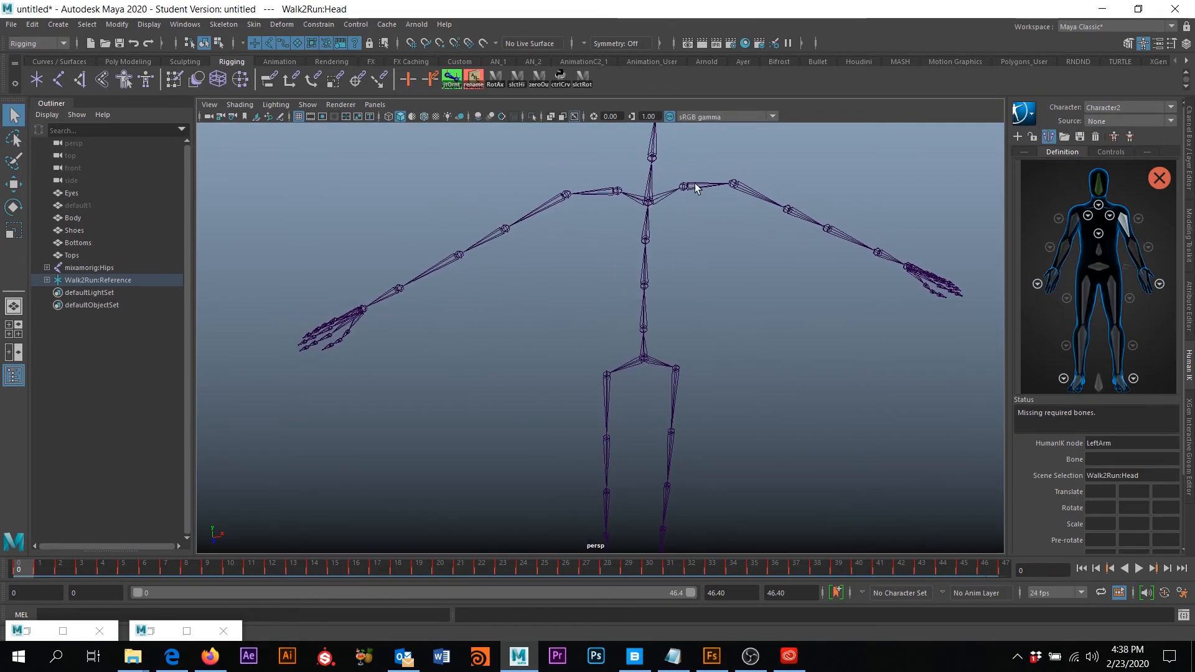
left_click(760, 198)
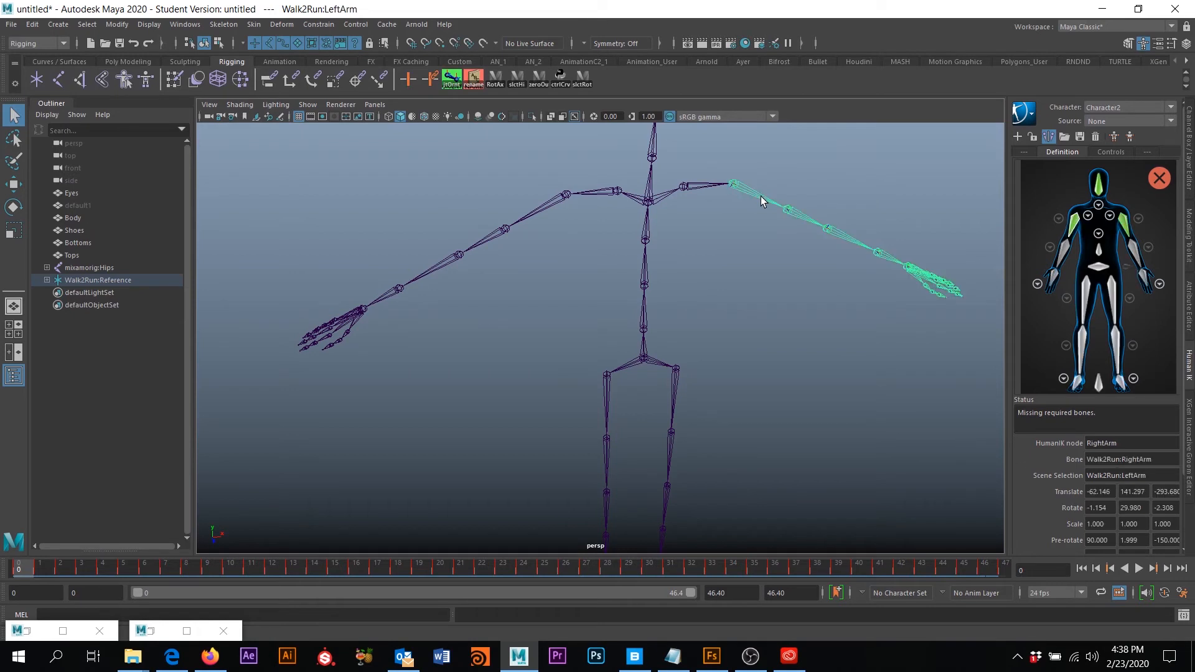
left_click(1135, 248)
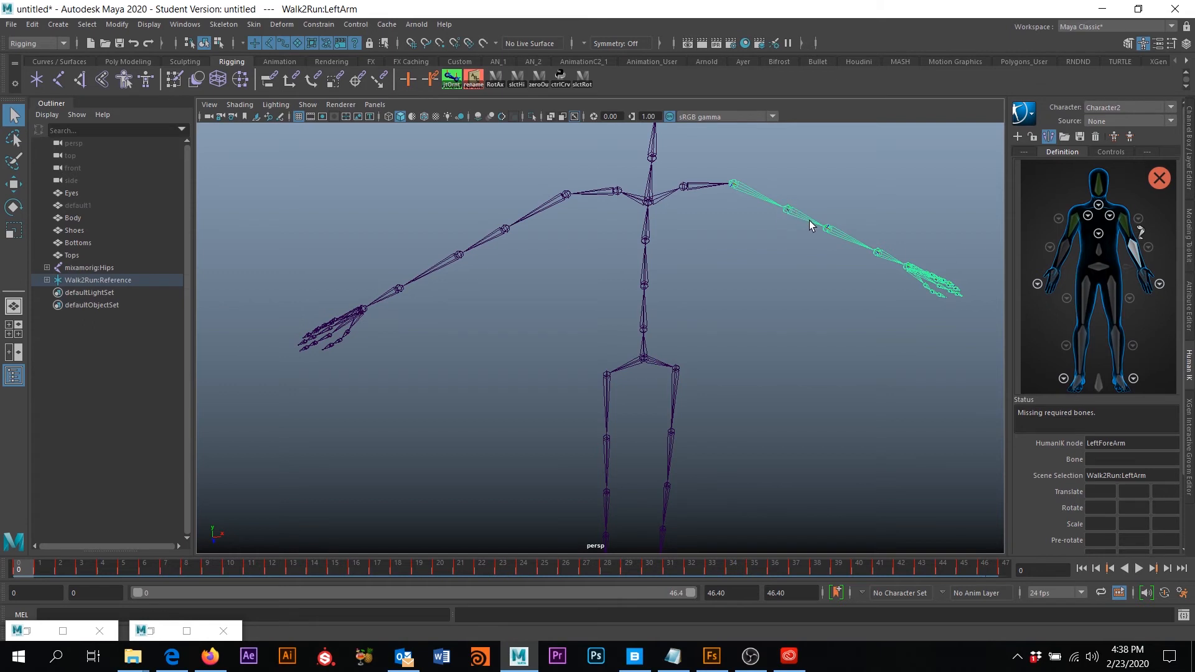
left_click(845, 240)
middle_click_drag(896, 345, 777, 337, "alt")
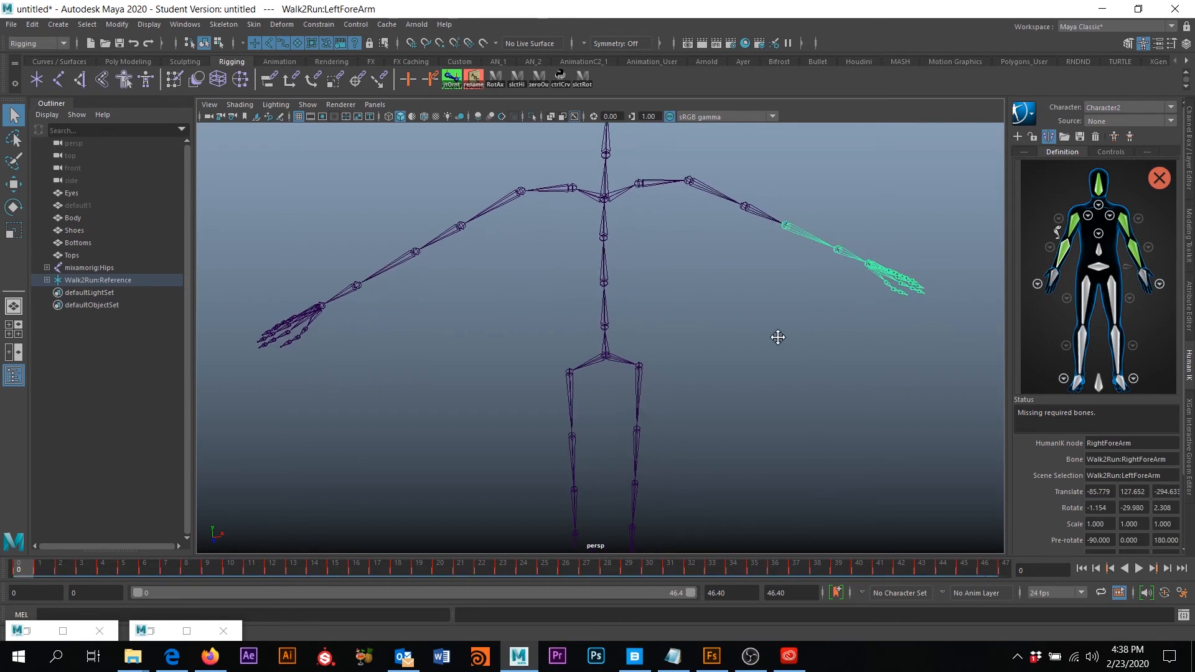
Assign the Walk2Run:LeftHand joint to the LeftHand node of the character definition.
left_click(1142, 275)
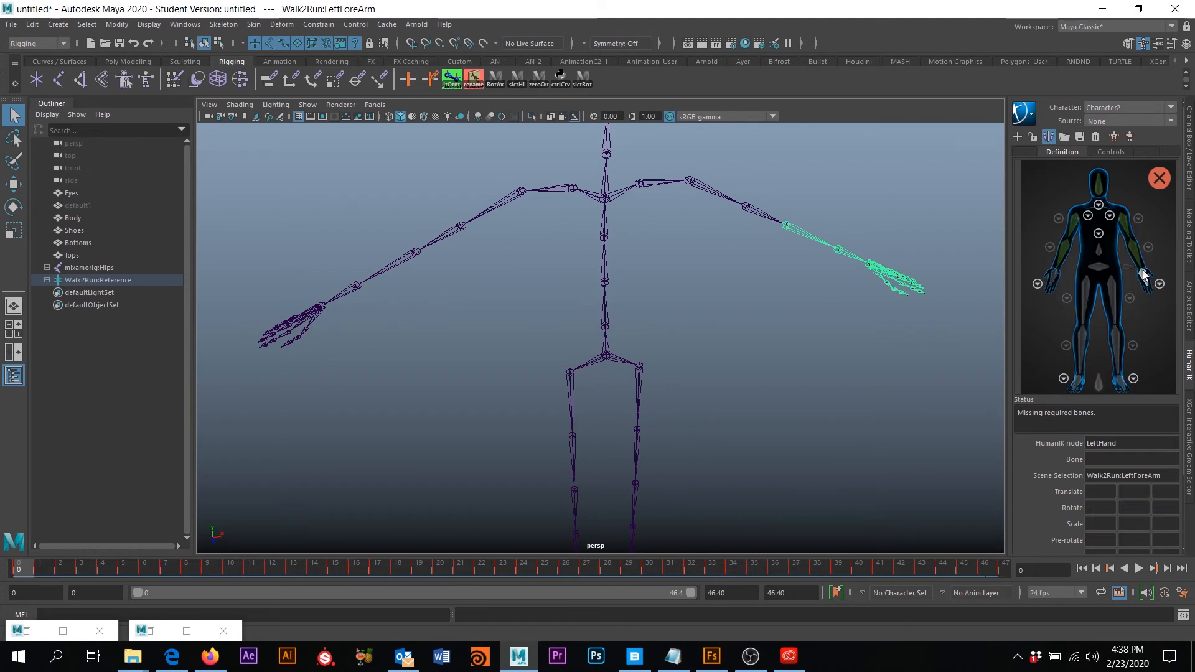
middle_click_drag(883, 498, 906, 256, "alt")
left_click_drag(909, 233, 790, 387, "alt")
middle_click_drag(772, 311, 741, 475, "alt")
left_click(852, 215)
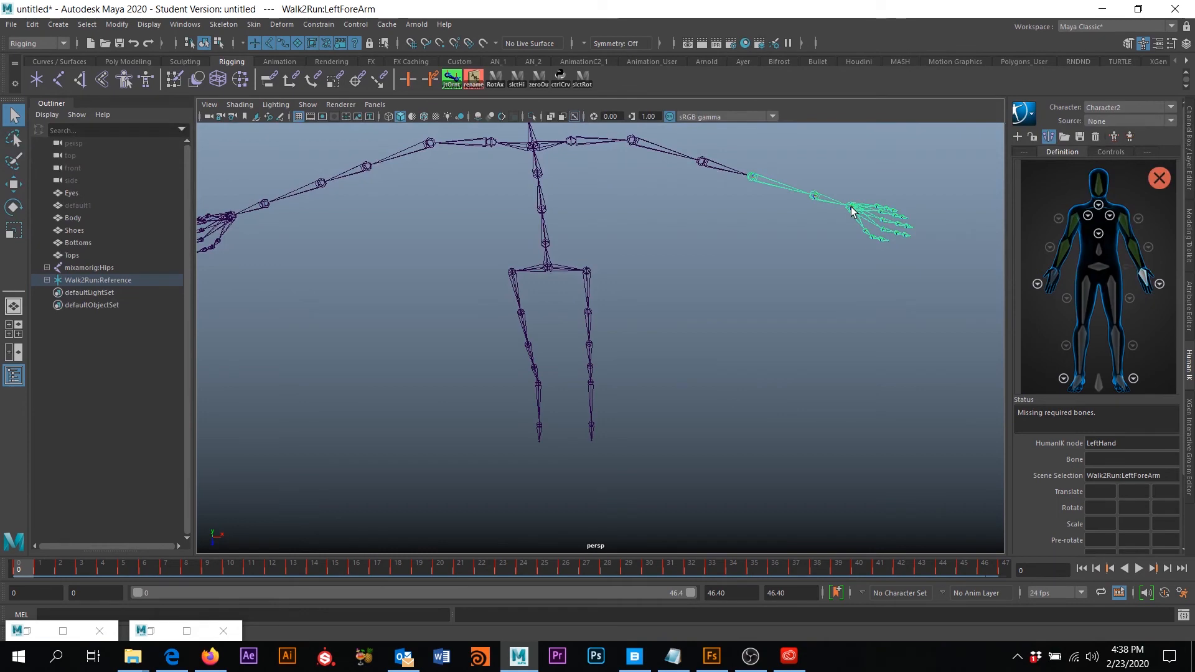
left_click_drag(721, 351, 903, 274, "alt")
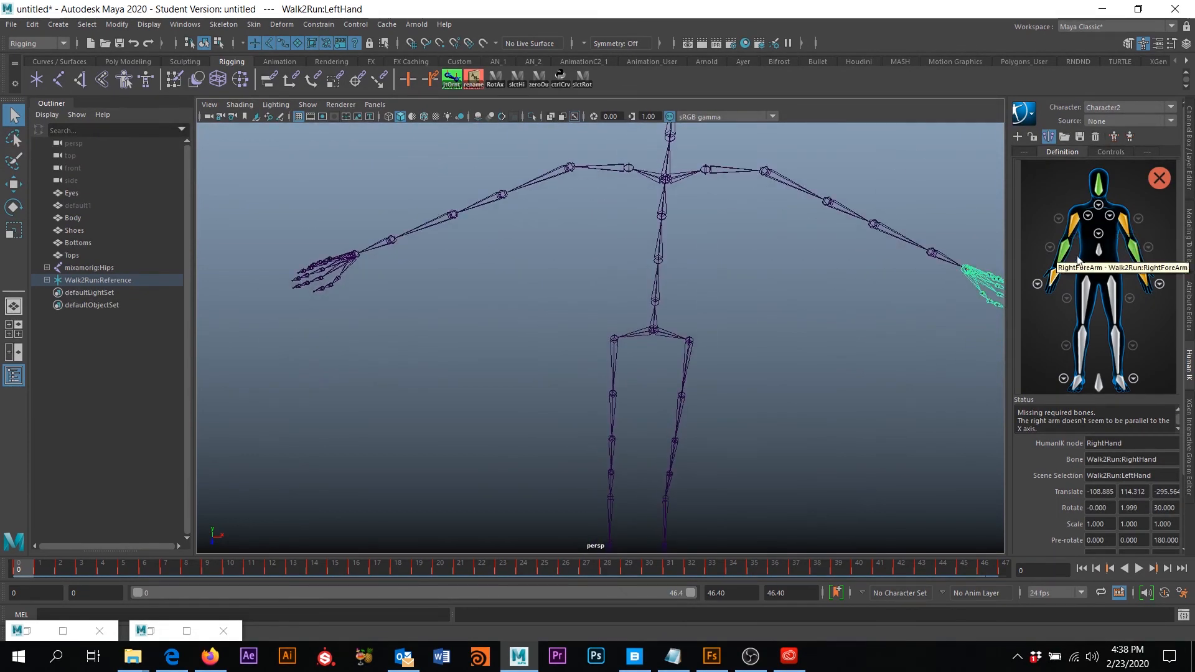
Assign the Walk2Run:Spine and Walk2Run:Hips joints to the Spine and Hips nodes.
left_click(1099, 249)
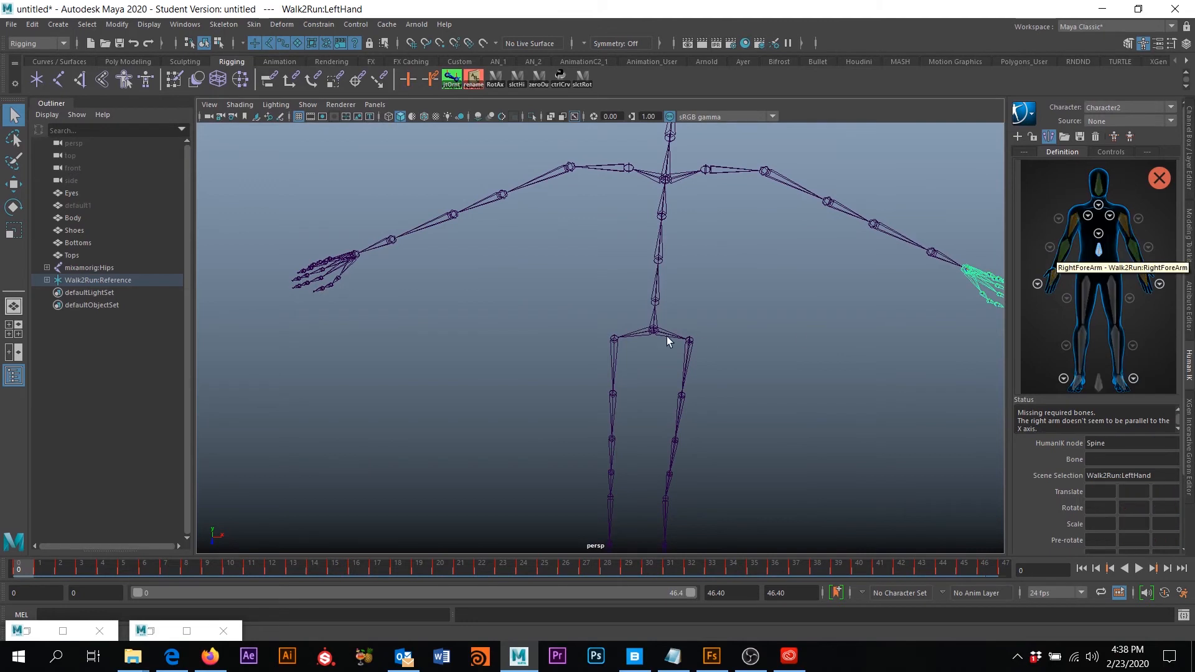
left_click(655, 286)
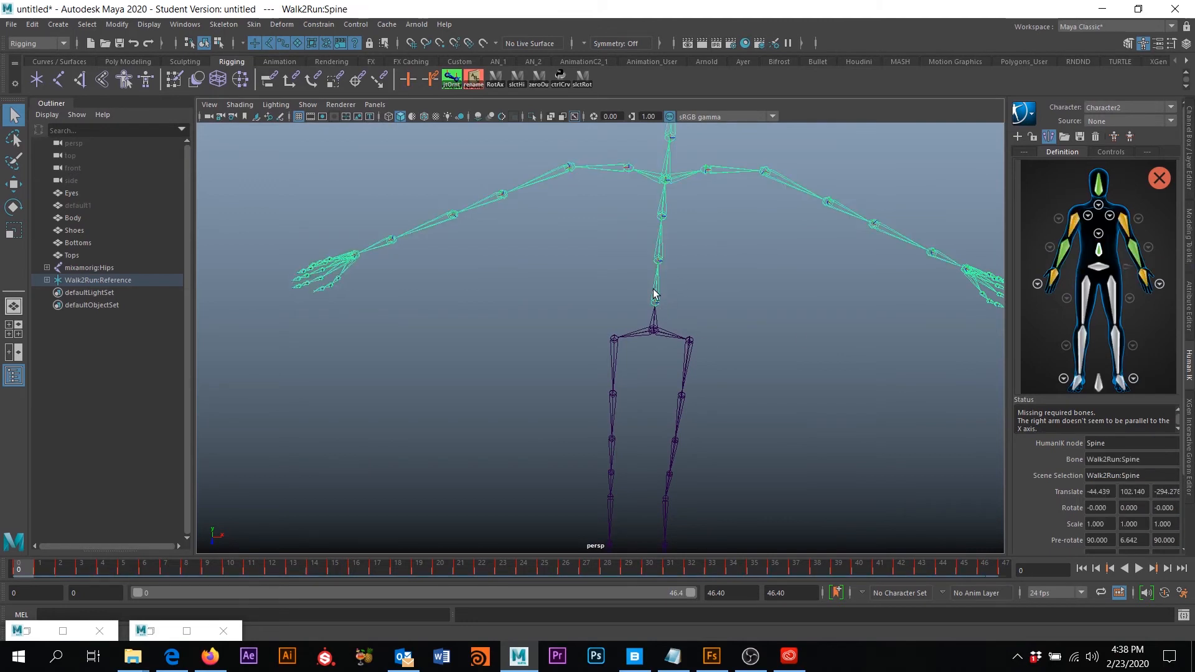
left_click(1104, 269)
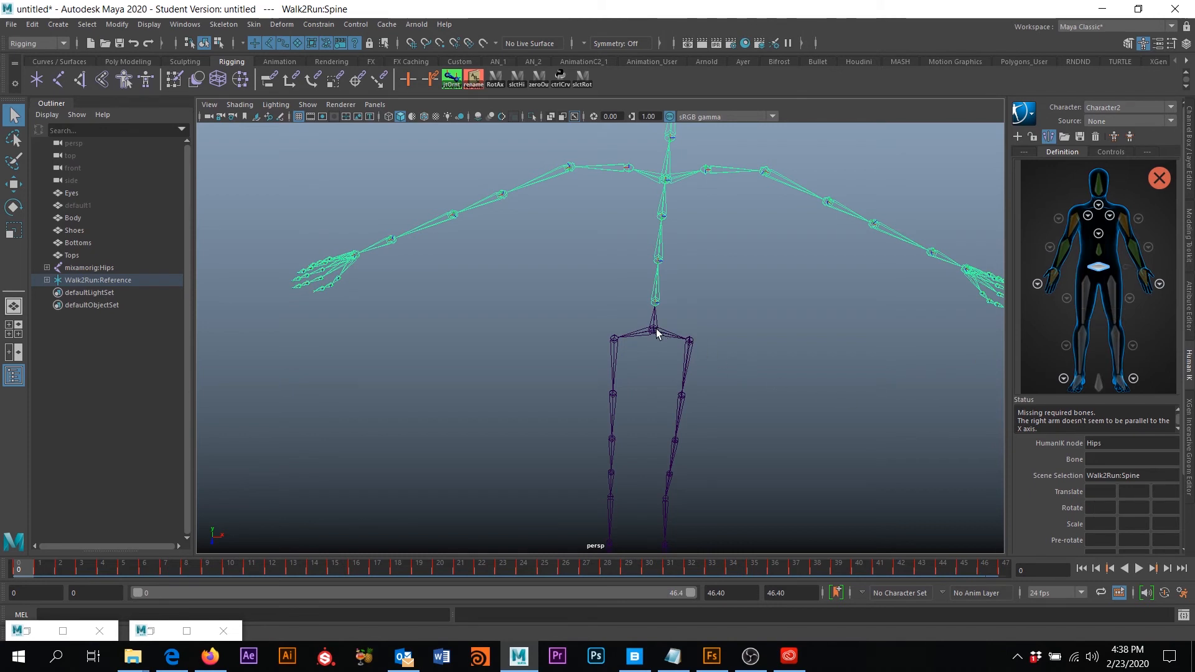
left_click(654, 332)
middle_click_drag(767, 375, 756, 298, "alt")
scroll(773, 281, "down", 1)
Assign the Walk2Run:LeftUpLeg and Walk2Run:LeftLeg joints to the LeftUpLeg and LeftLeg nodes.
left_click(1109, 292)
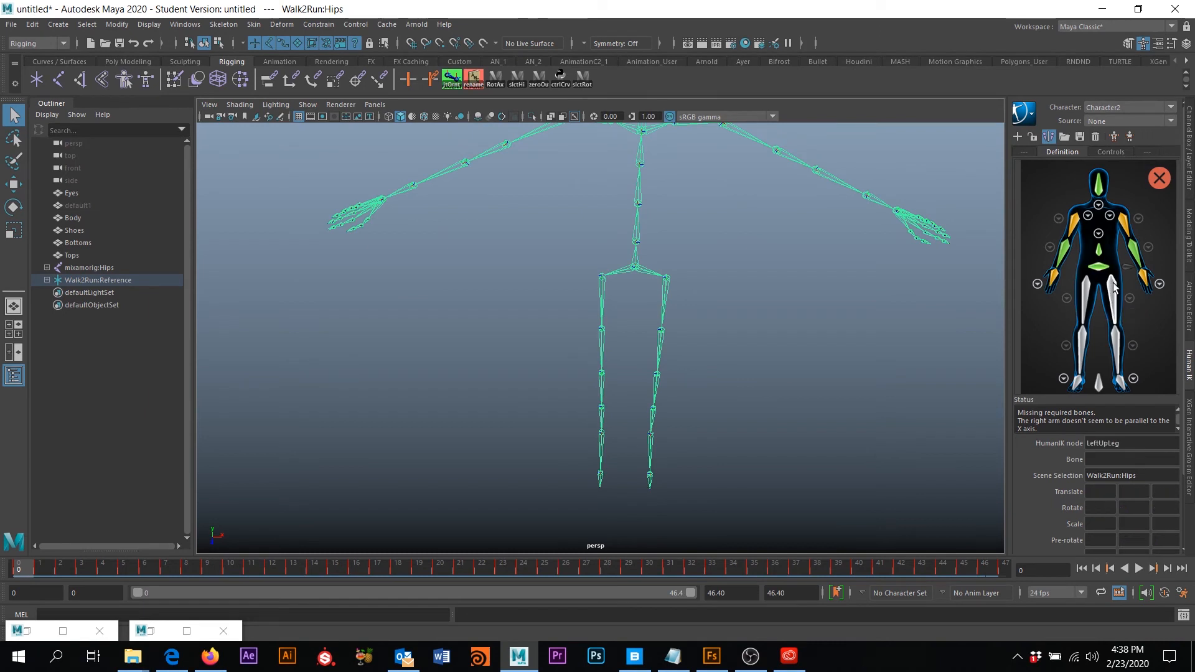
left_click(666, 304)
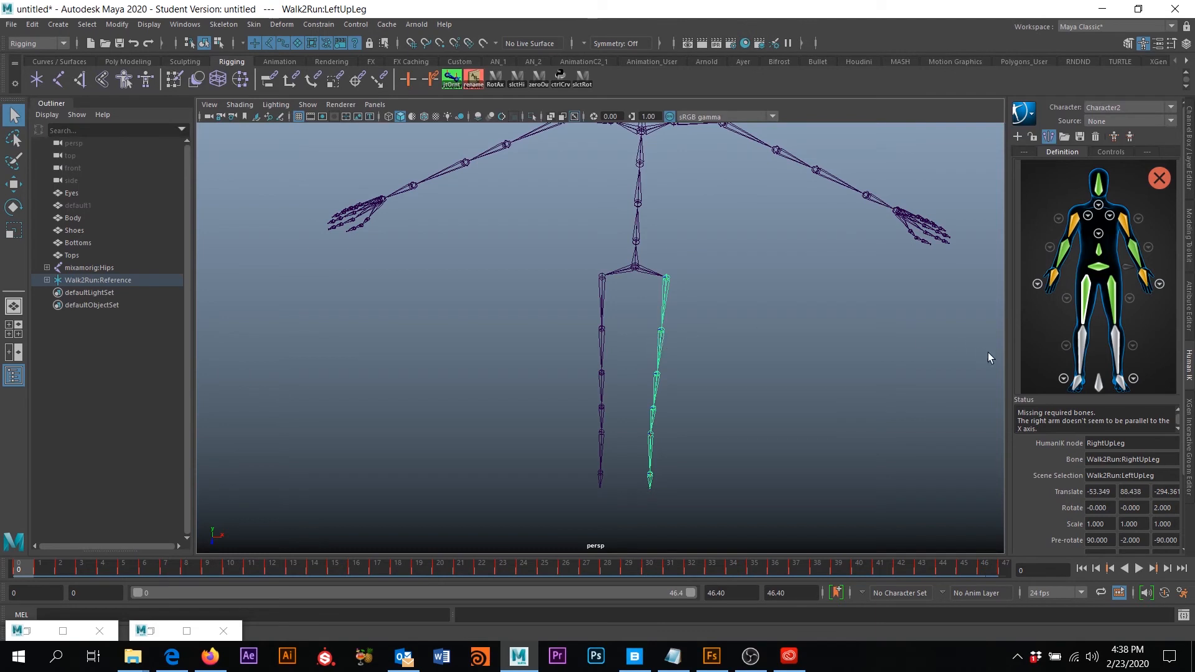
left_click(1117, 347)
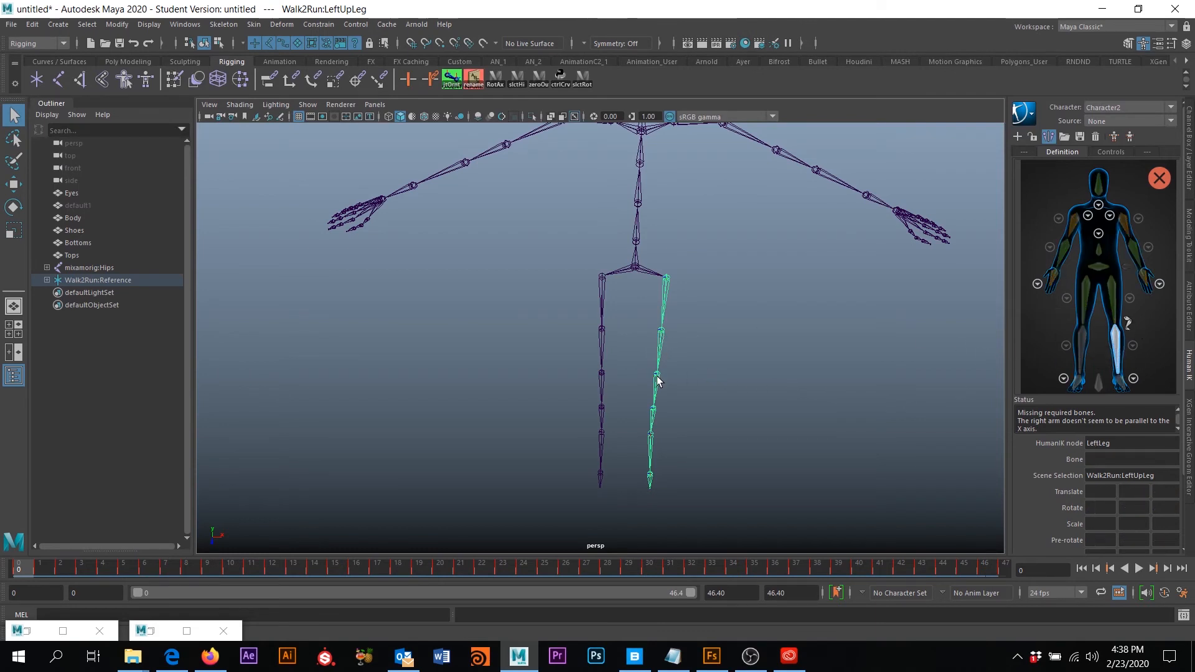
left_click(655, 396)
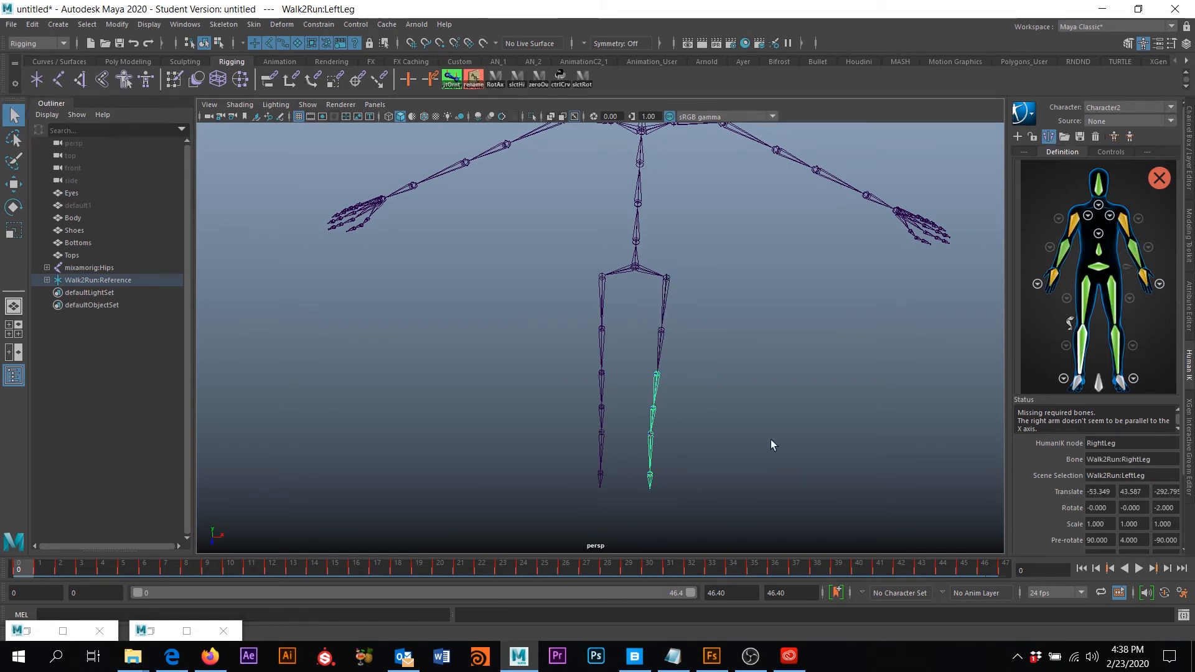
Assign the Walk2Run:LeftFoot joint to the LeftFoot node of the character definition.
middle_click_drag(773, 445, 491, 270, "alt")
left_click_drag(490, 270, 515, 325, "alt")
middle_click_drag(515, 326, 340, 215, "alt")
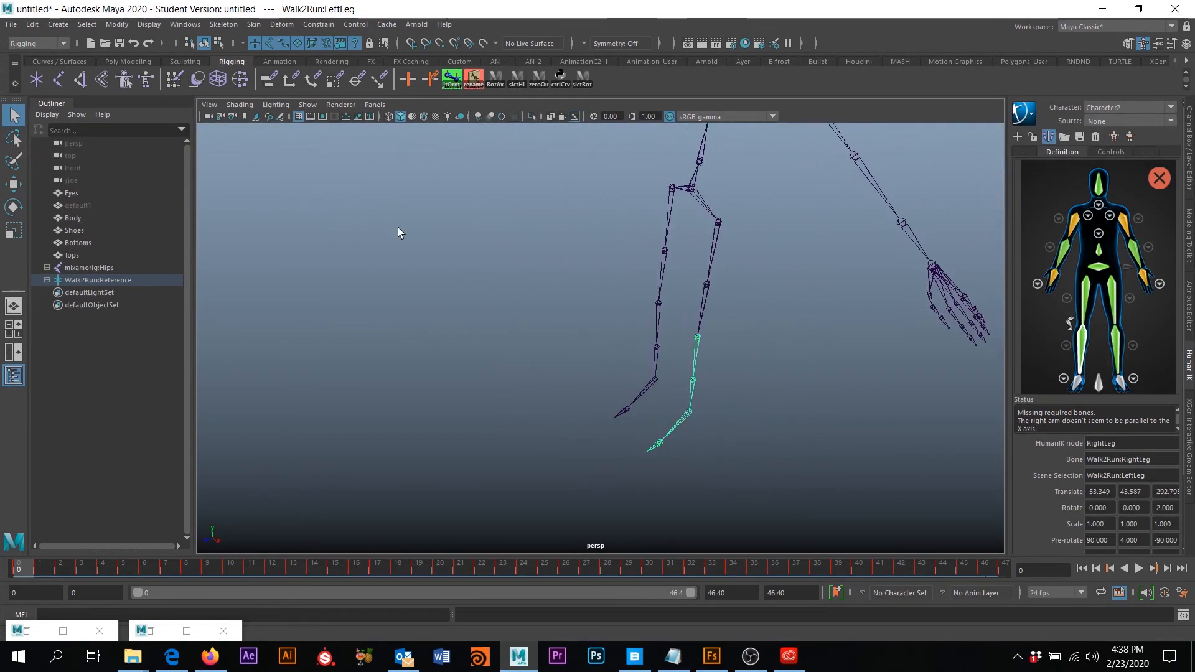
middle_click_drag(722, 371, 683, 216, "alt")
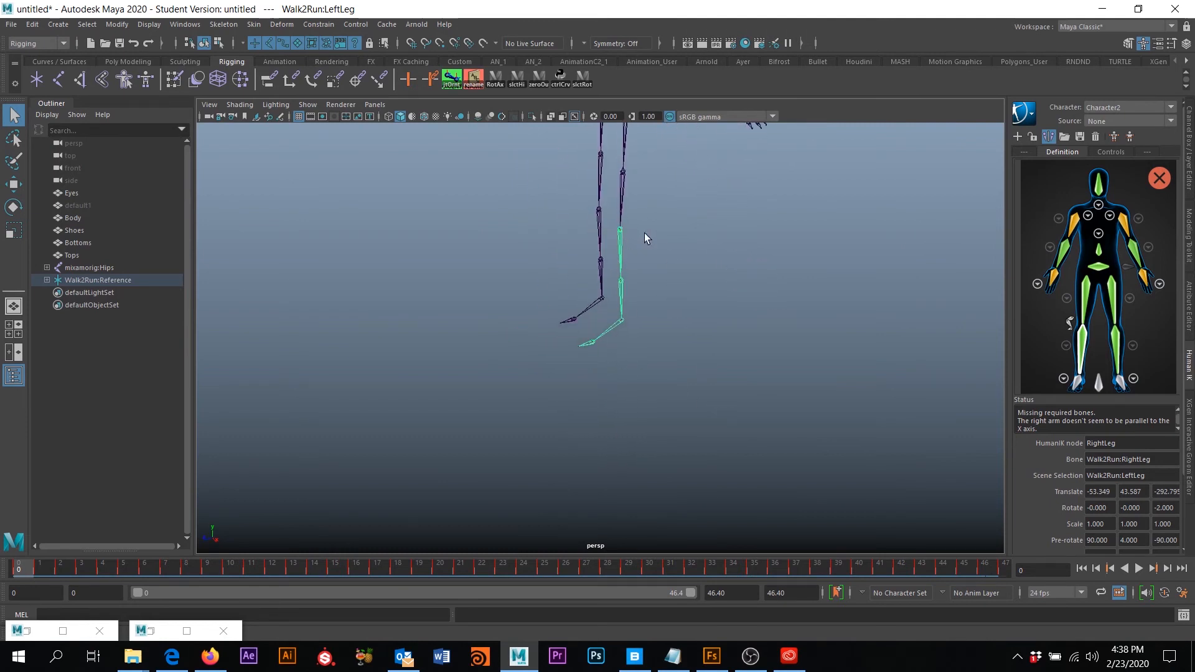
left_click(1121, 381)
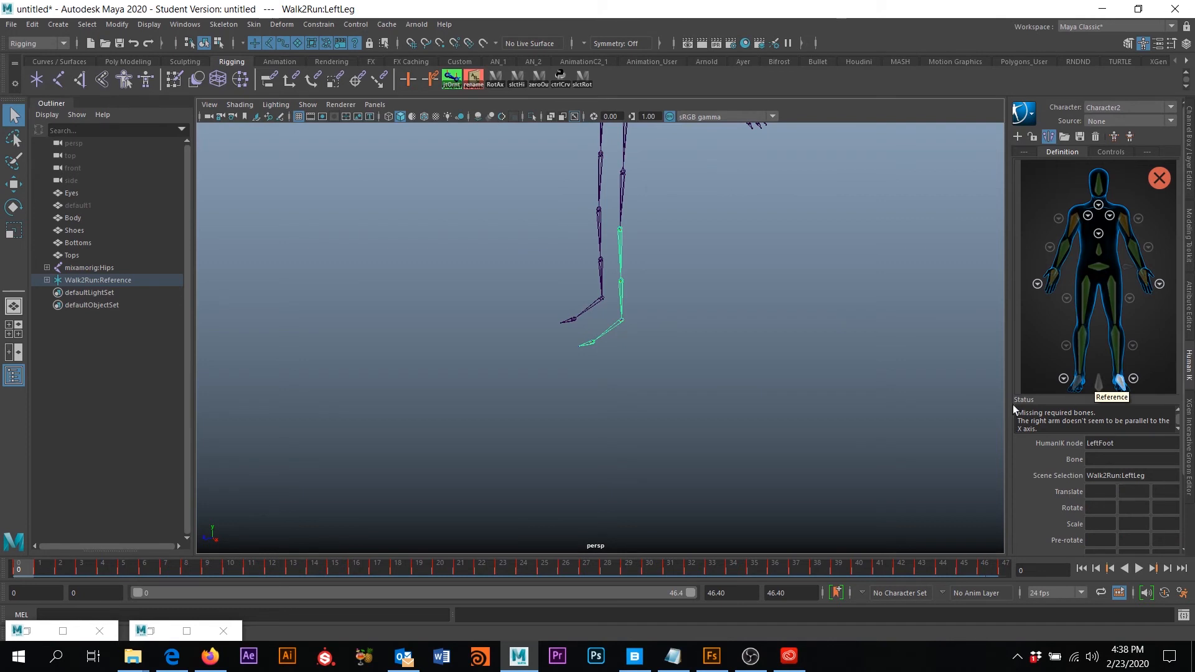
left_click(613, 330)
scroll(623, 348, "down", 10)
middle_click_drag(616, 375, 596, 410, "alt")
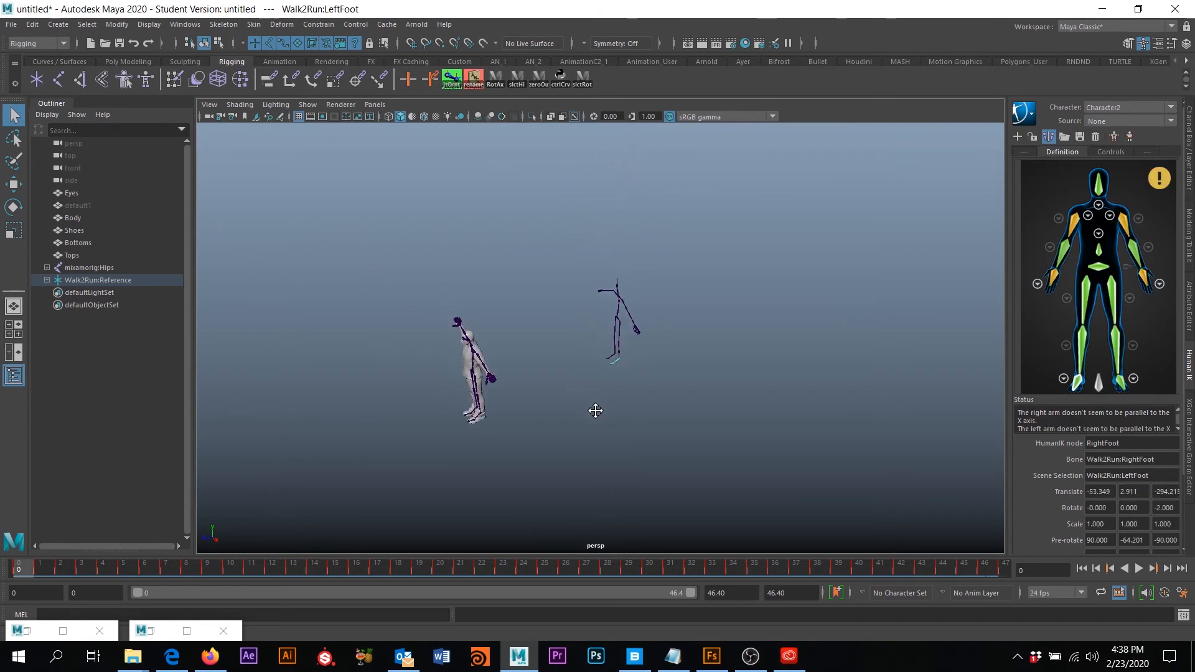
Make Character1 the active HumanIK character and set its source to Character2.
left_click_drag(595, 411, 741, 381, "alt")
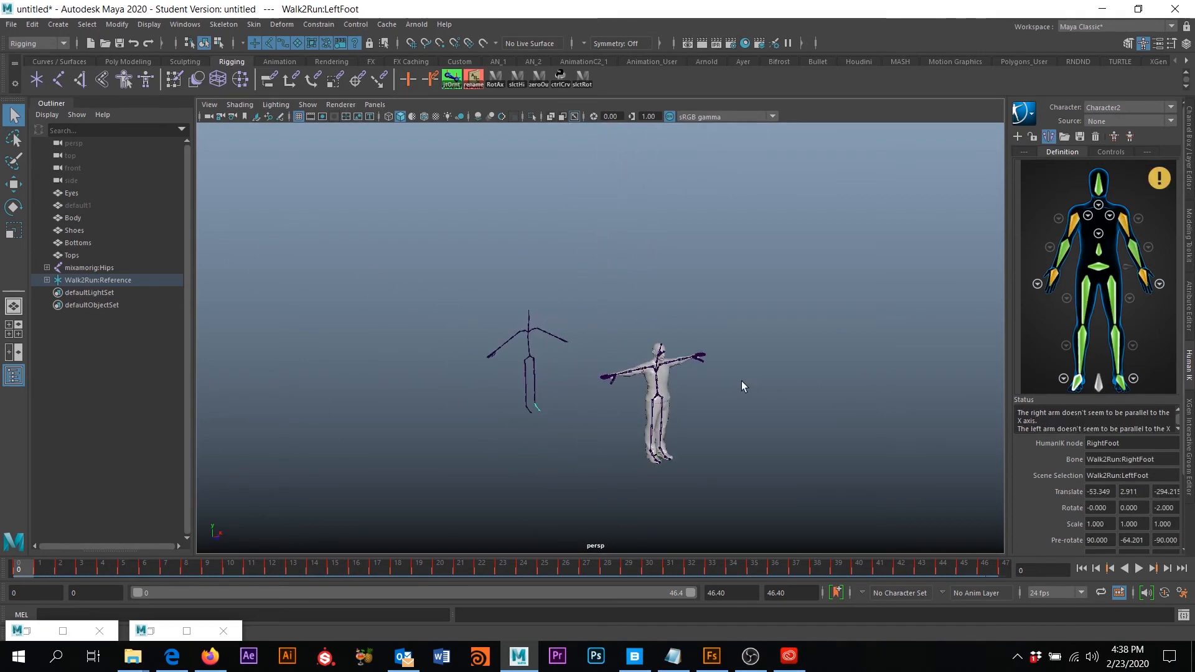
left_click(1100, 107)
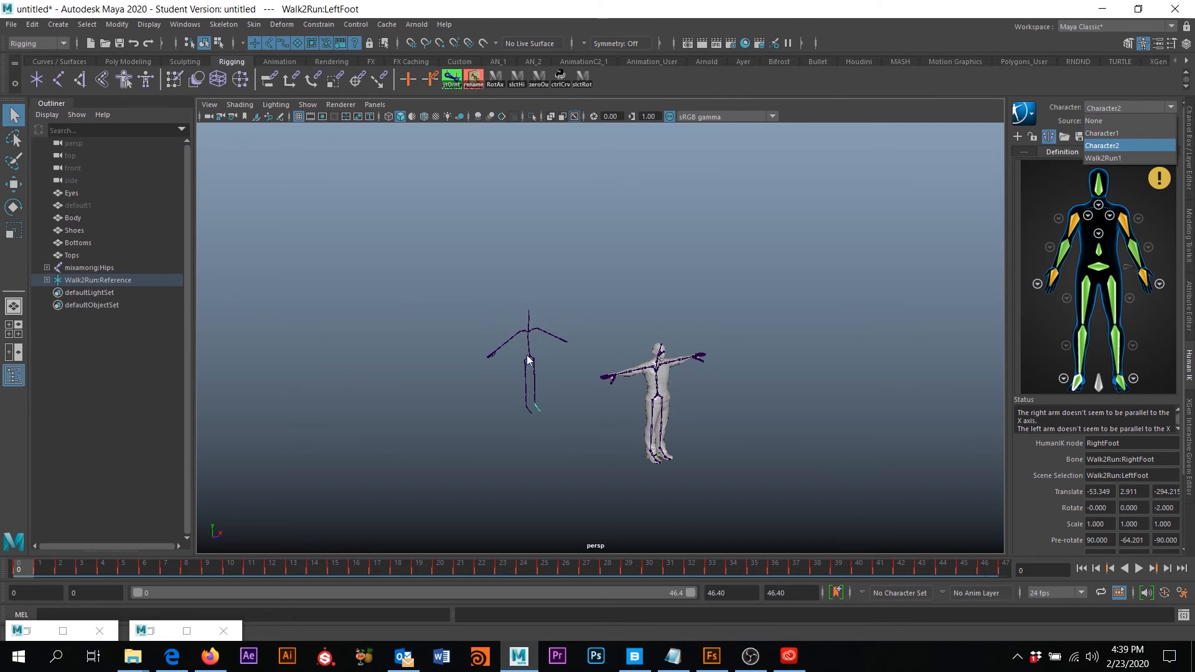
left_click(1111, 134)
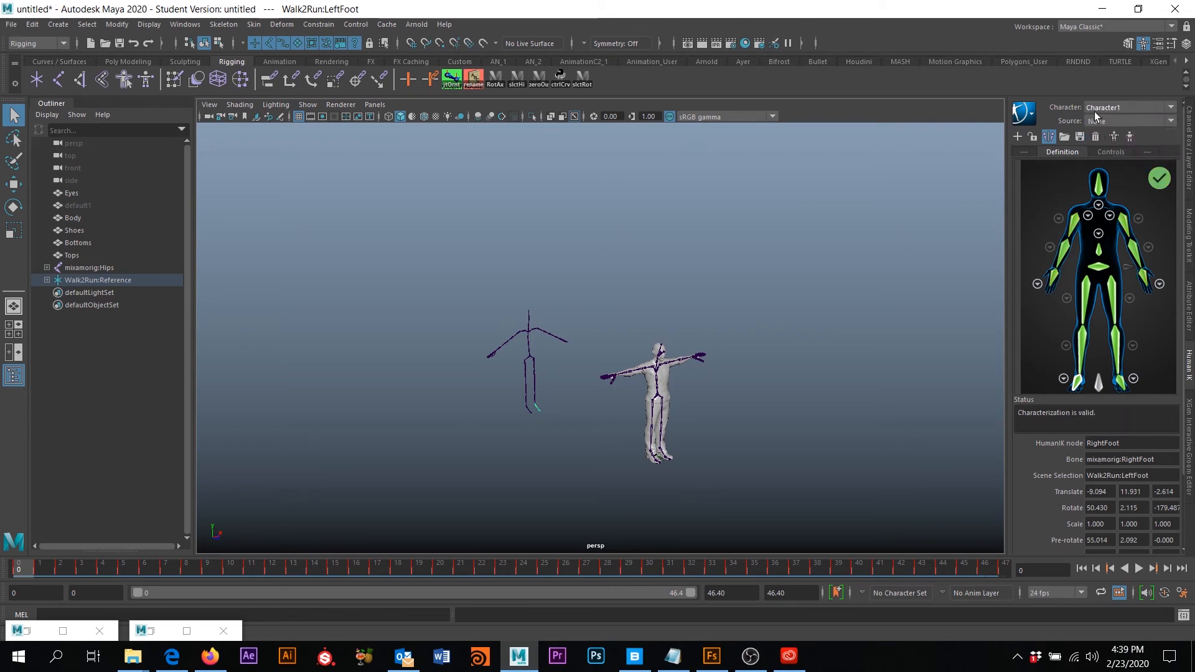
right_click_drag(657, 375, 861, 485, "alt")
middle_click_drag(862, 485, 802, 395, "alt")
left_click(802, 395)
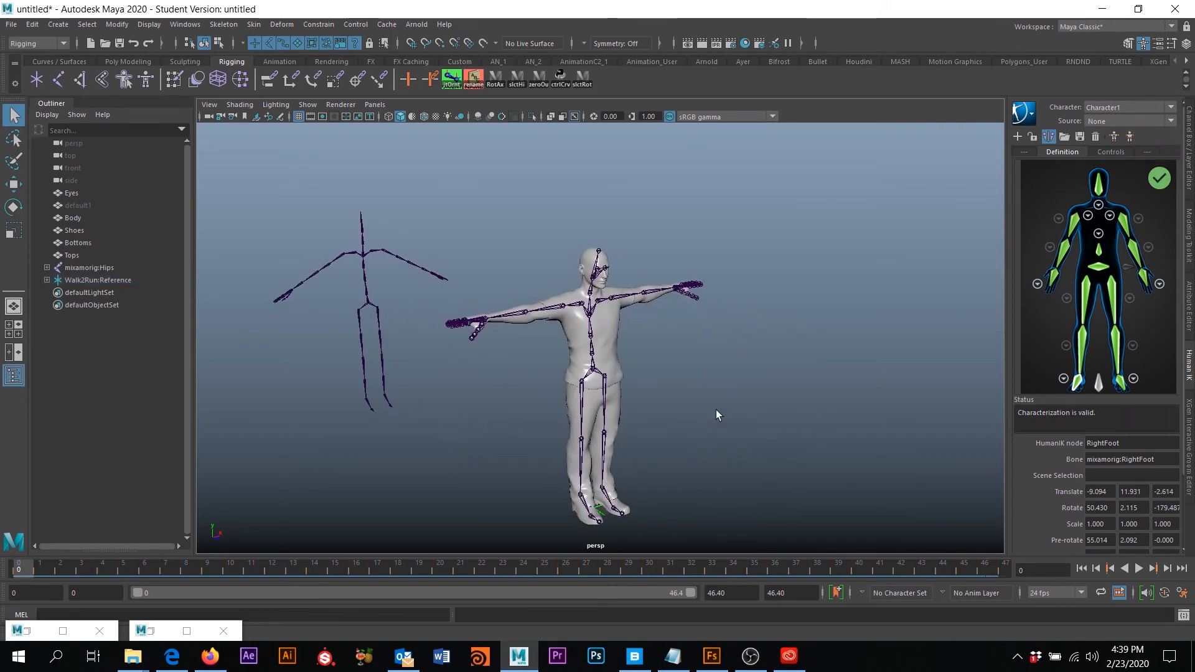
right_click_drag(666, 404, 700, 415, "alt")
middle_click_drag(702, 422, 540, 171, "alt")
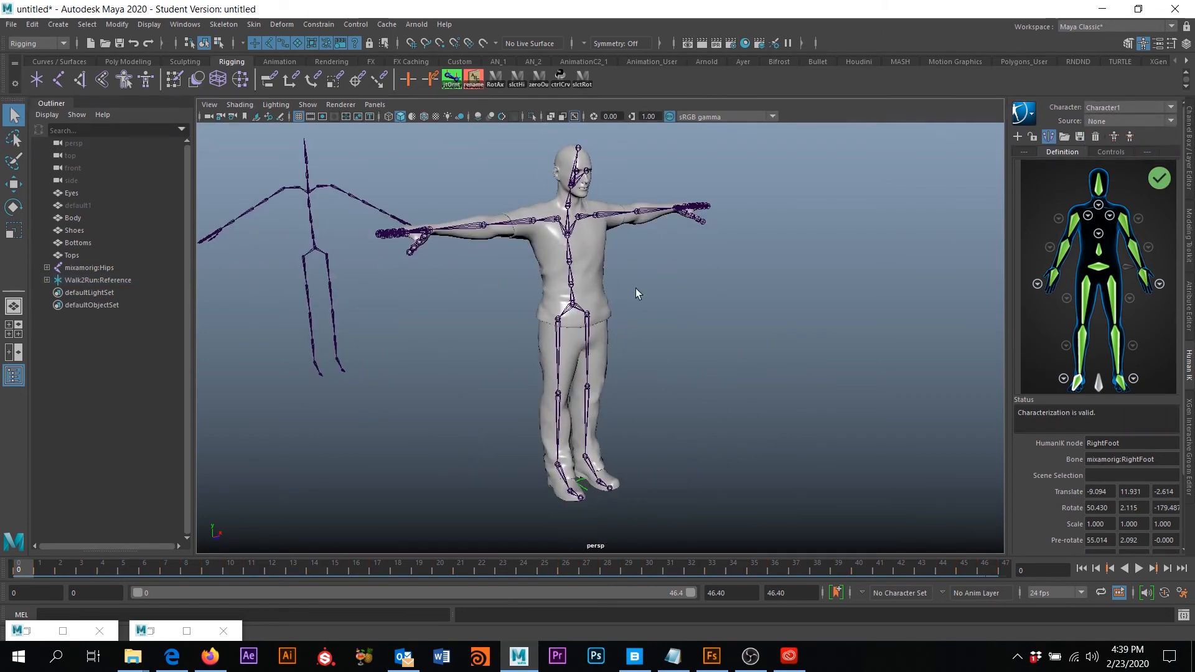
middle_click_drag(607, 339, 690, 342, "alt")
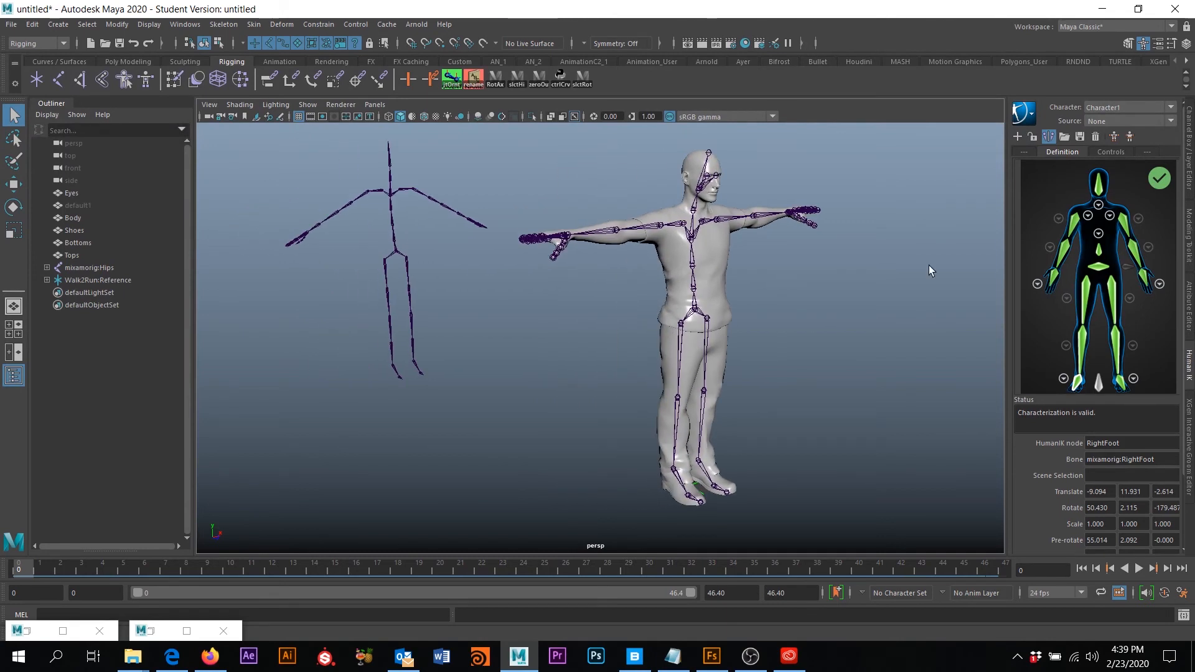
left_click(1112, 121)
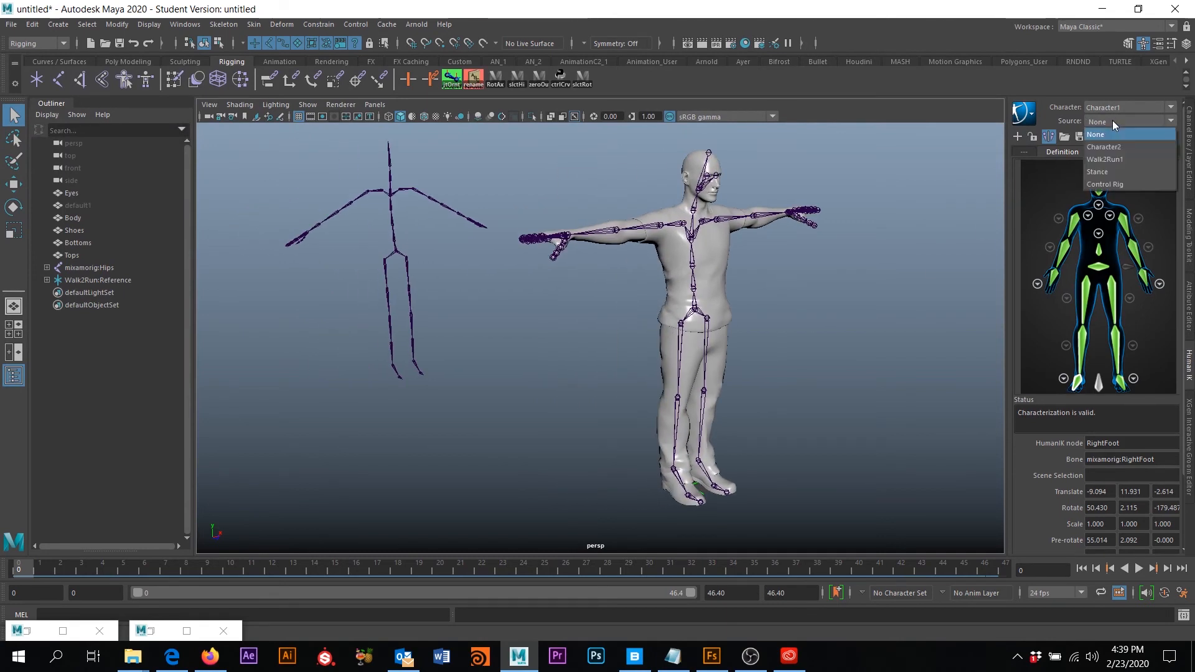
left_click(1119, 146)
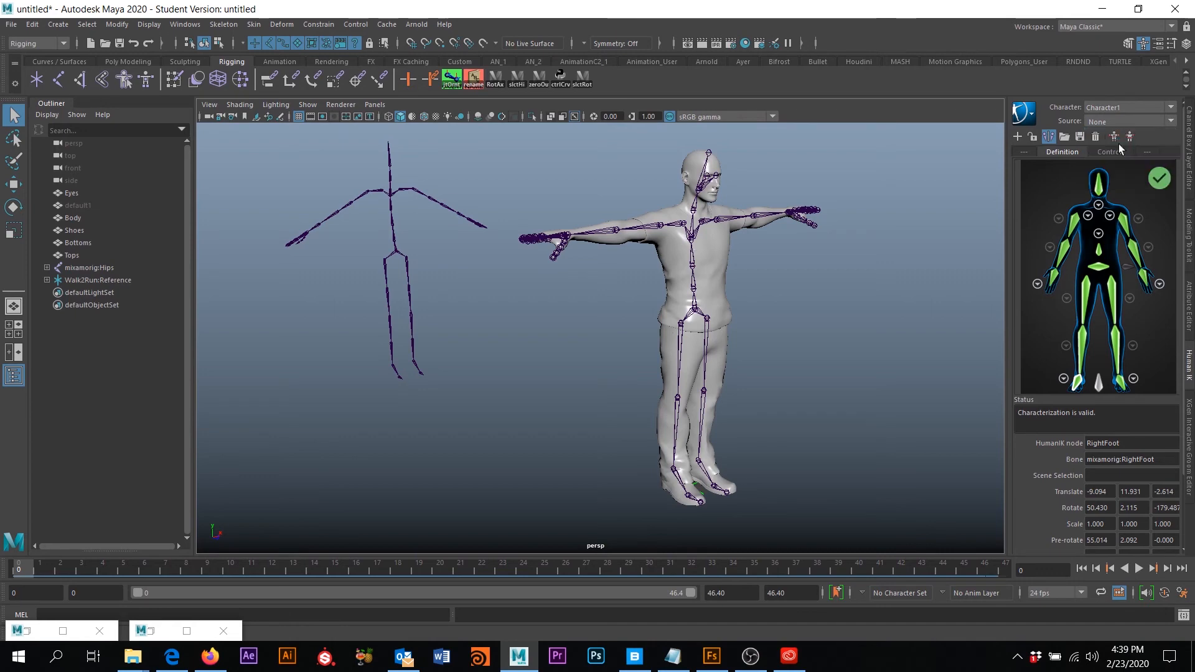
Play back the retargeted animation and check the character's motion against the mocap skeleton from several angles.
left_click_drag(796, 402, 582, 410, "alt")
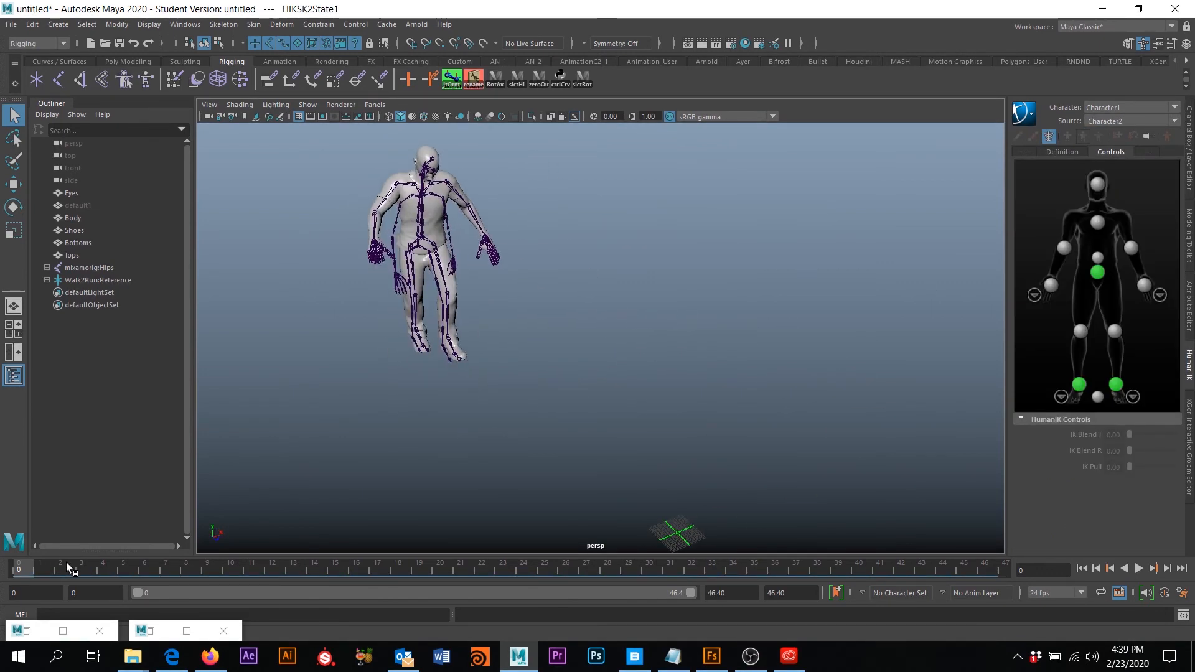
left_click(1140, 568)
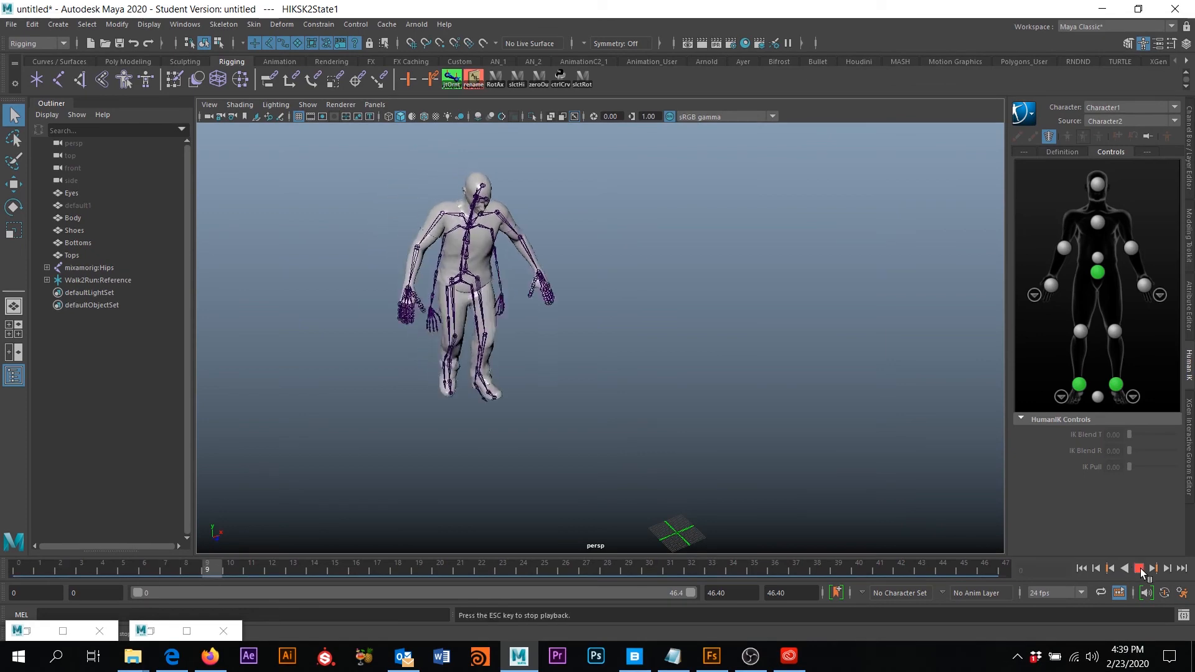
middle_click_drag(734, 408, 348, 246, "alt")
left_click_drag(498, 339, 691, 329, "alt")
middle_click_drag(524, 322, 573, 368, "alt")
mouse_move(573, 367)
left_mouse_down("alt")
mouse_move(547, 352)
mouse_move(565, 382)
mouse_move(542, 386)
left_mouse_up("alt")
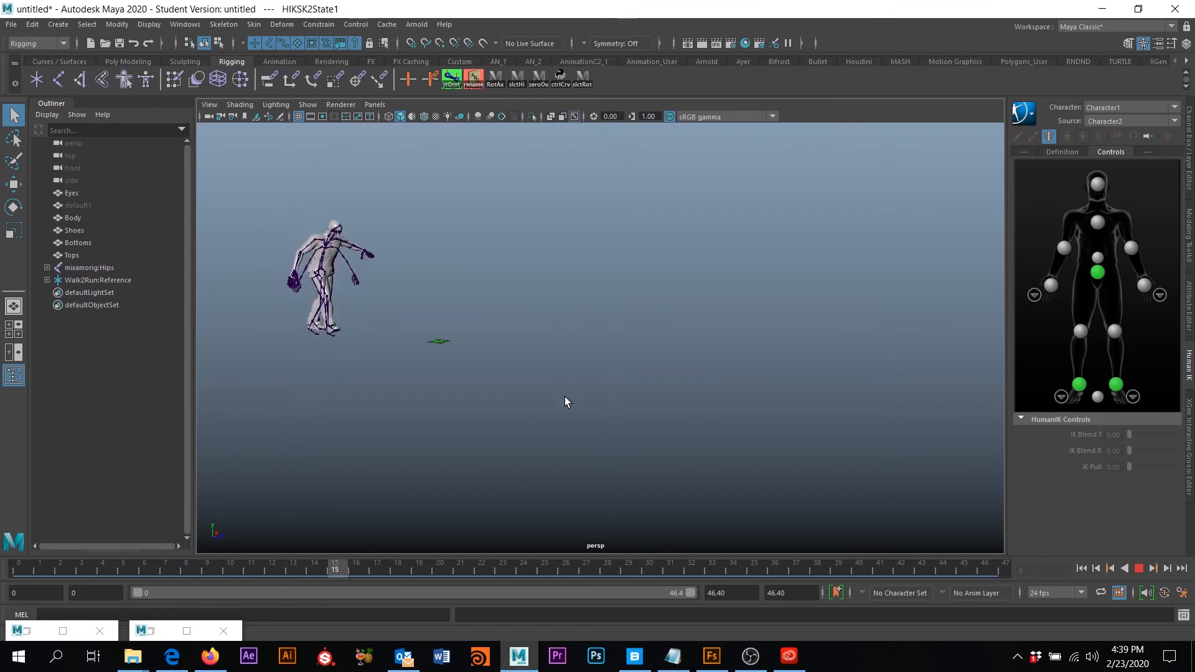
left_click(1139, 569)
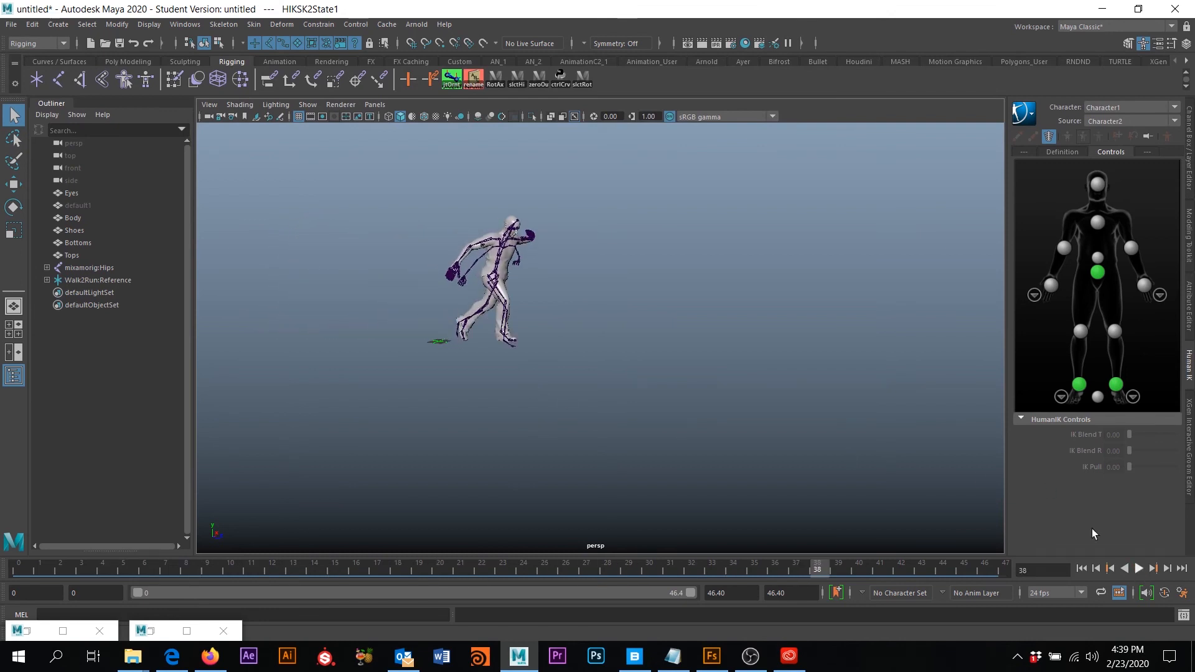
Turn off the X-ray joints display and hide the Walk2Run:Reference skeleton.
left_click(574, 117)
right_click_drag(547, 339, 547, 358, "alt")
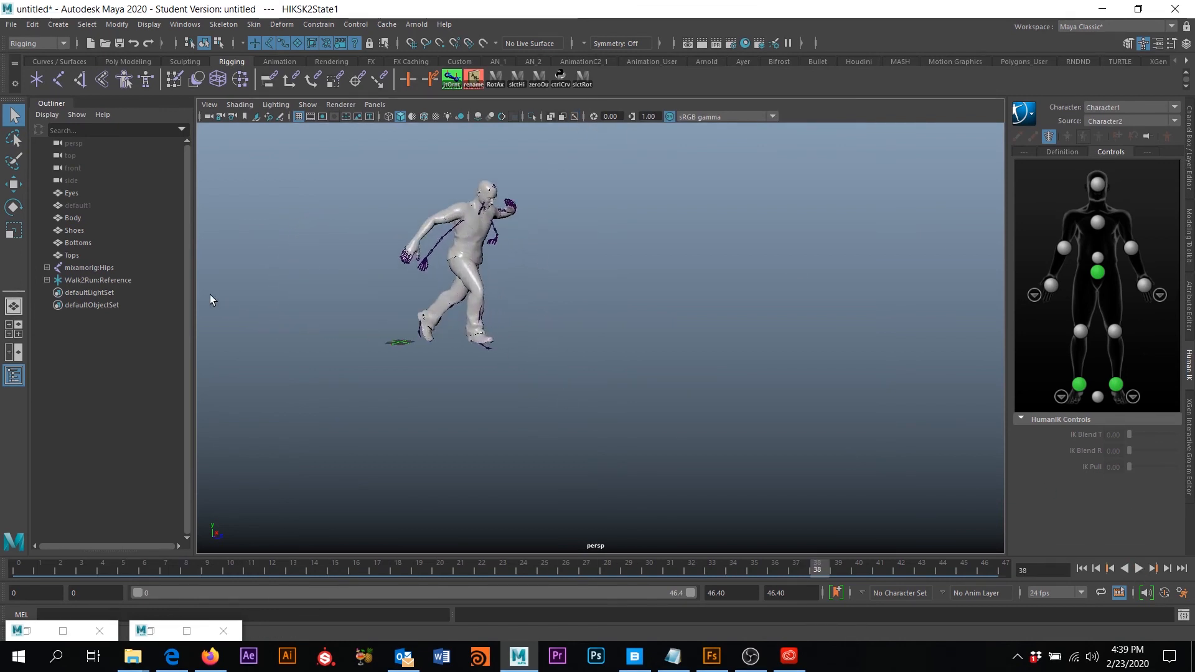
left_click(93, 282)
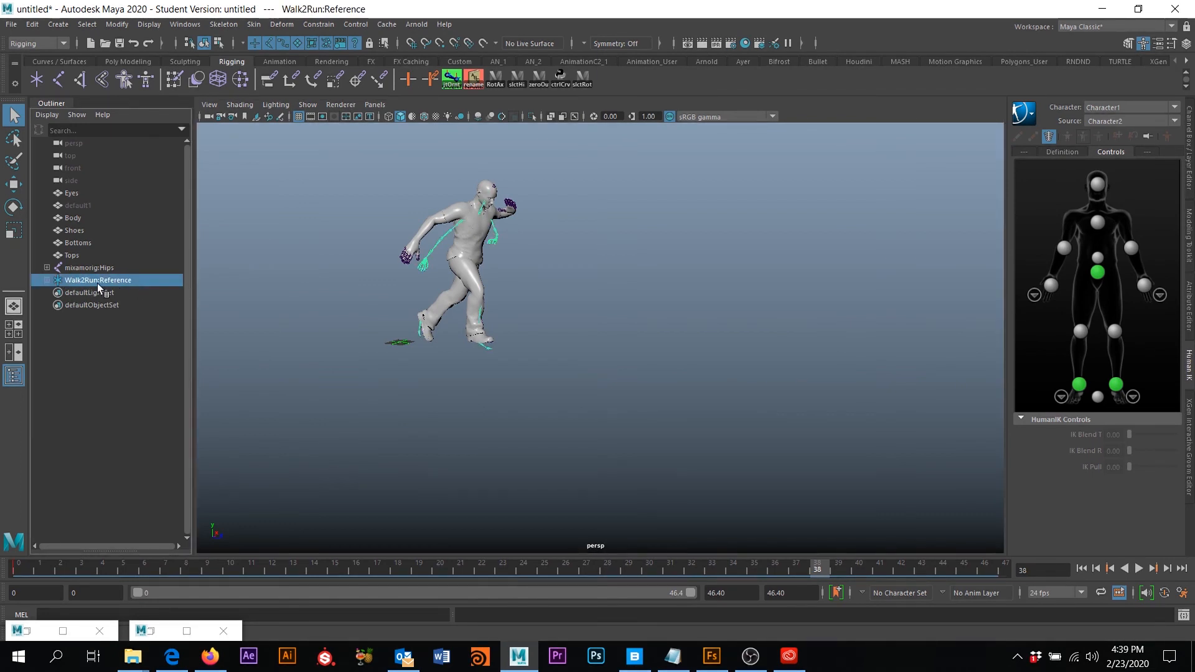
key("h")
middle_click_drag(560, 252, 585, 290, "alt")
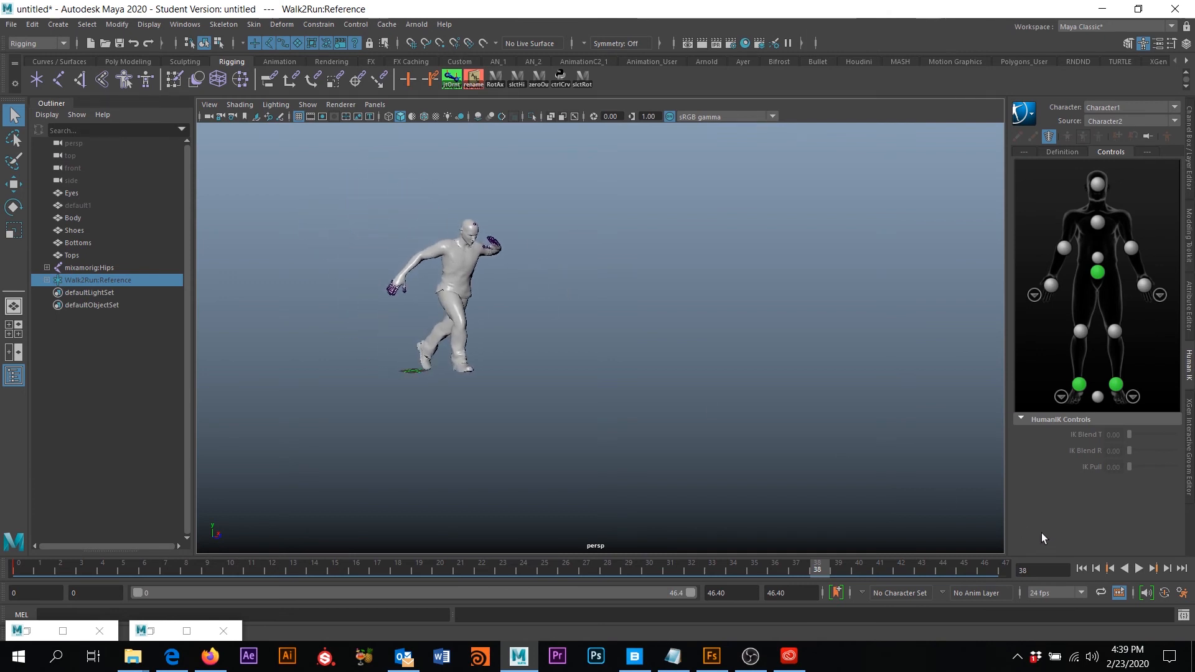
Play the animation from frame 0 to review the character's motion with the mocap skeleton hidden.
left_click(1081, 568)
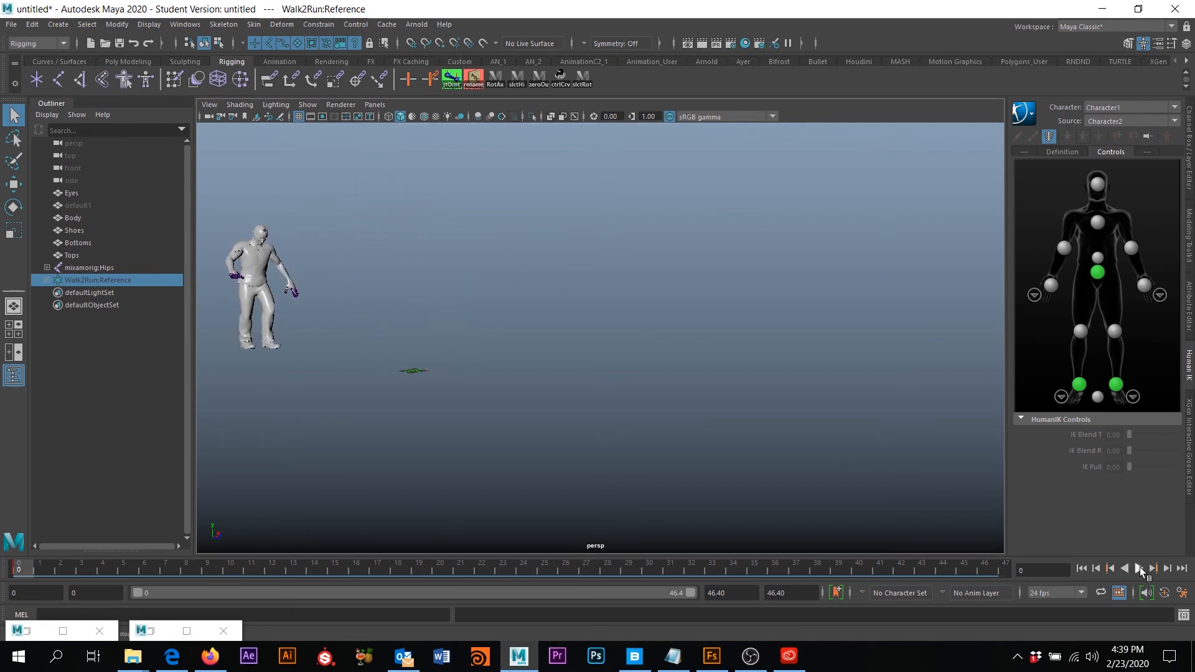
left_click(1139, 568)
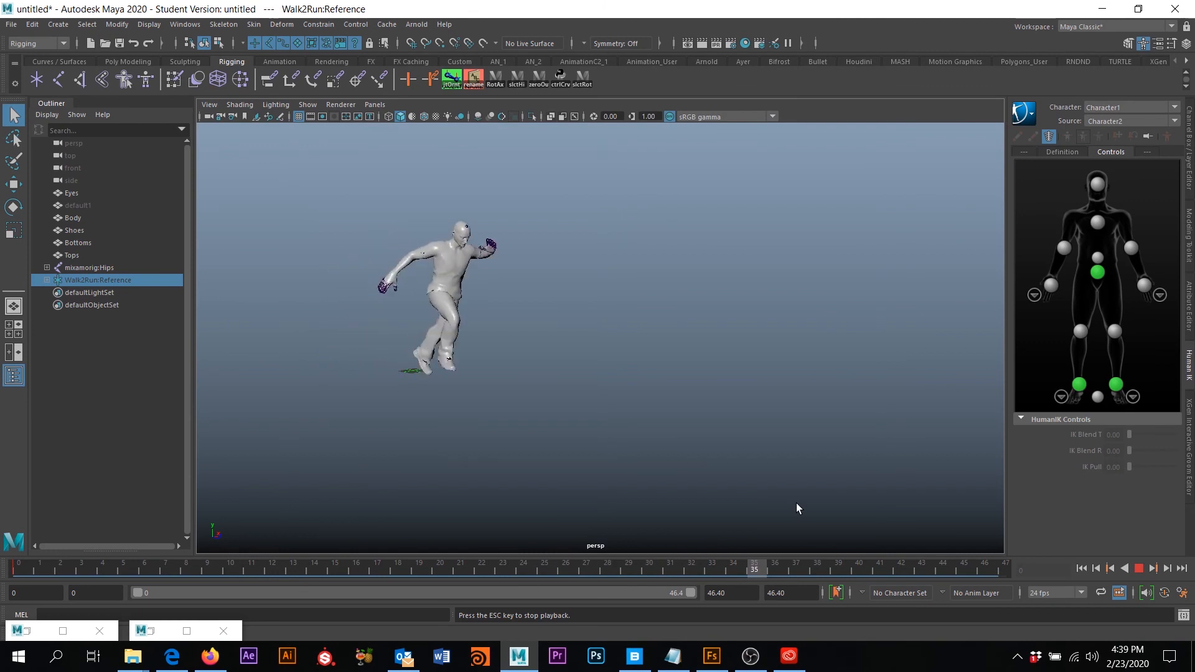
scroll(650, 438, "up", 5)
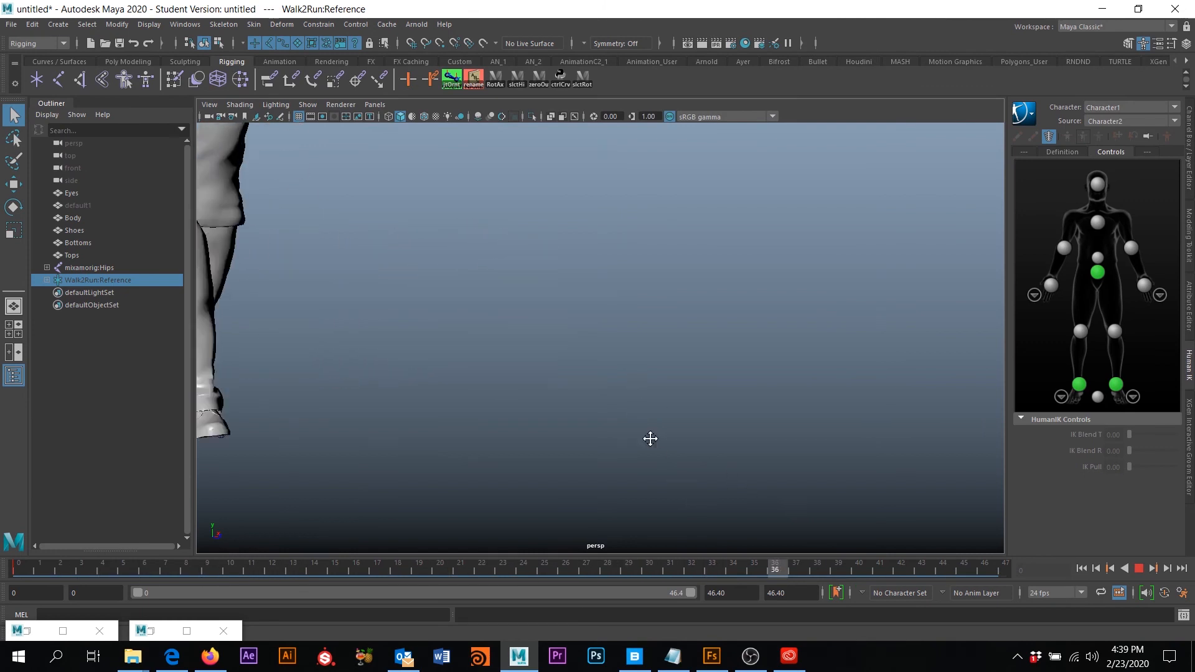
scroll(651, 439, "down", 6)
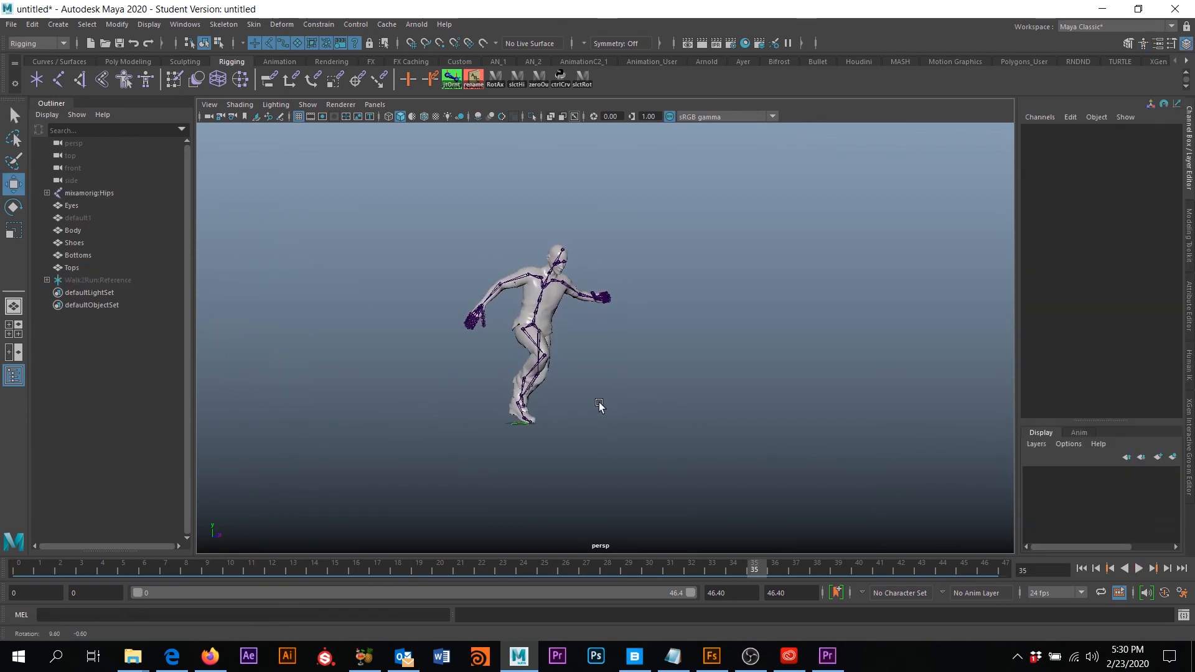
Group the mixamorig:Hips skeleton together with the Eyes, default1, Body, Shoes, Bottoms and Tops meshes.
left_click_drag(598, 406, 634, 416, "alt")
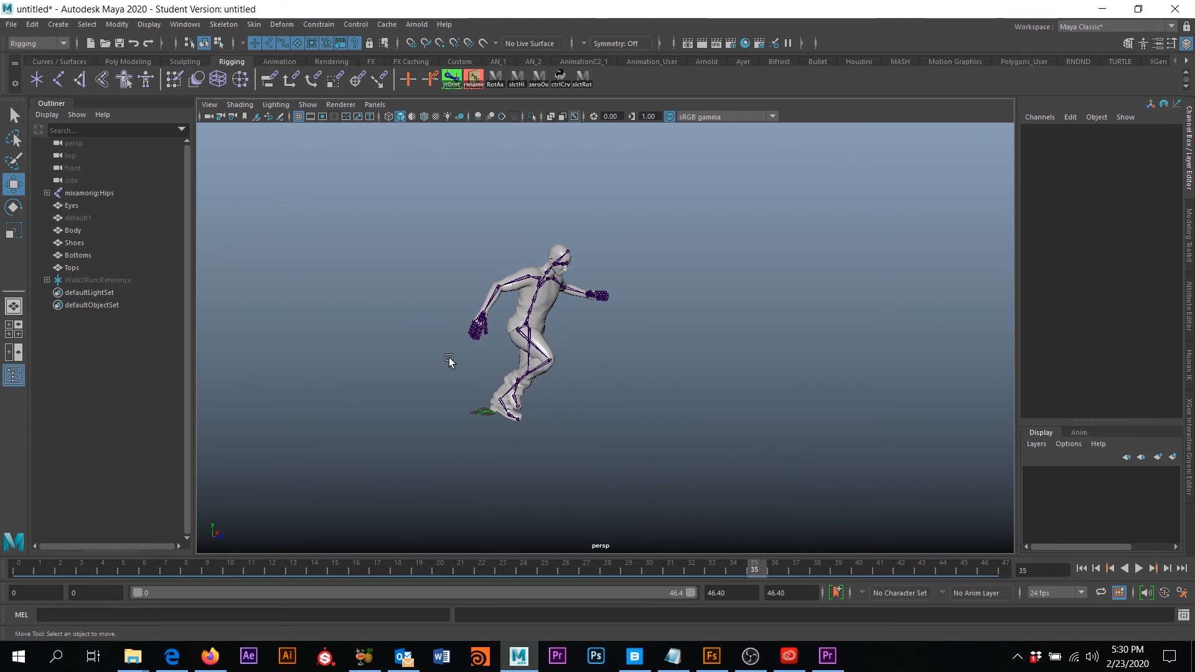
left_click(90, 280)
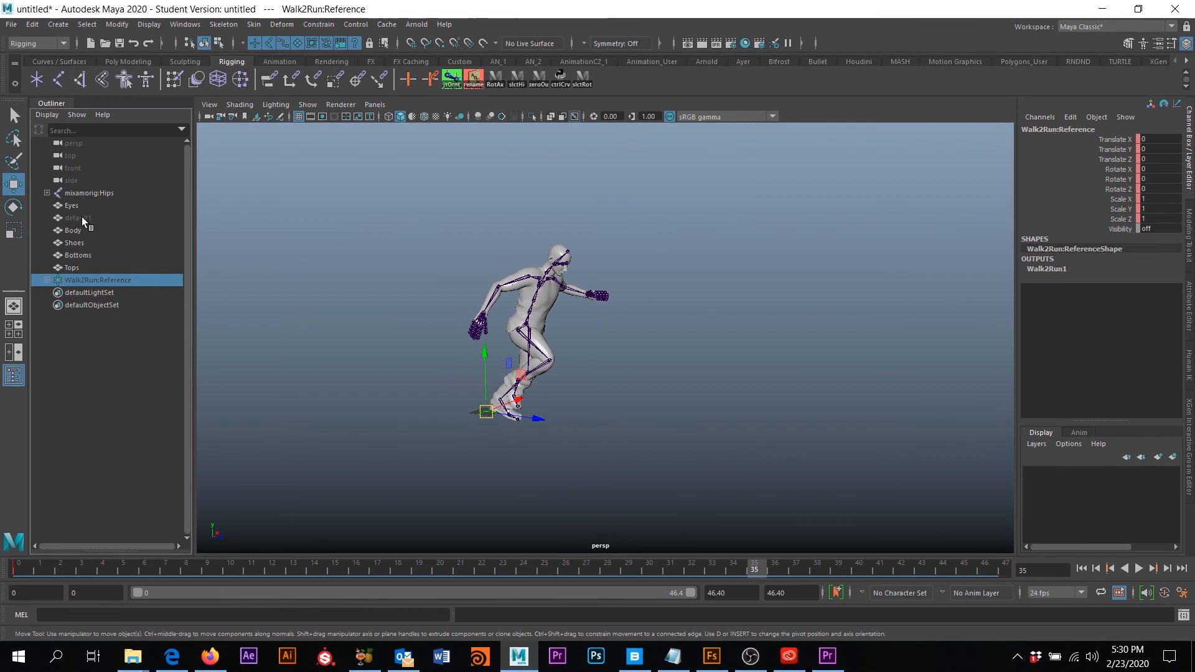
left_click(80, 193)
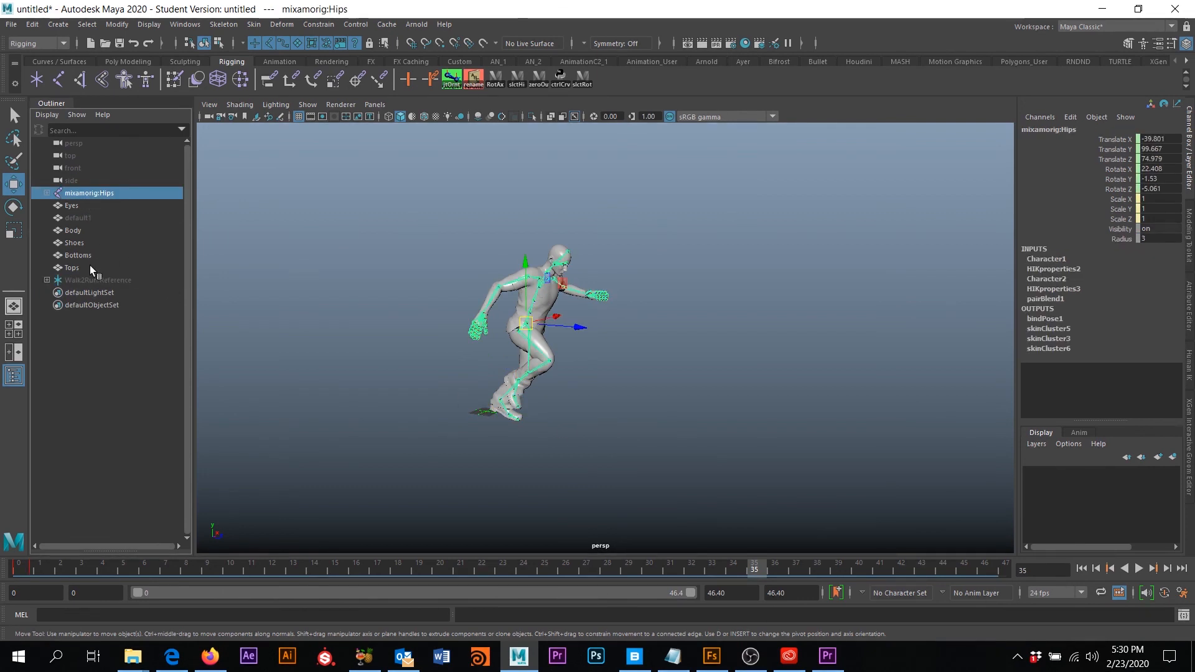
left_click(90, 268, "shift")
key("ctrl+g")
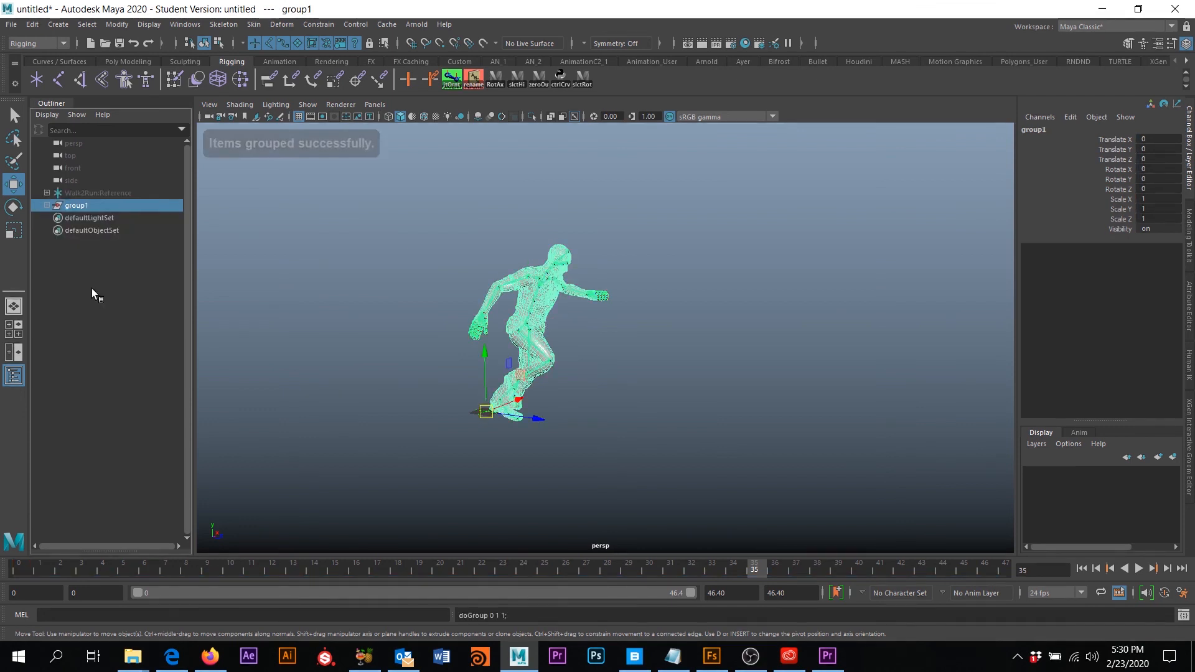
Break the connections on all Translate, Rotate and Scale channels of Walk2Run:Reference.
left_click(81, 194)
left_click(46, 193)
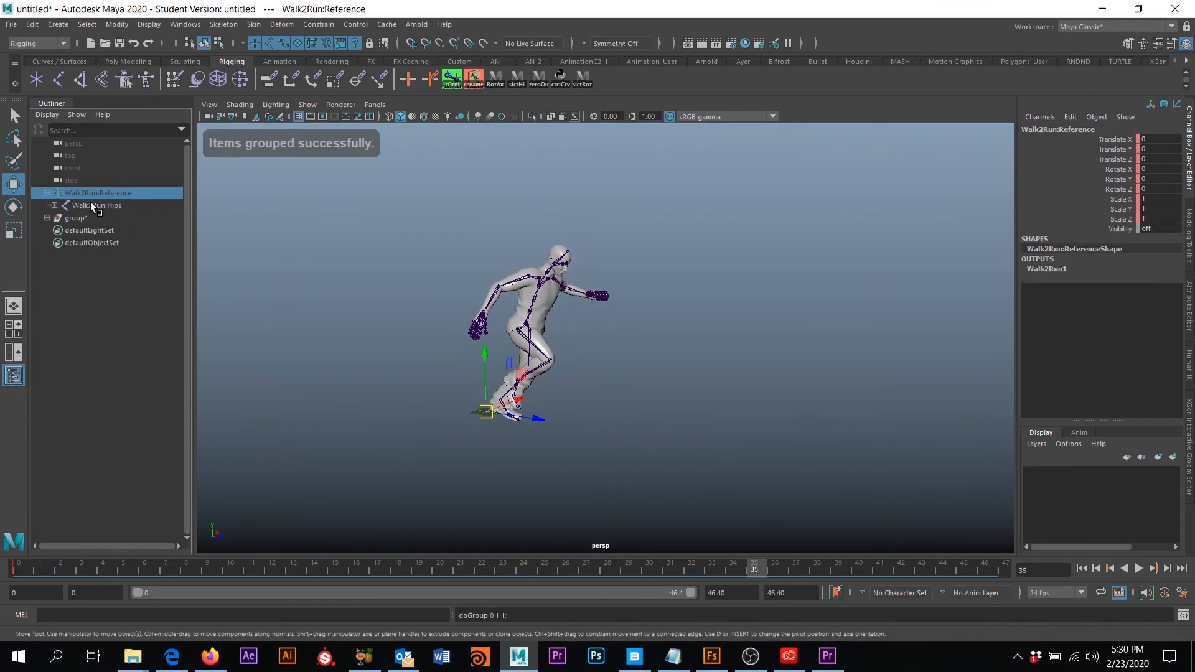
left_click(47, 193)
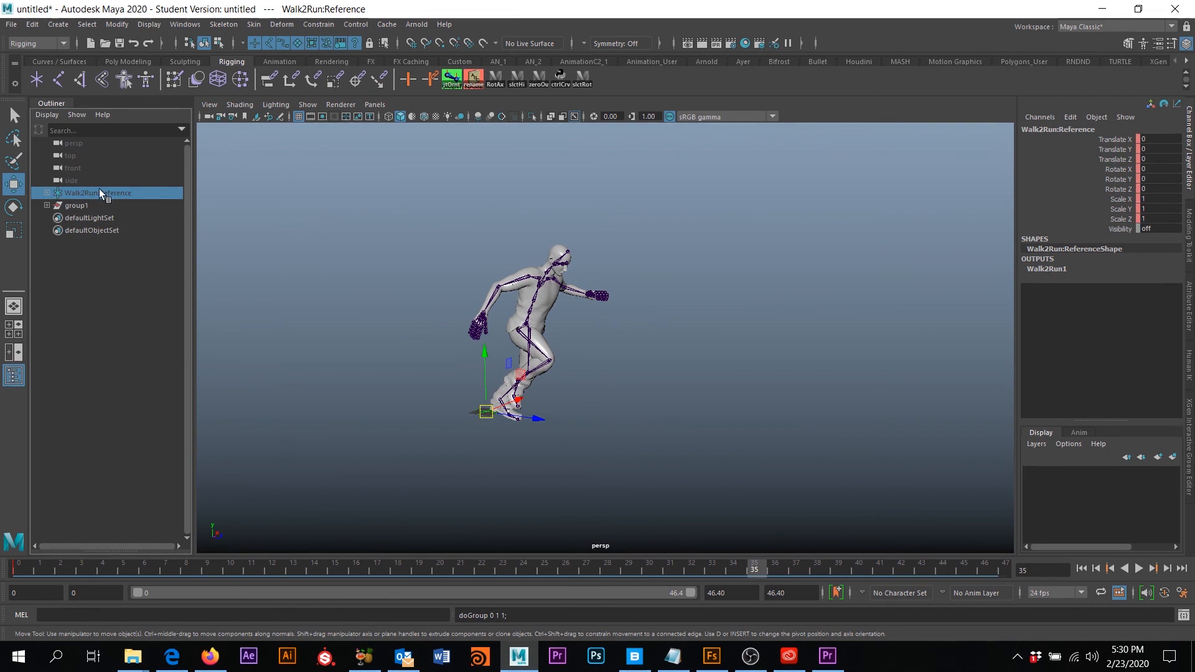
left_click(47, 193)
left_click(48, 193)
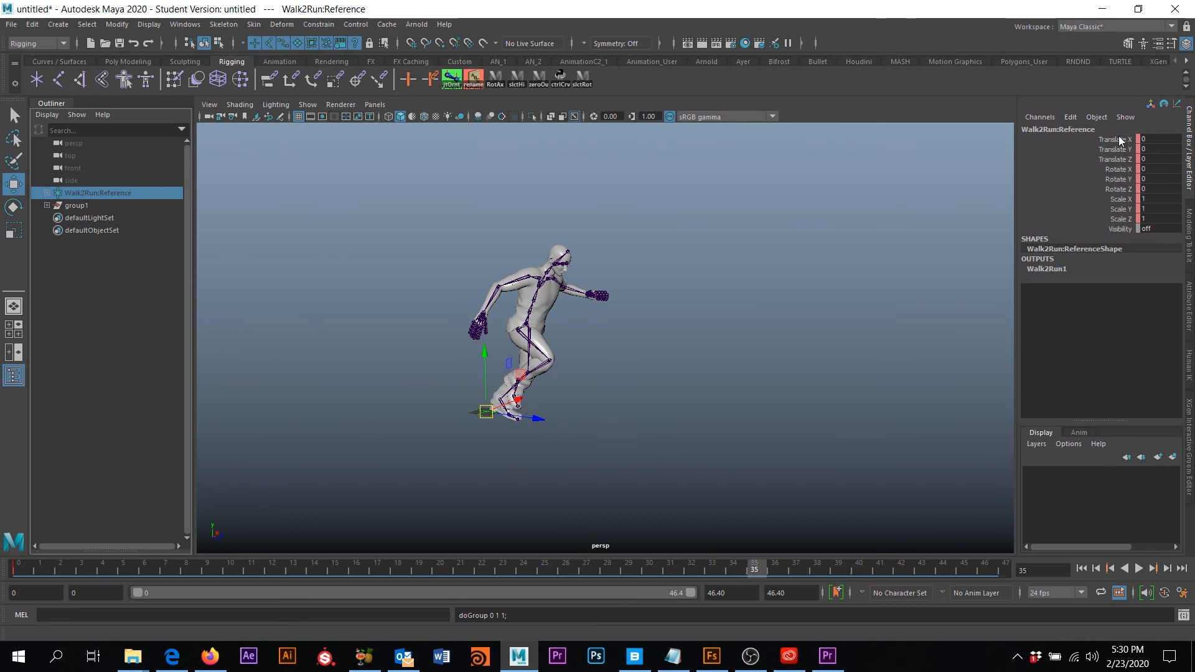
left_click_drag(1120, 139, 1124, 199)
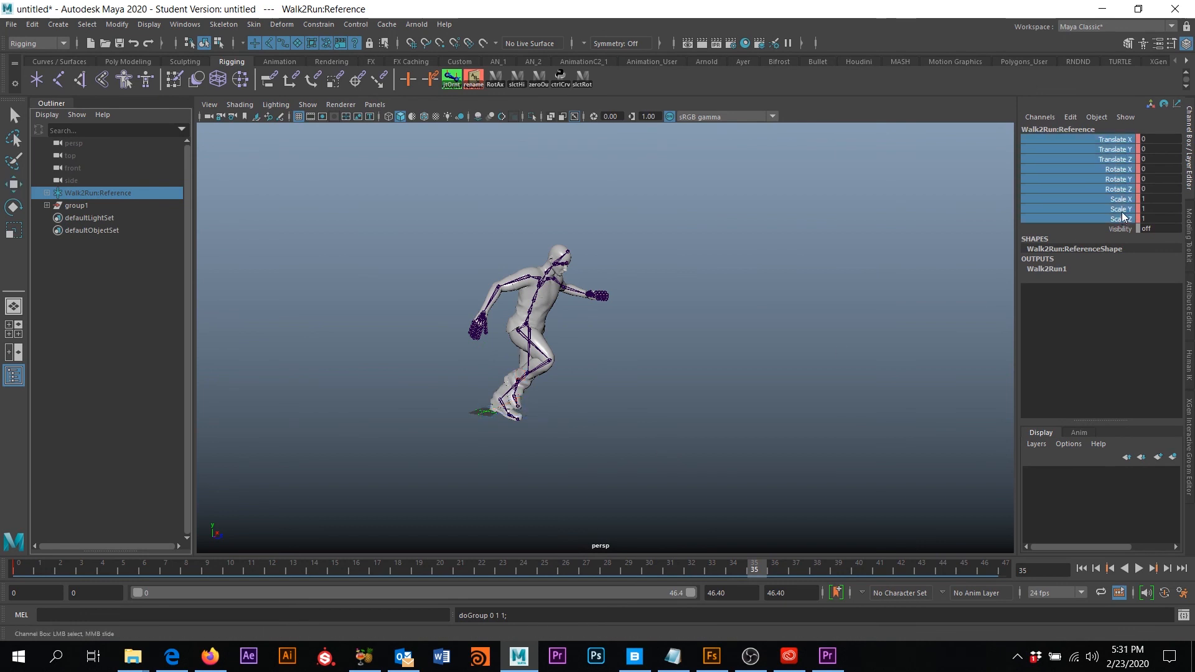
right_click(1124, 199)
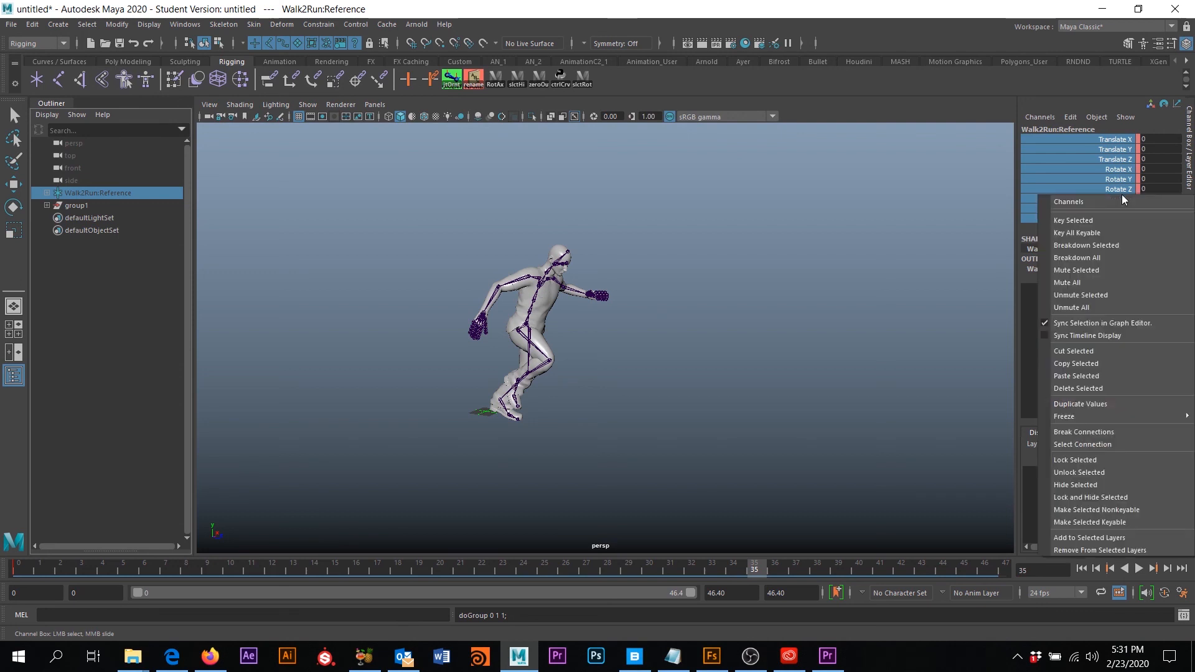
left_click(1101, 433)
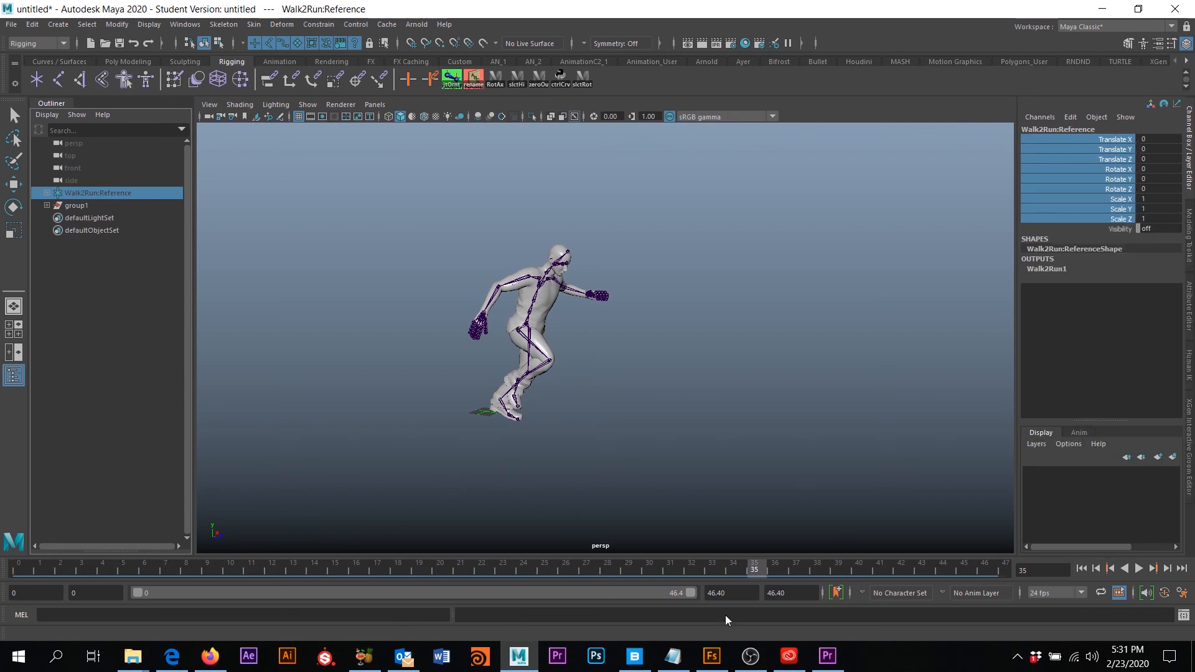
Play the animation from frame 0 to check the motion and expand the Walk2Run:Reference hierarchy.
left_click(1081, 569)
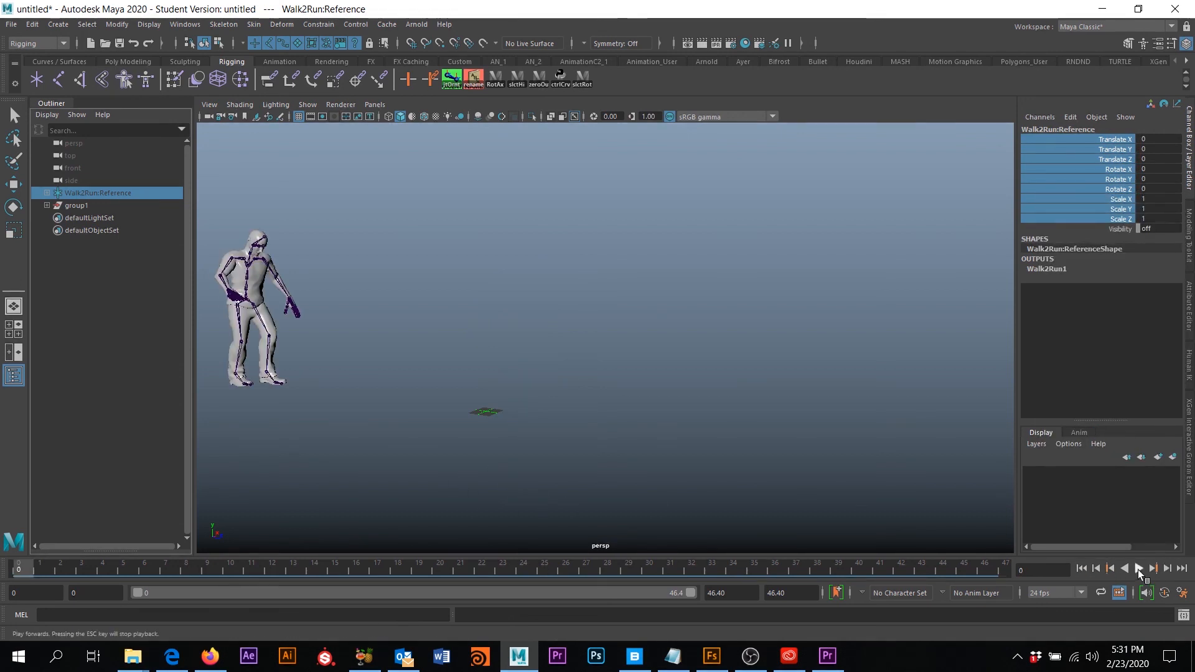
left_click(1140, 569)
left_click(47, 194)
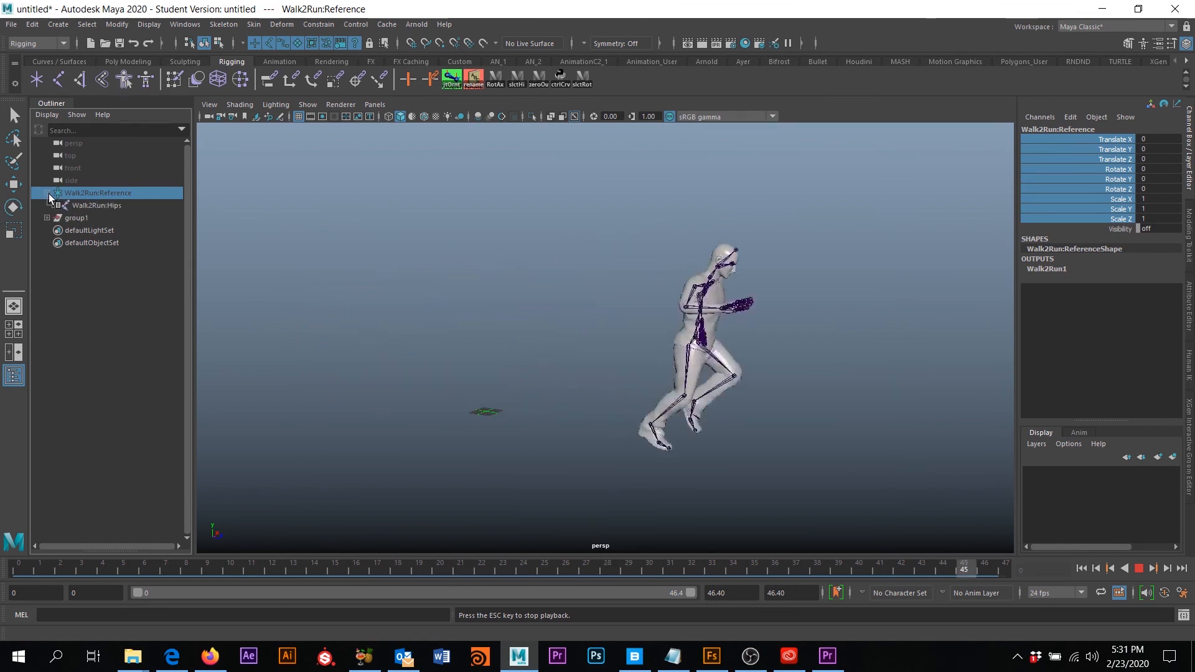
Stop playback and inspect the channels of the LeftUpLeg, RightUpLeg and Spine joints under Walk2Run:Hips.
left_click(69, 206)
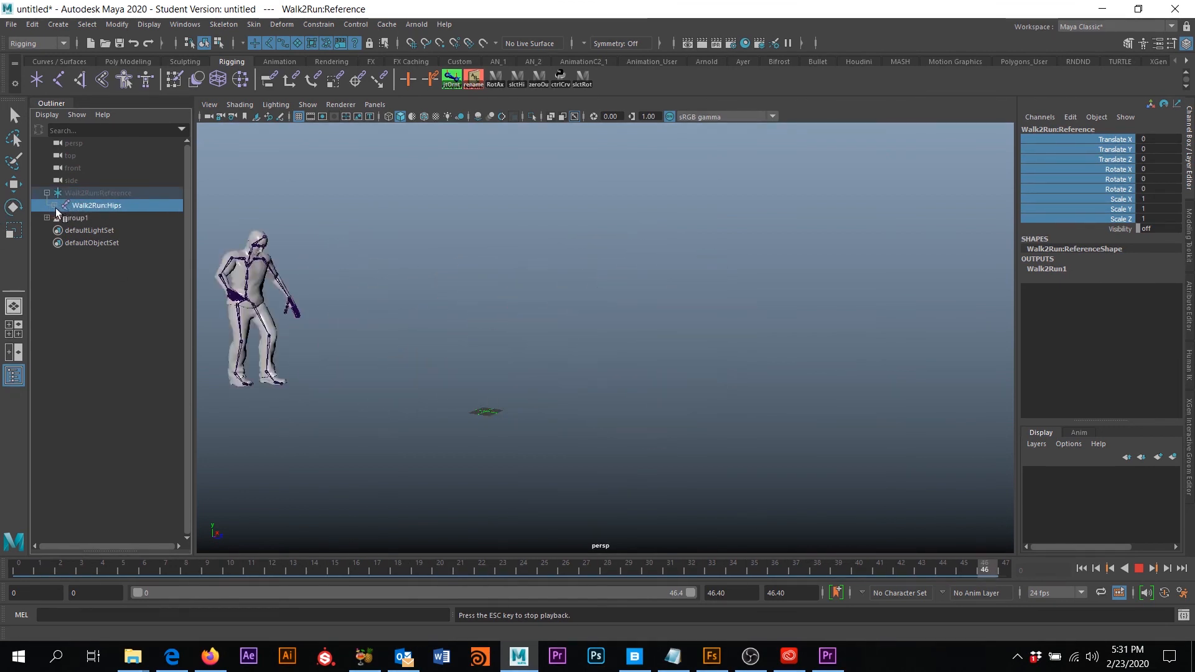
left_click(54, 206)
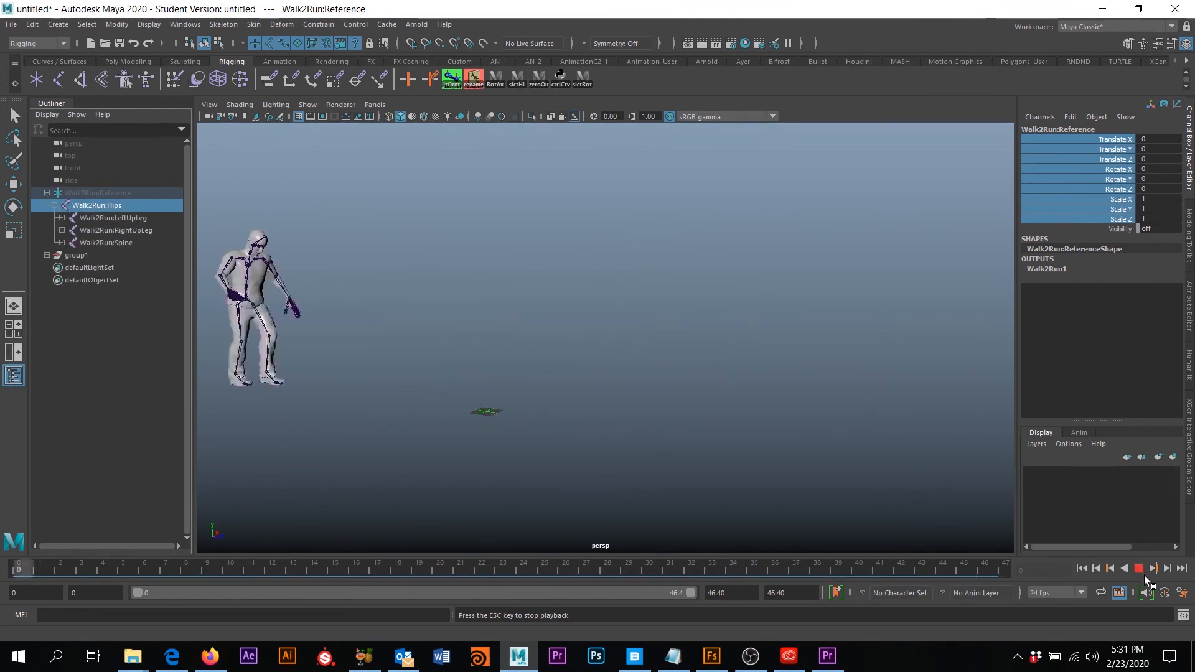
left_click(1138, 569)
left_click(97, 218)
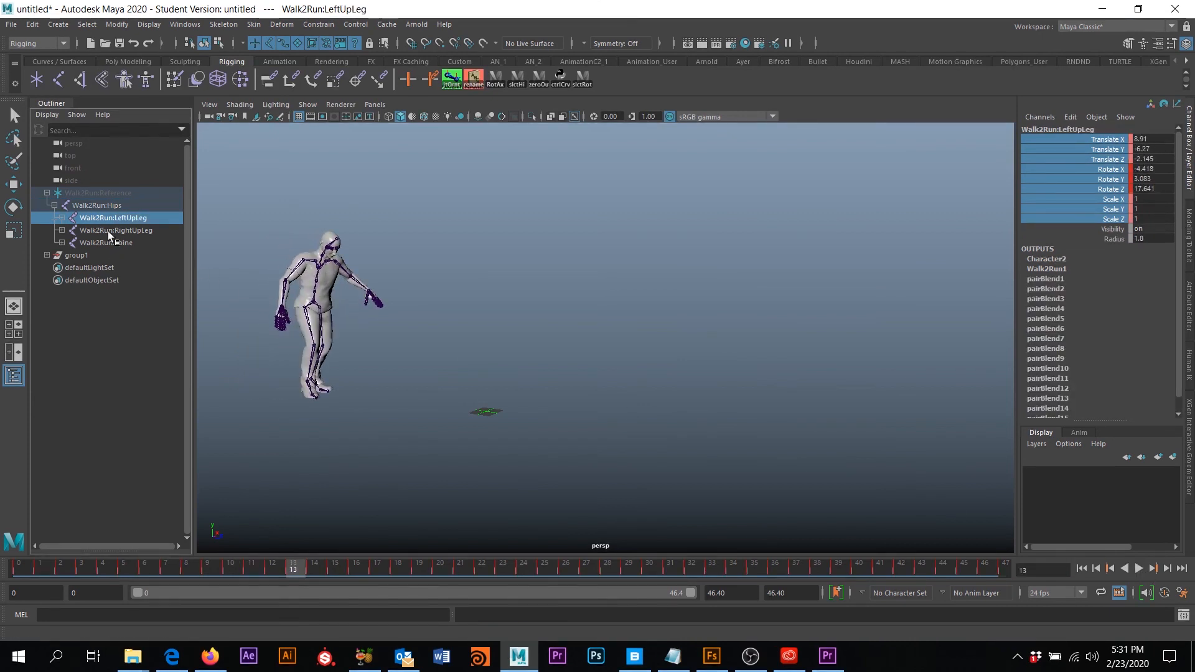
left_click(108, 231)
left_click(110, 243)
left_click(49, 207)
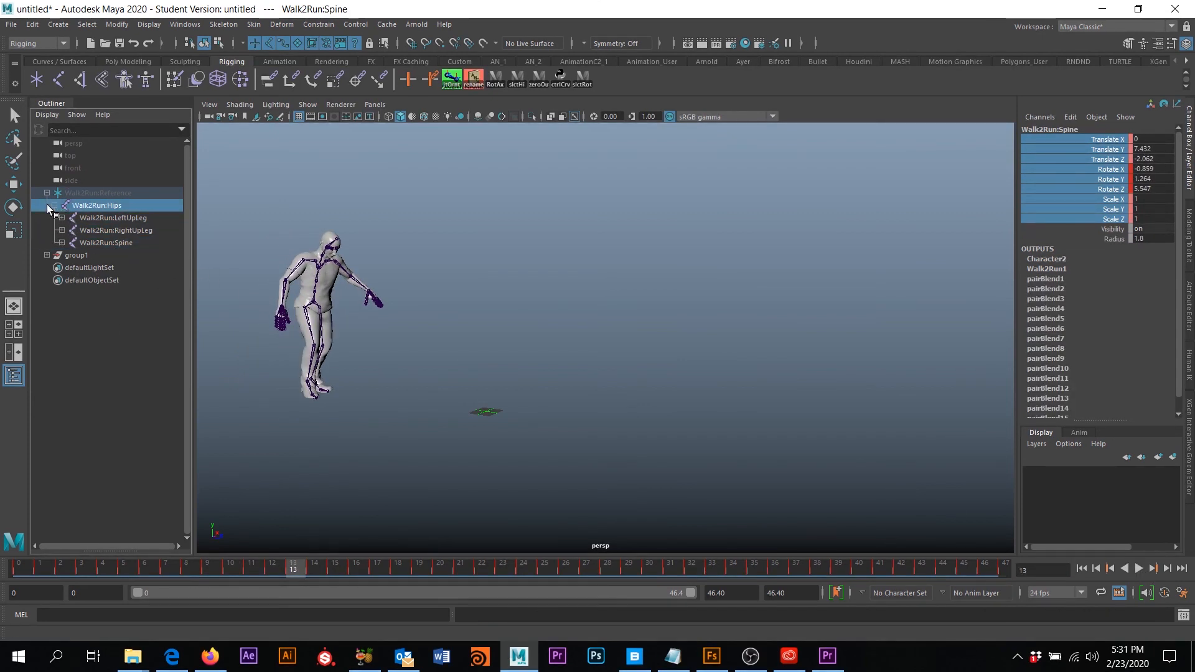
left_click(50, 206)
Move Walk2Run:Reference freely to about 245 in Translate Y and 270 in Translate Z, and play the animation to check it.
left_click(86, 192)
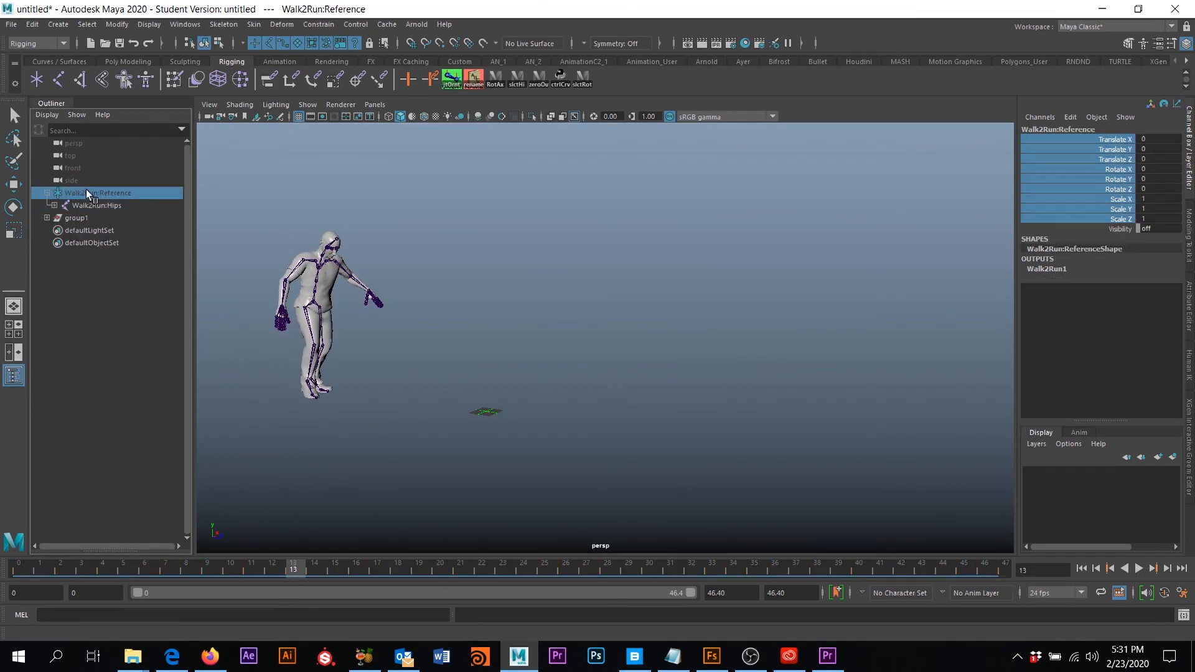
left_click(47, 193)
scroll(522, 434, "down", 2)
key("w")
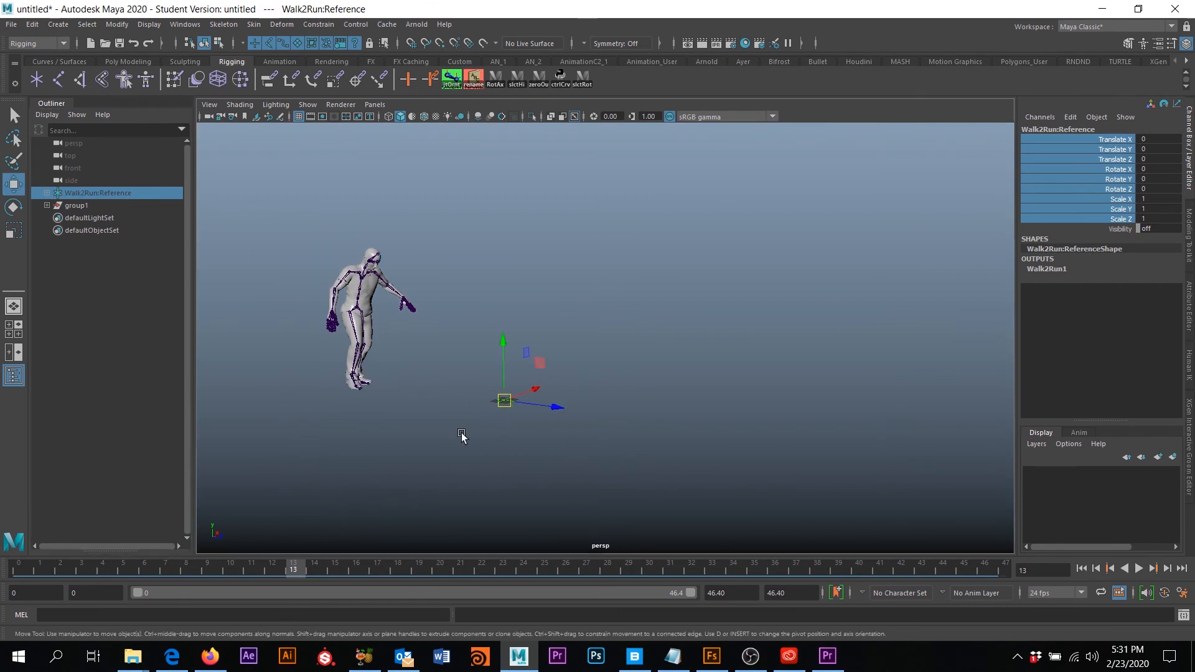
left_click_drag(526, 364, 703, 231)
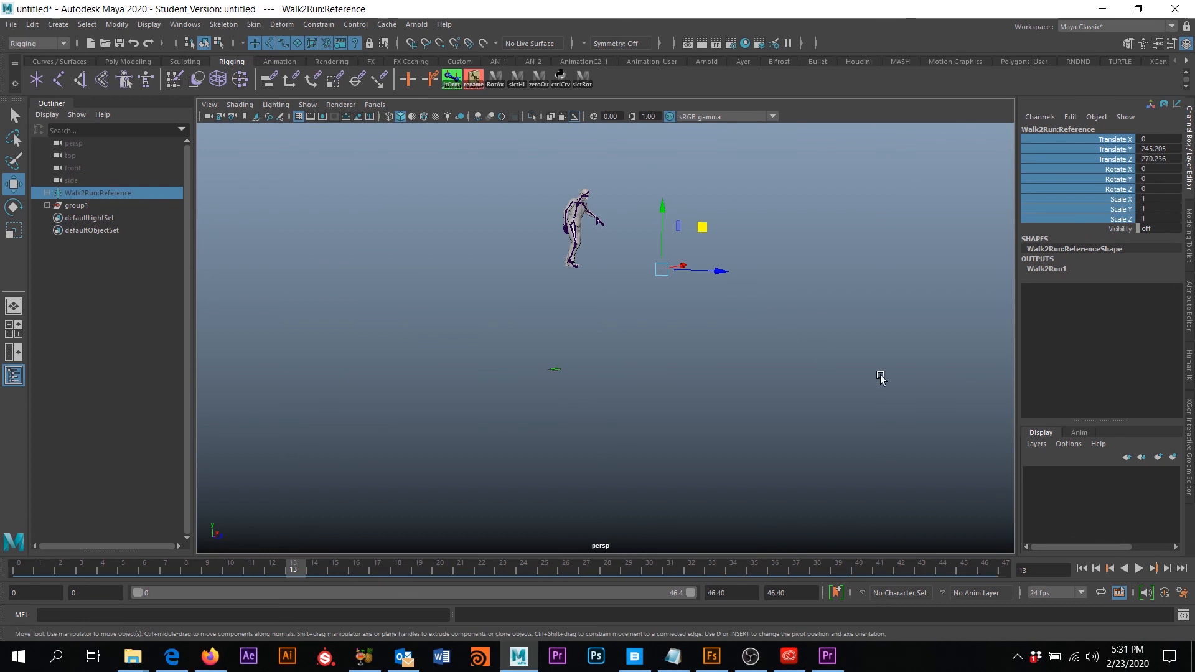
left_click(1138, 569)
key("Escape")
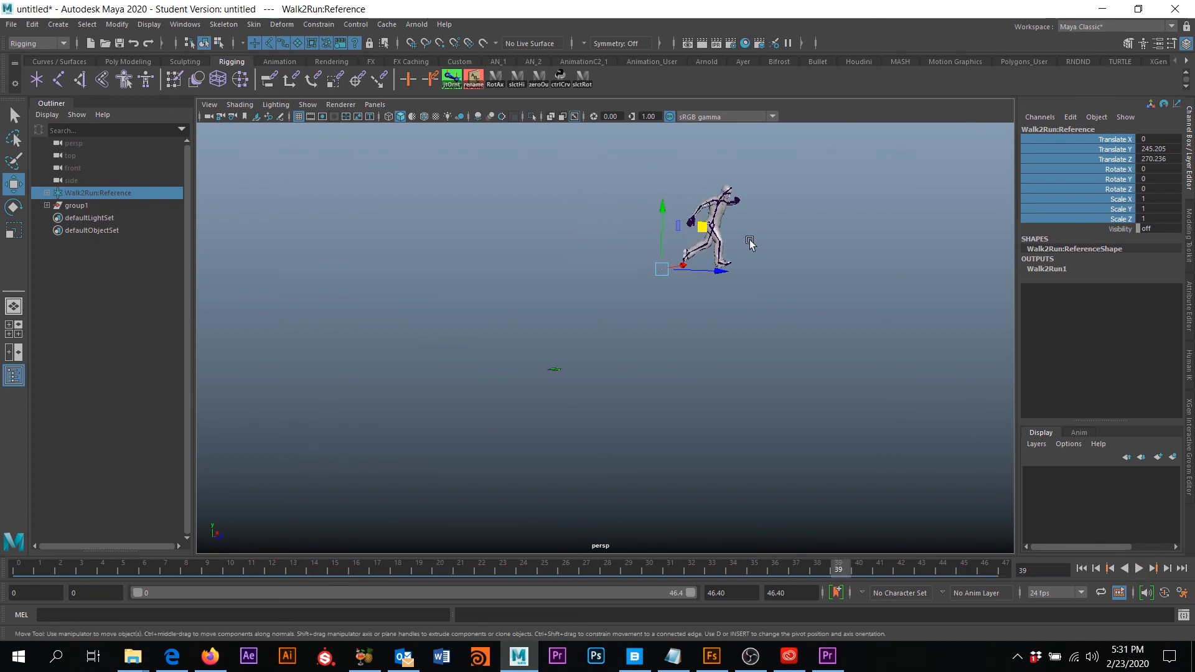
Rotate Walk2Run:Reference about 73 degrees around Y and play the animation to check the new direction.
key("e")
left_click_drag(685, 264, 768, 270)
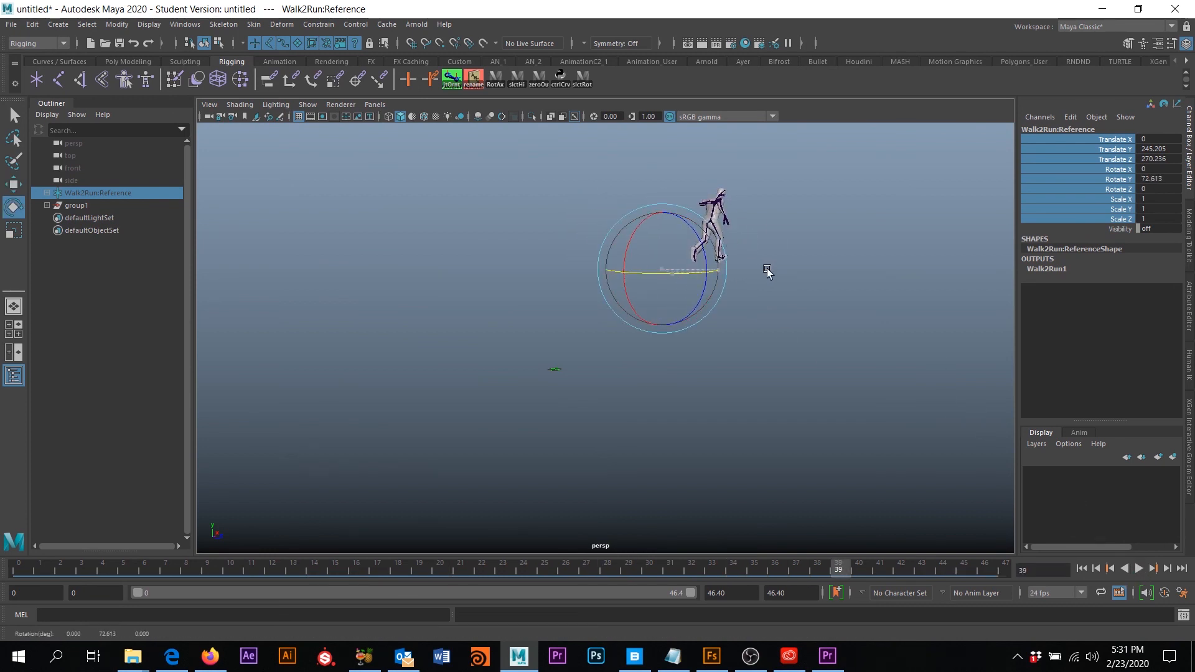
left_click_drag(834, 340, 1009, 455, "alt")
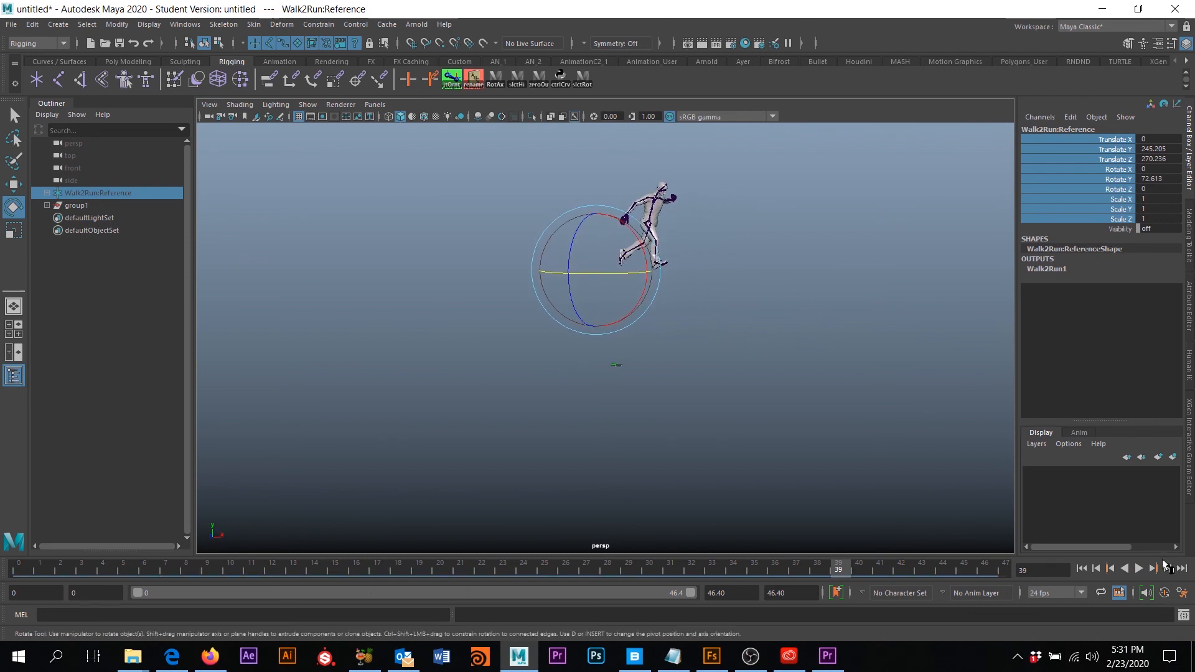
left_click(1138, 569)
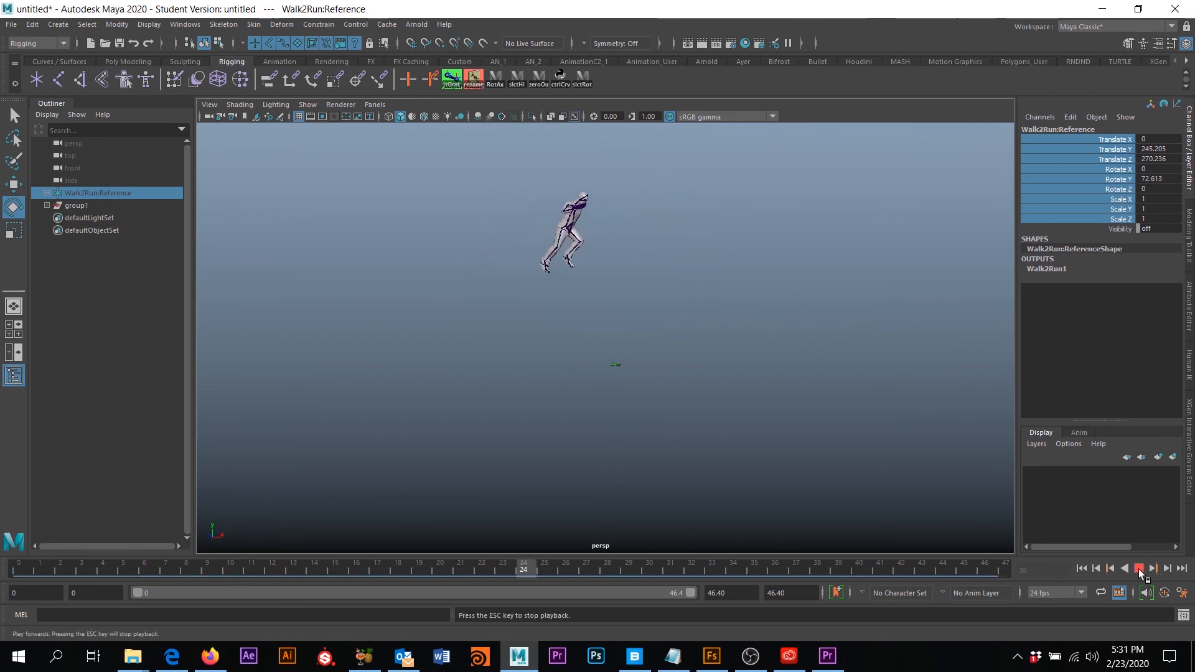
left_click(1139, 569)
Reset Translate Y, Translate Z, Rotate X and Rotate Y of Walk2Run:Reference to 0 and play the animation.
double_click(1159, 149)
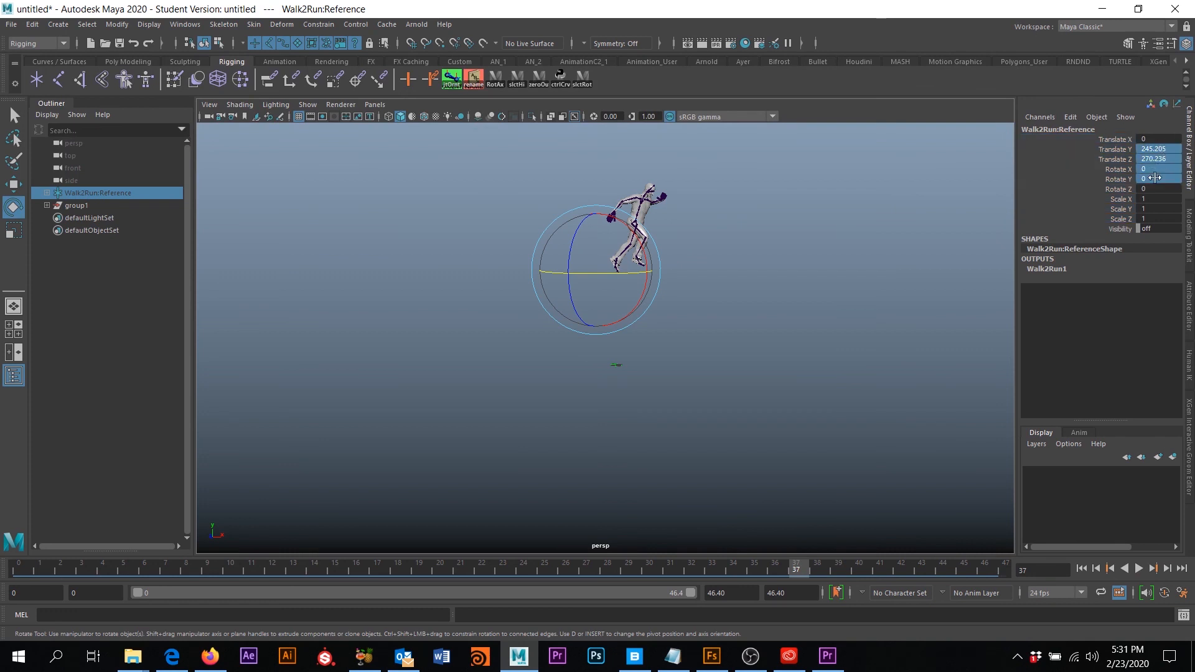
type("0")
key("Return")
left_click_drag(385, 320, 592, 349, "alt")
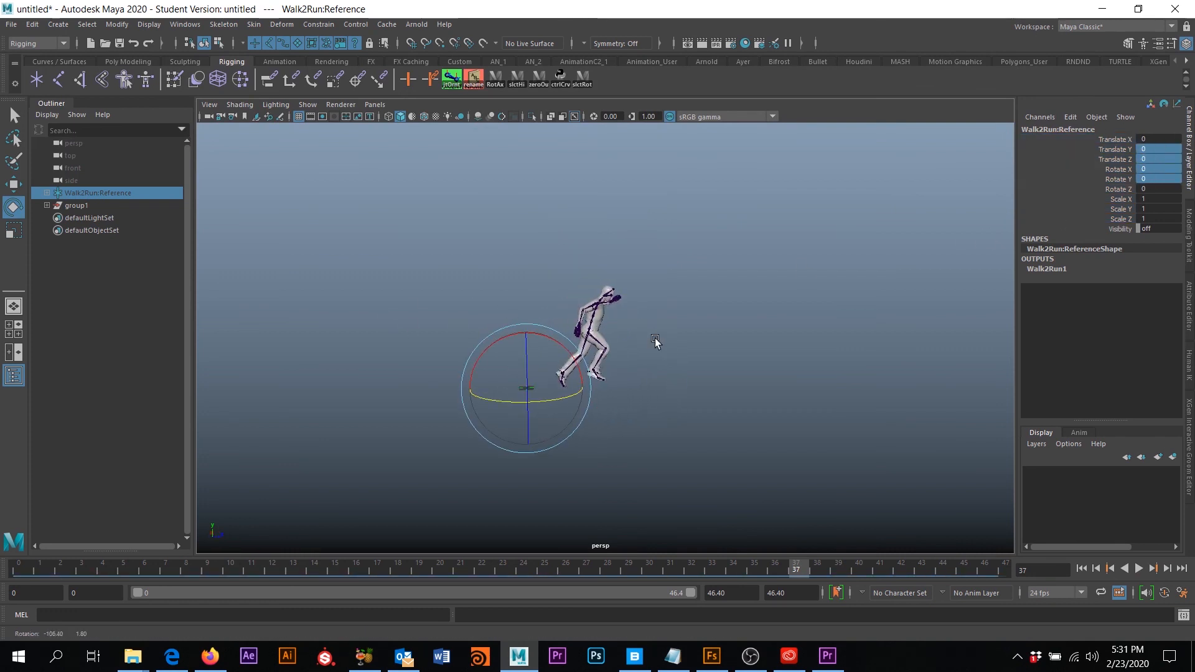
right_click_drag(591, 349, 697, 305, "alt")
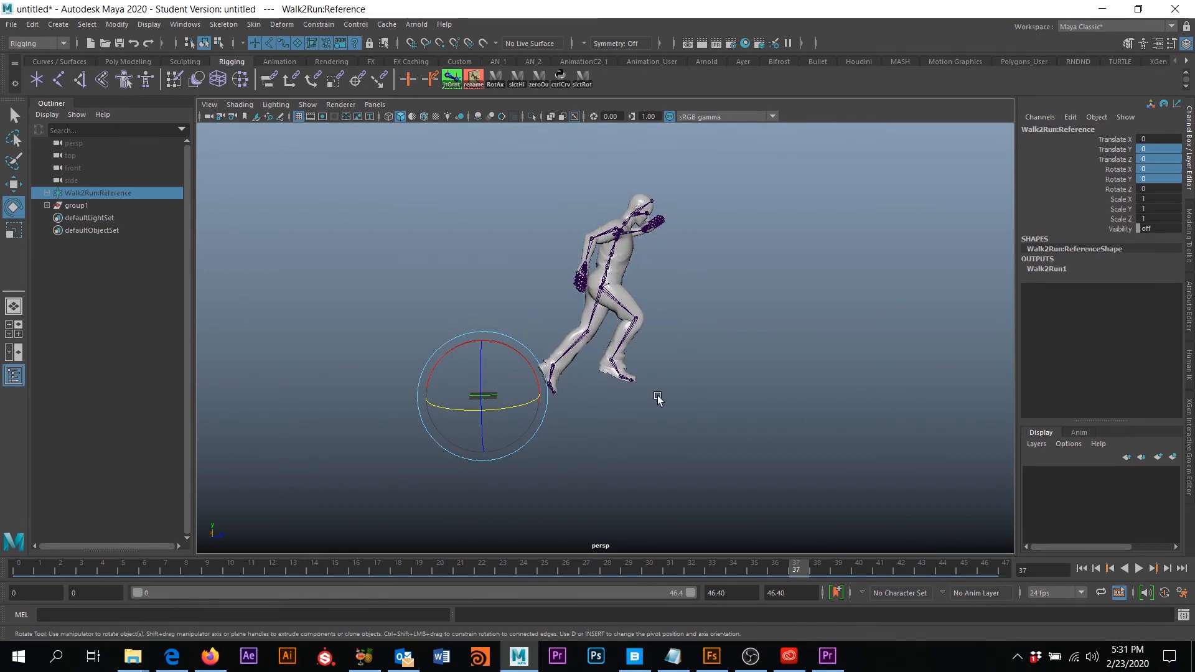
left_click(1139, 569)
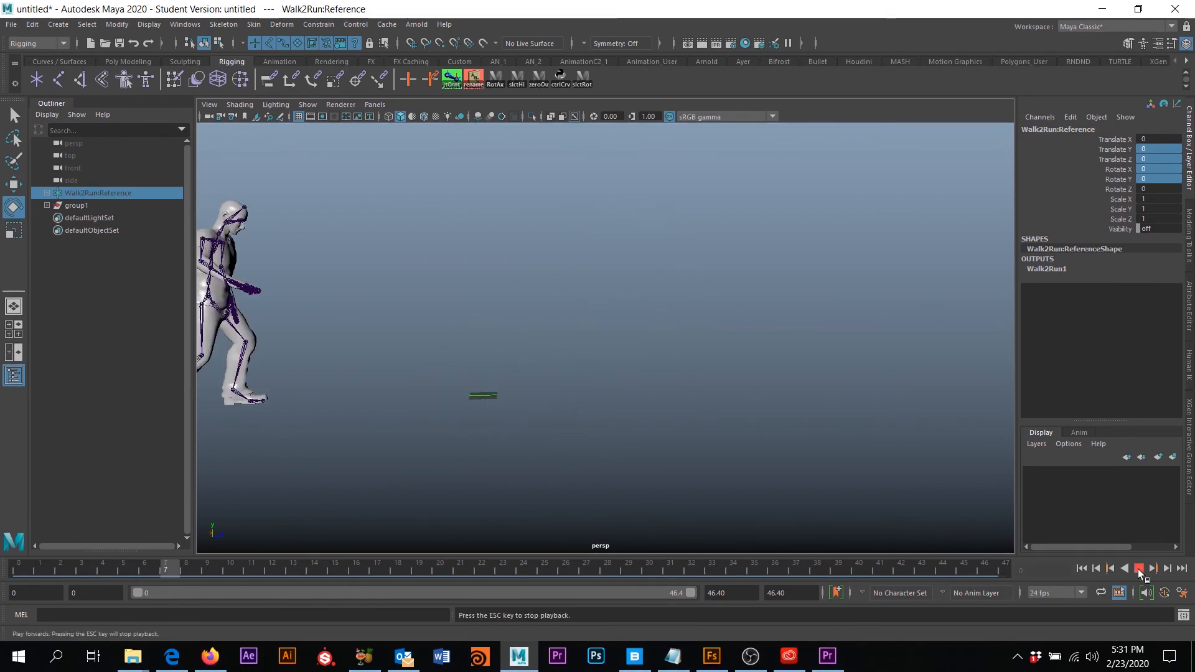